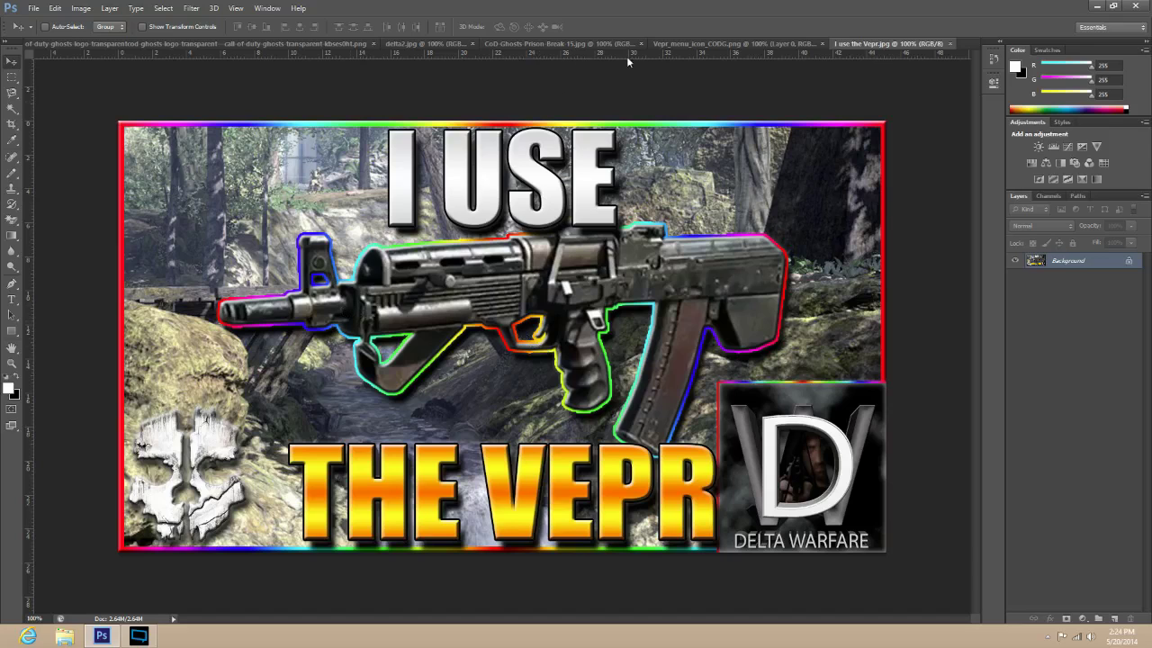
# Look through the open source images for the thumbnail and return to the finished example I use the Vepr.jpg.
pyautogui.click(693, 43)
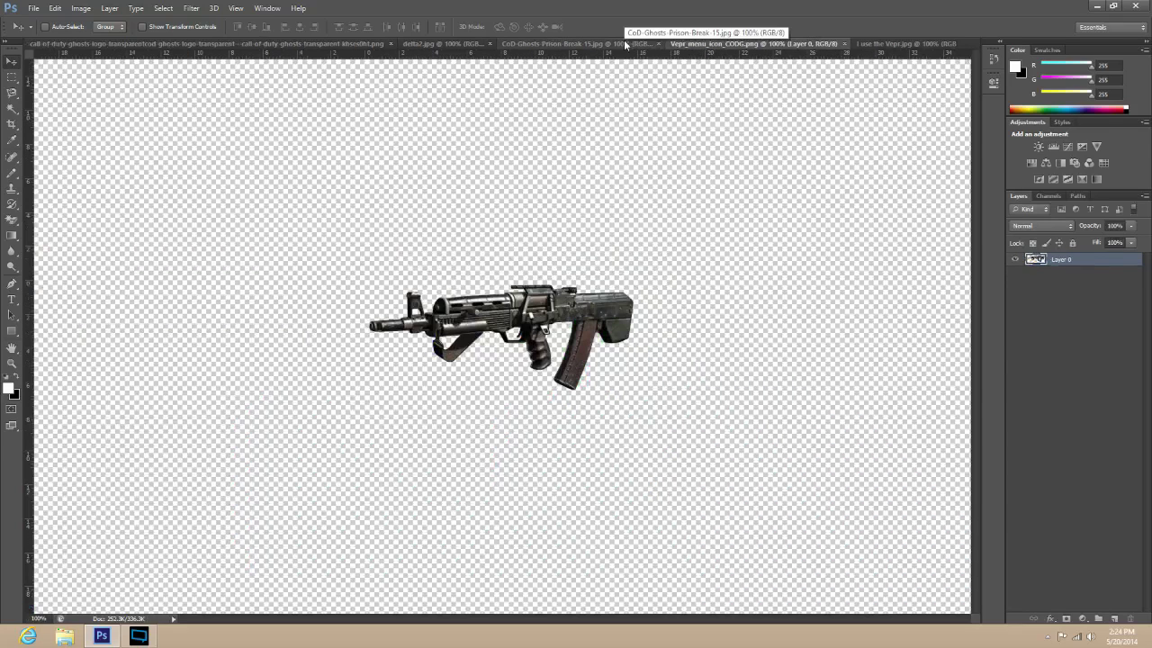
pyautogui.click(623, 43)
pyautogui.click(432, 45)
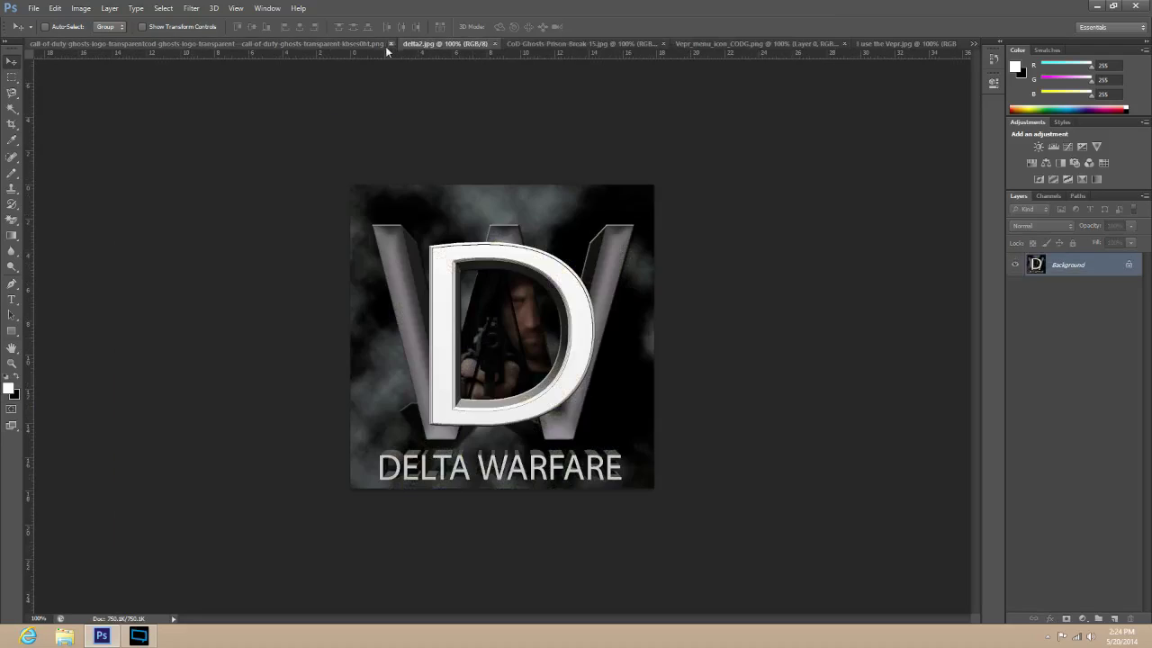
pyautogui.click(365, 43)
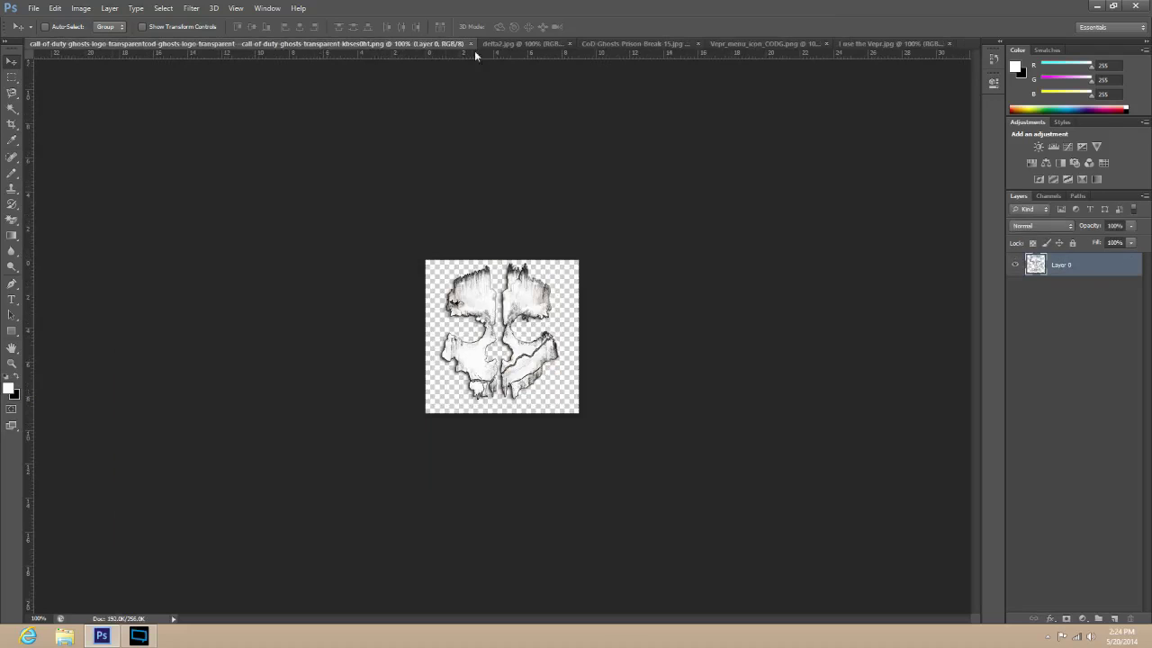
pyautogui.click(855, 45)
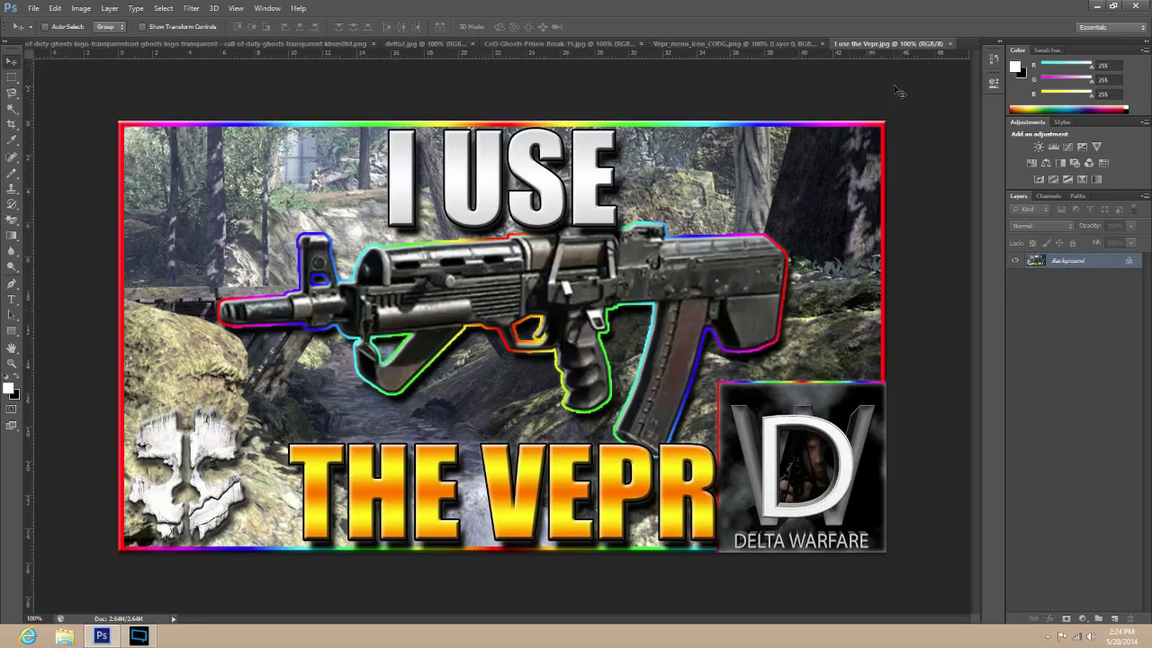
# Close the finished example image and create a new 1280 × 720 pixel RGB document at 72 pixels/inch with a white background.
pyautogui.click(950, 44)
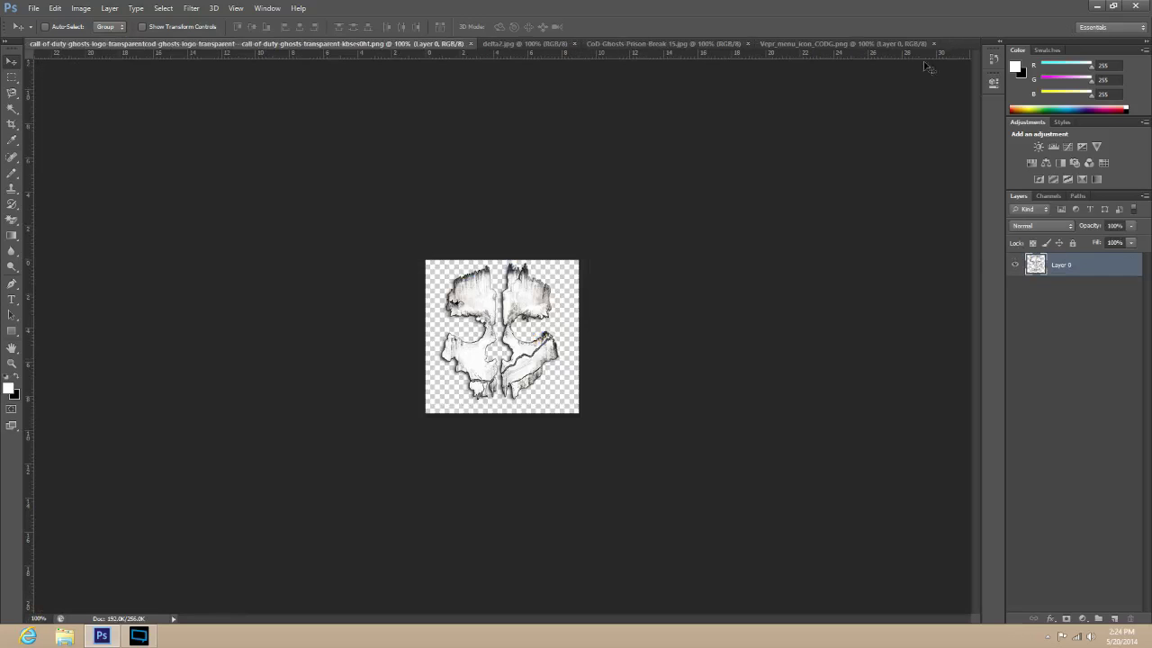
pyautogui.click(33, 8)
pyautogui.click(49, 22)
pyautogui.moveTo(341, 115); pyautogui.dragTo(497, 139)
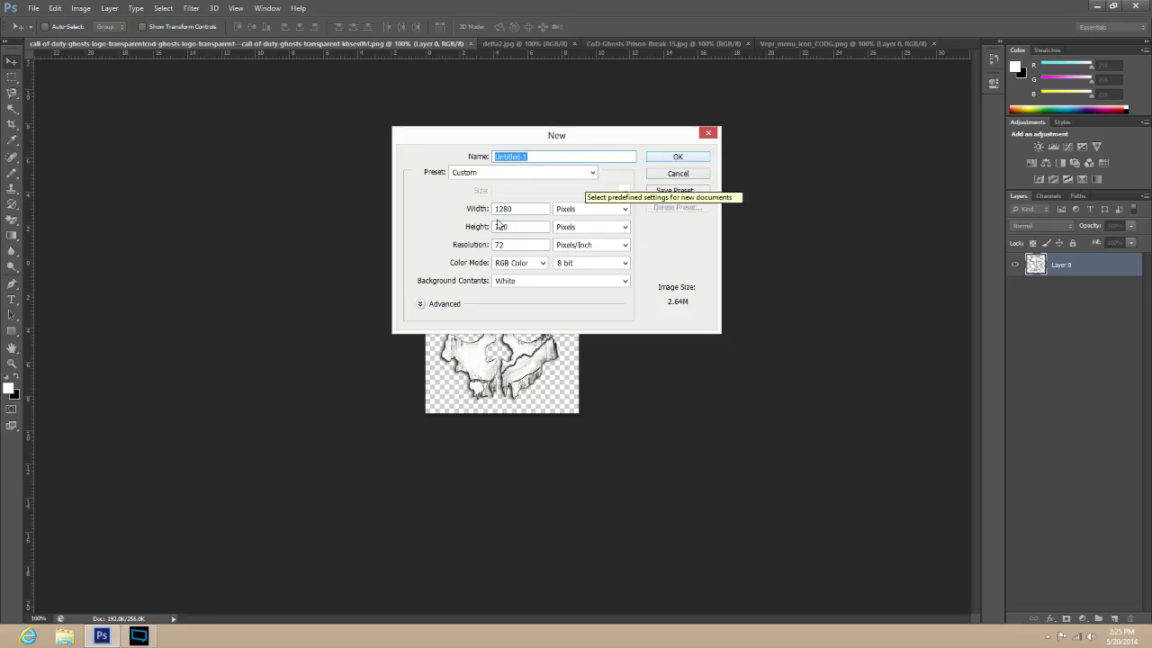
pyautogui.click(691, 159)
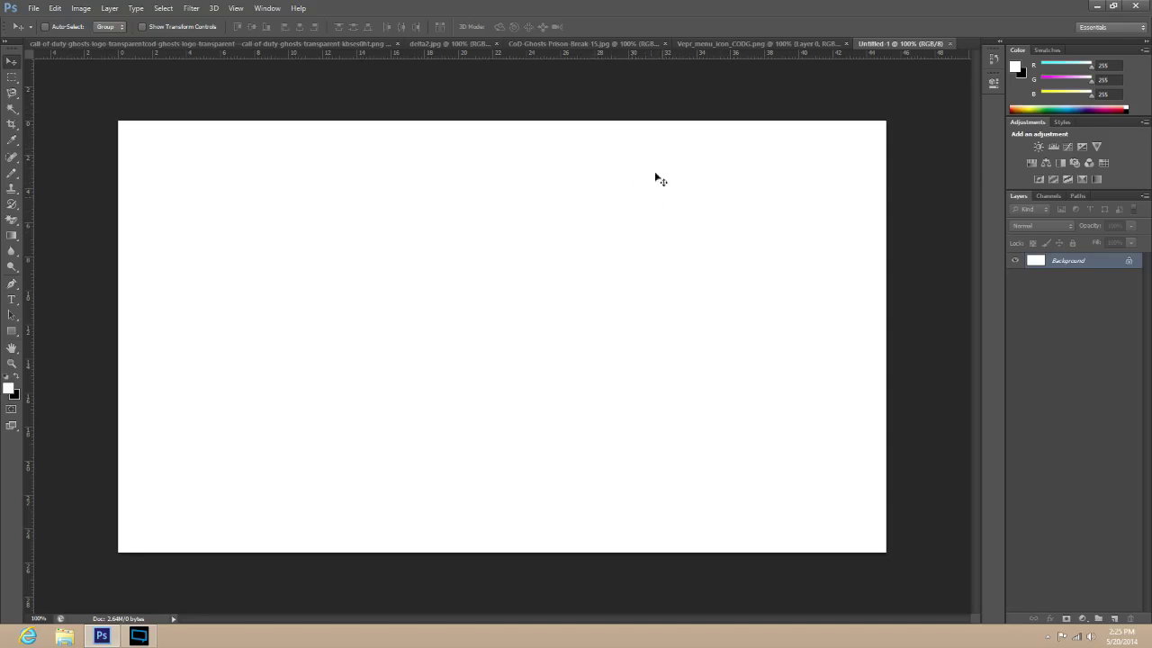
# Crop CoD-Ghosts-Prison-Break-15.jpg to cut off the upper strip with the SPECTATING text and the left strip with the button prompts.
pyautogui.click(698, 44)
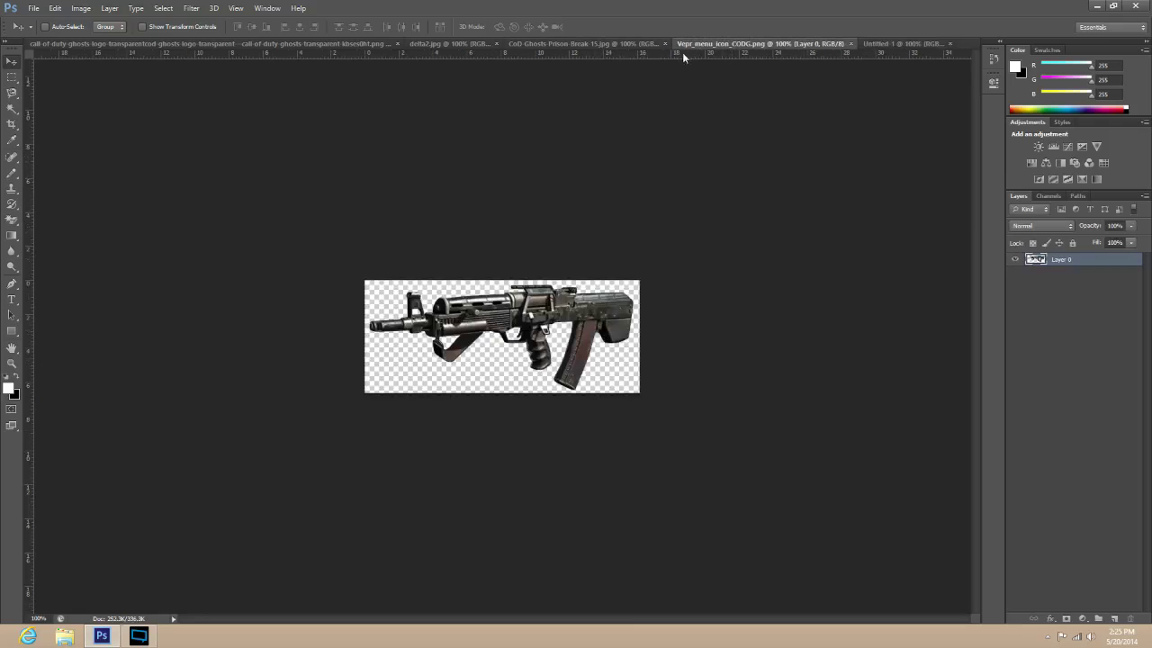
pyautogui.click(603, 43)
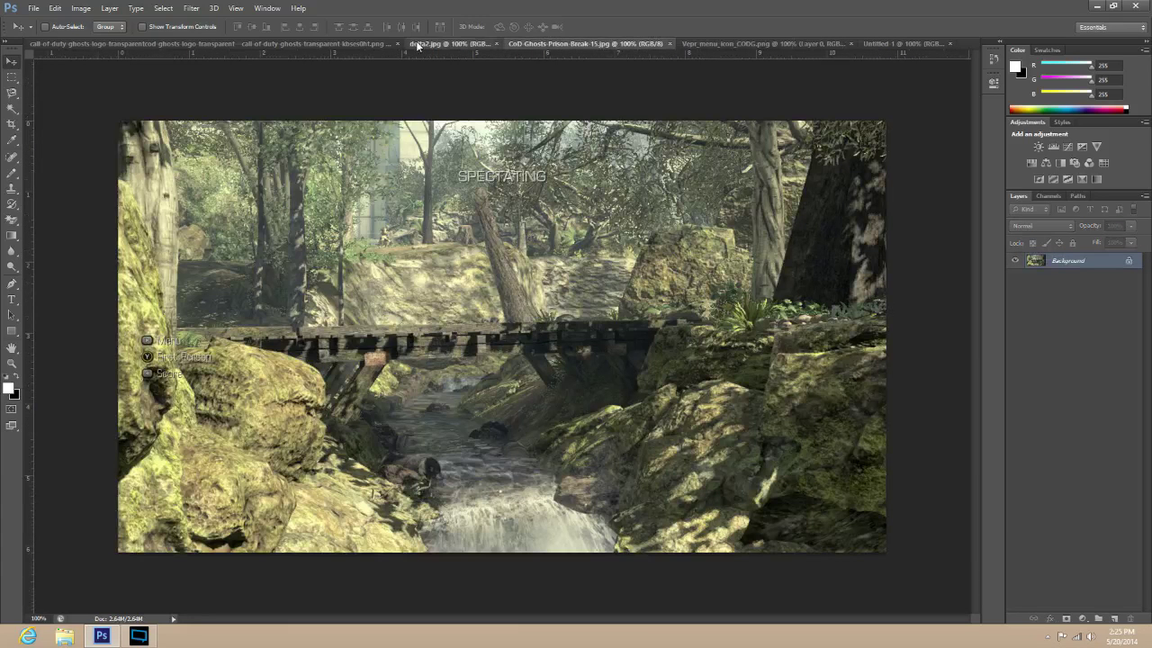
pyautogui.click(450, 44)
pyautogui.click(523, 43)
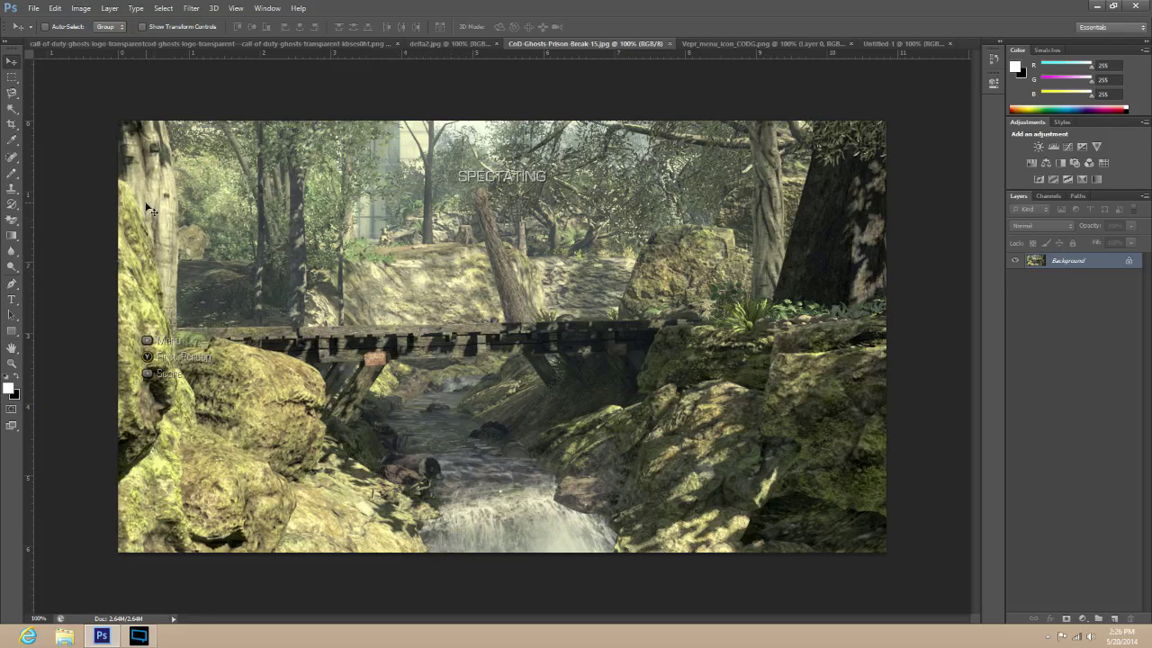
pyautogui.click(10, 128)
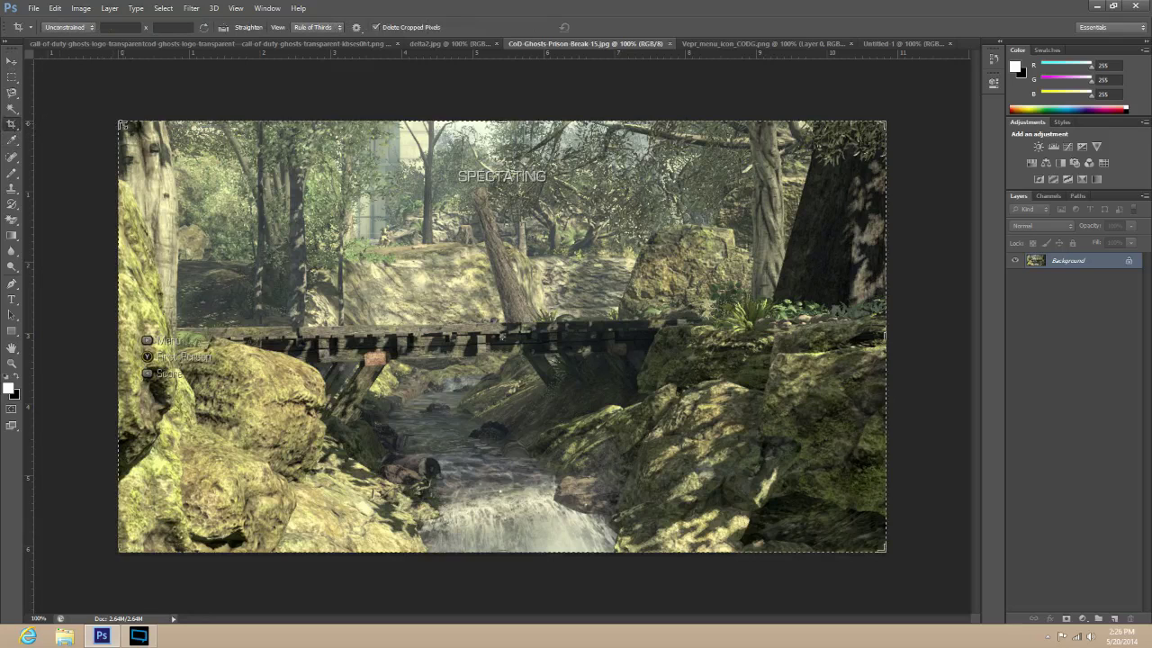
pyautogui.moveTo(122, 124); pyautogui.dragTo(194, 156)
pyautogui.moveTo(184, 155); pyautogui.dragTo(166, 155)
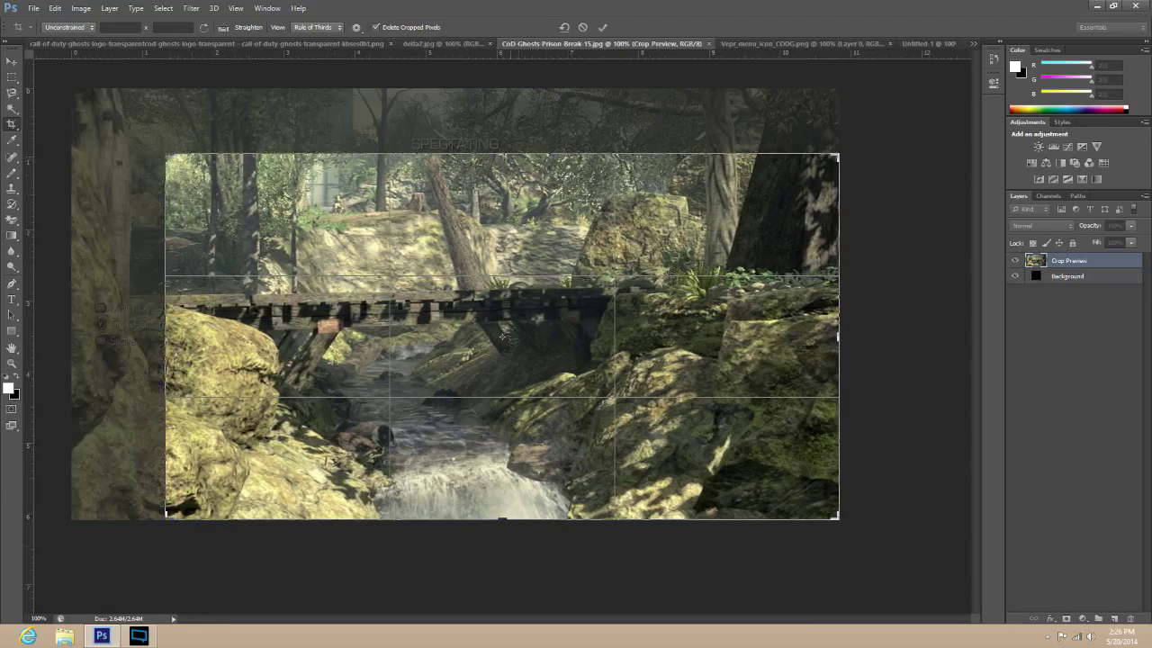
pyautogui.moveTo(502, 155); pyautogui.dragTo(502, 154)
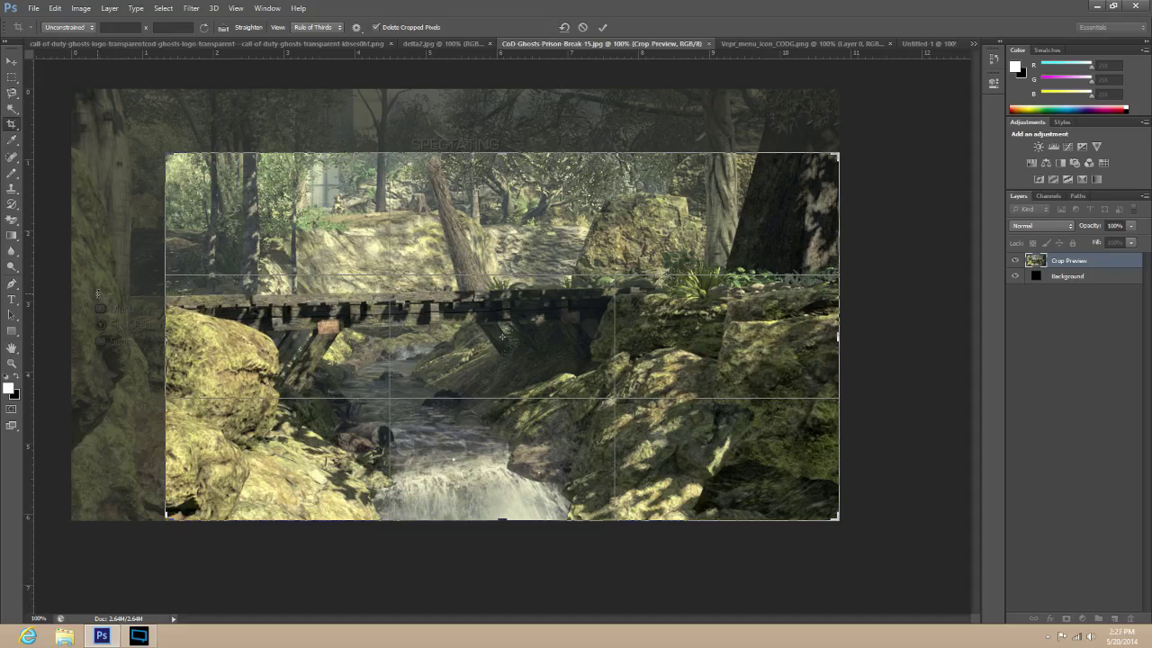
pyautogui.press('Return')
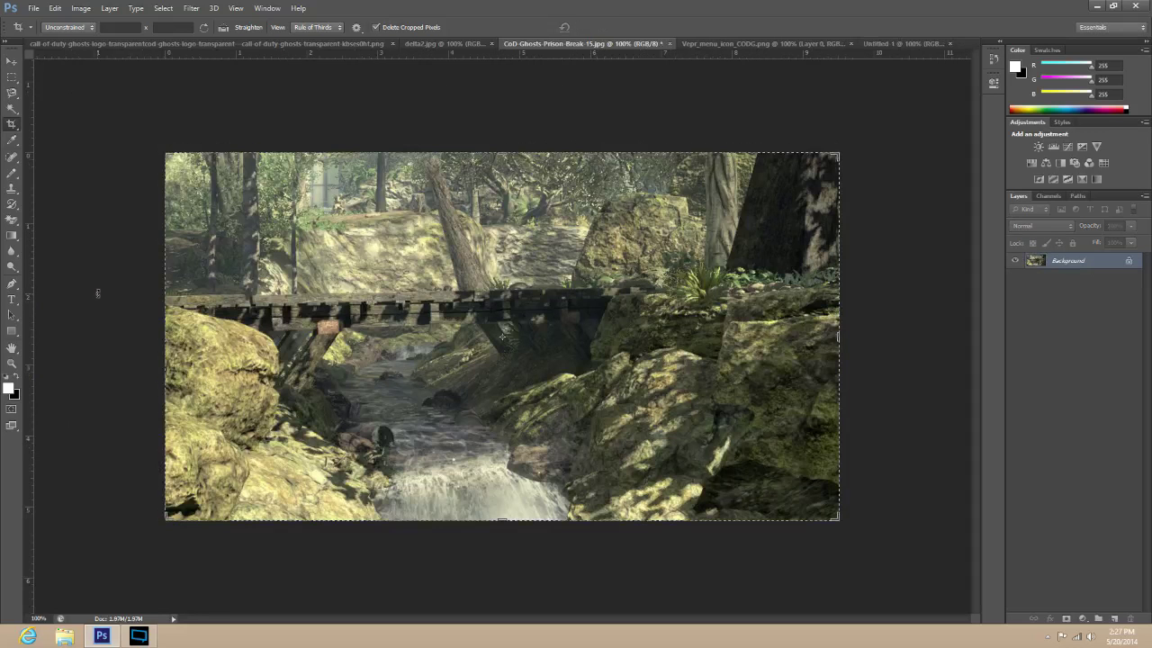
# Copy the cropped forest image into the Untitled-1 document and align it with the canvas's upper-left corner.
pyautogui.click(11, 63)
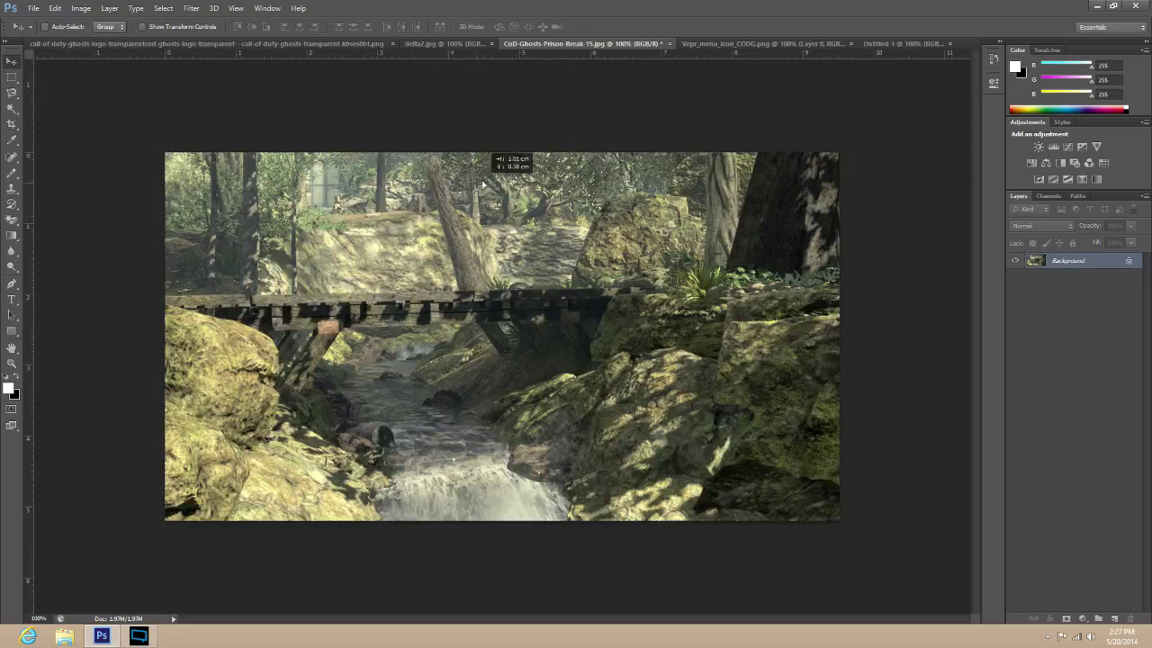
pyautogui.moveTo(880, 50); pyautogui.dragTo(681, 241)
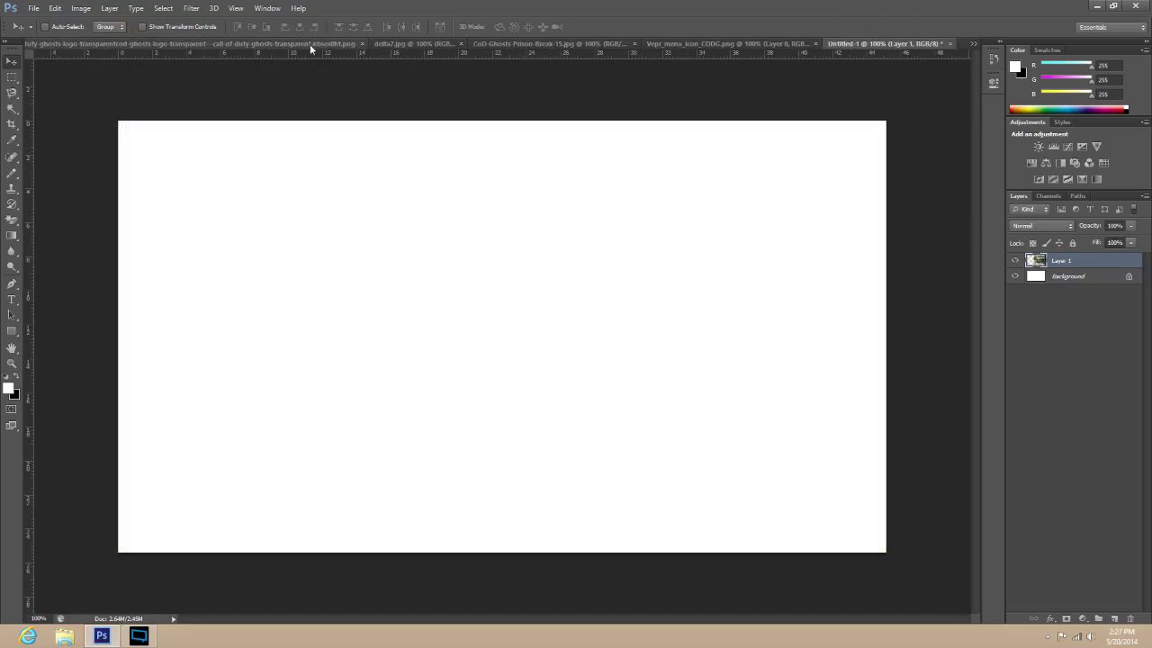
pyautogui.click(539, 45)
pyautogui.moveTo(504, 253); pyautogui.dragTo(686, 62)
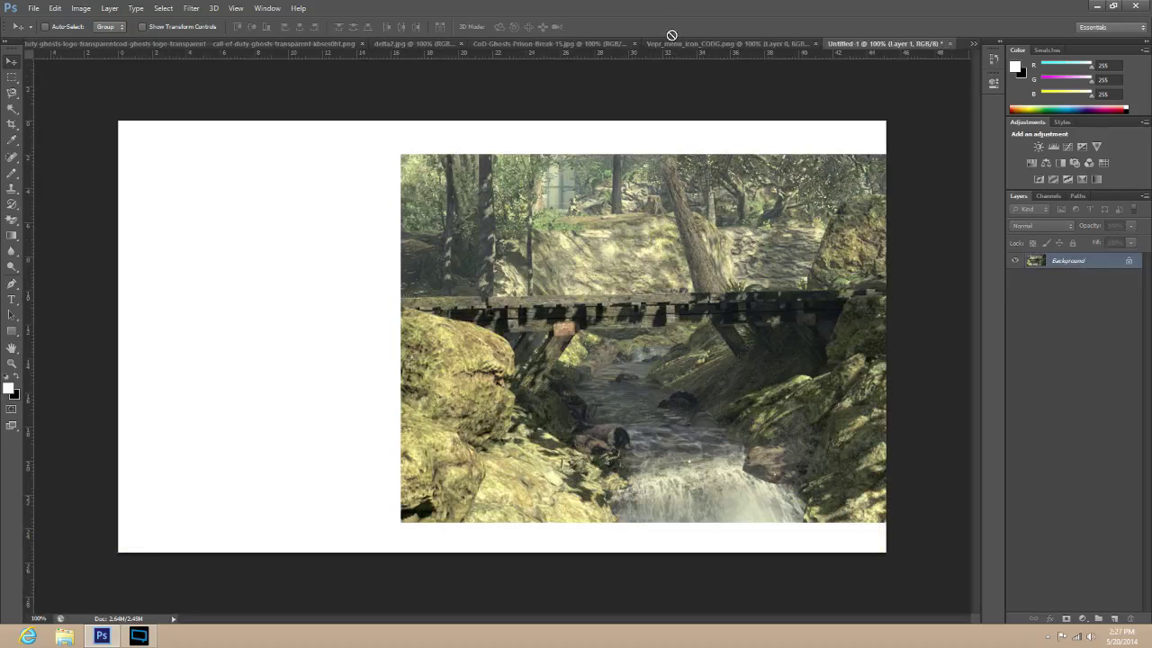
pyautogui.moveTo(662, 259); pyautogui.dragTo(377, 225)
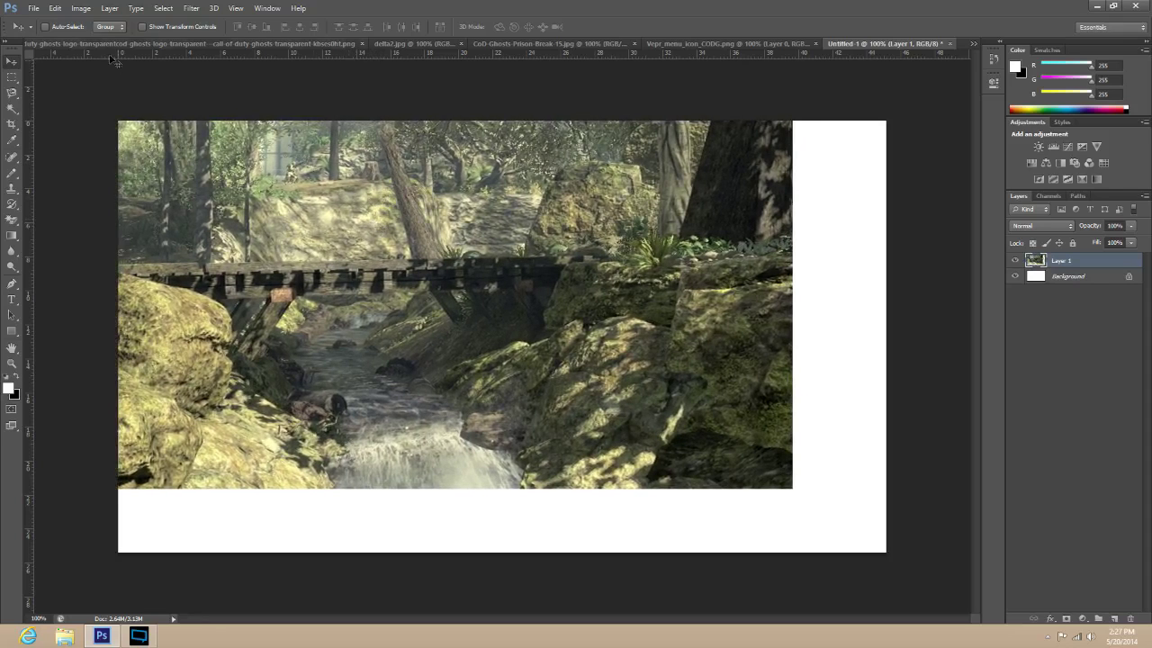
# Apply Auto Tone, Auto Contrast and Auto Color to the forest background layer.
pyautogui.click(83, 9)
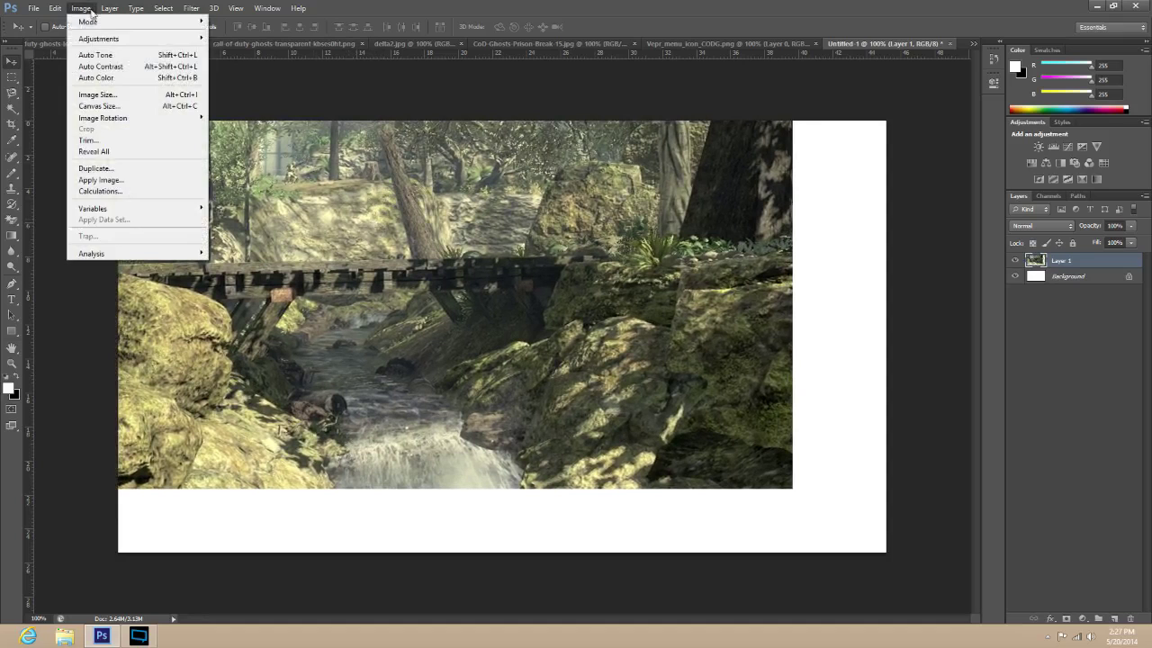
pyautogui.click(94, 56)
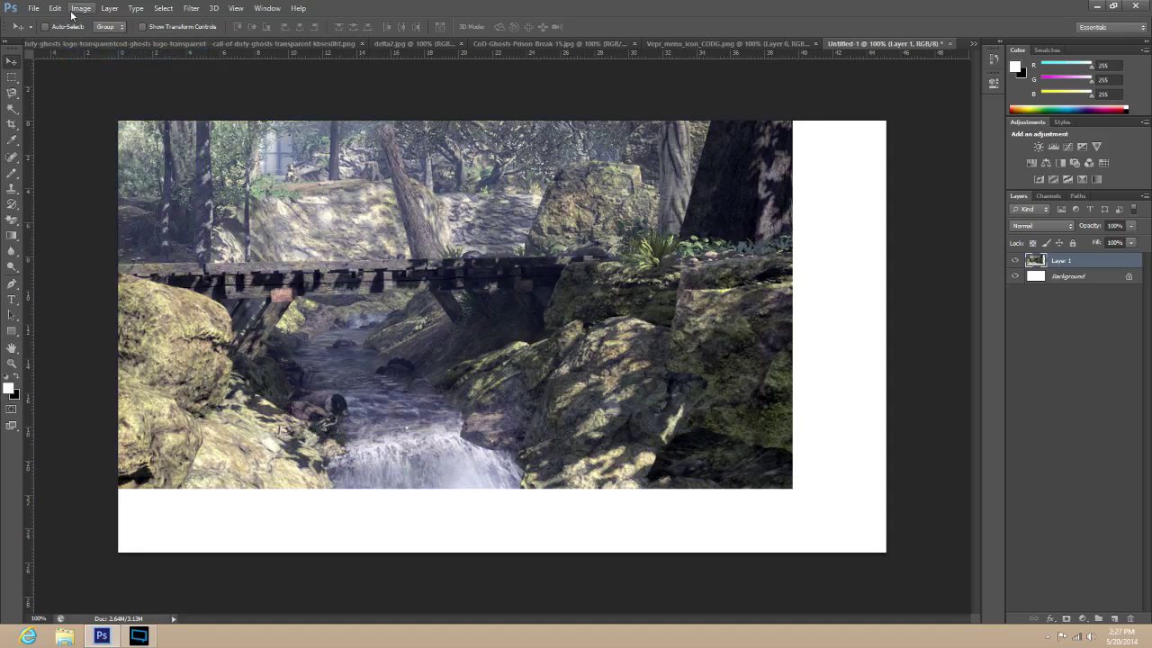
pyautogui.click(72, 10)
pyautogui.click(99, 63)
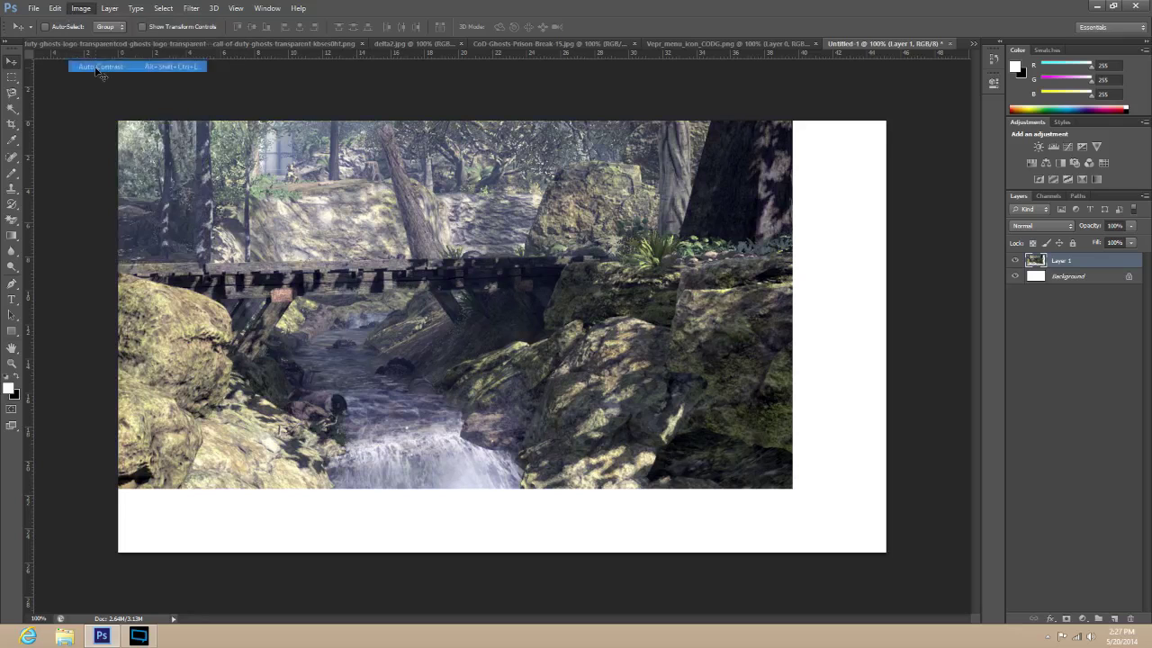
pyautogui.click(81, 9)
pyautogui.click(93, 79)
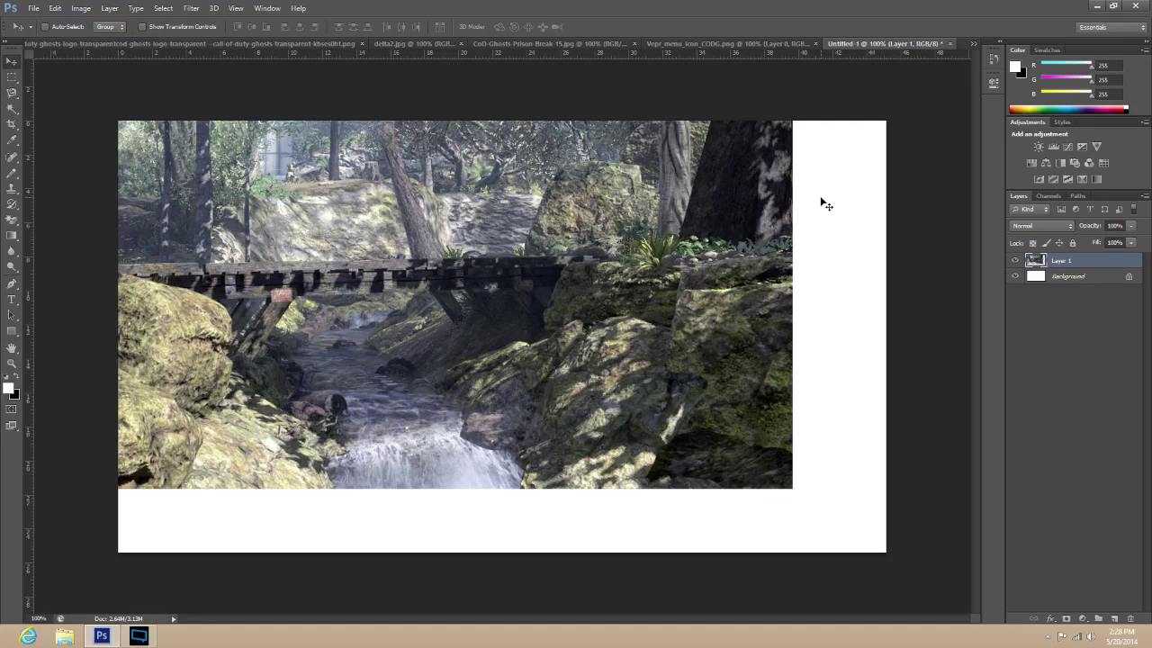
# Scale the forest layer to about 114% width and 117% height so it fills the whole canvas.
pyautogui.hotkey('ctrl', 't')
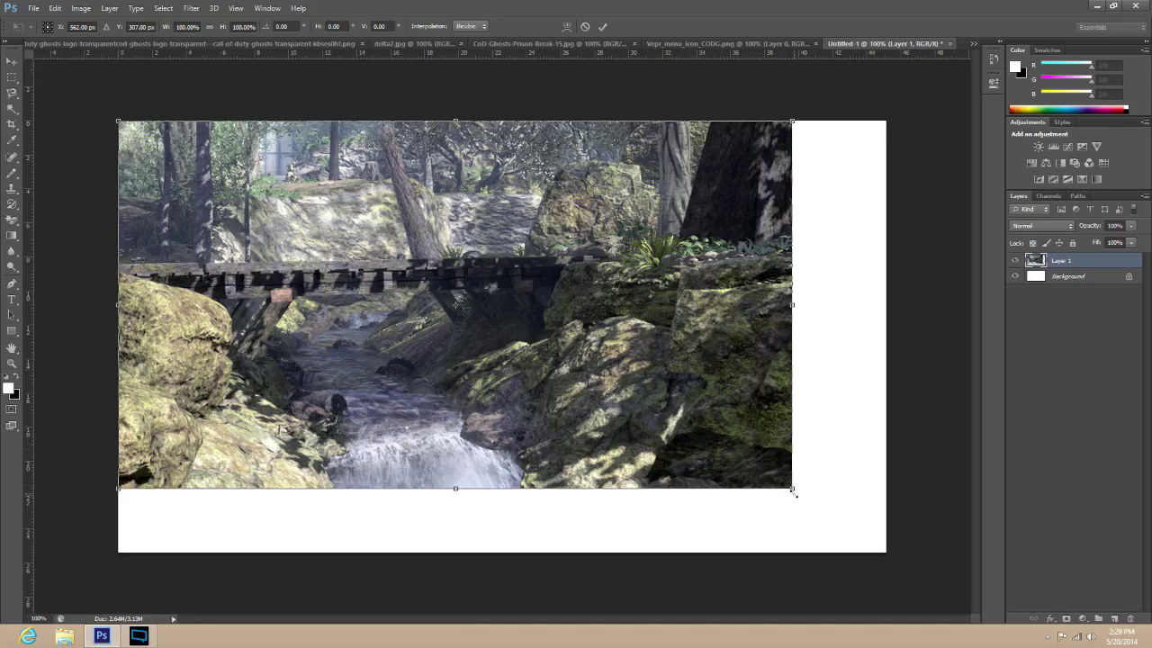
pyautogui.moveTo(794, 489); pyautogui.dragTo(885, 531)
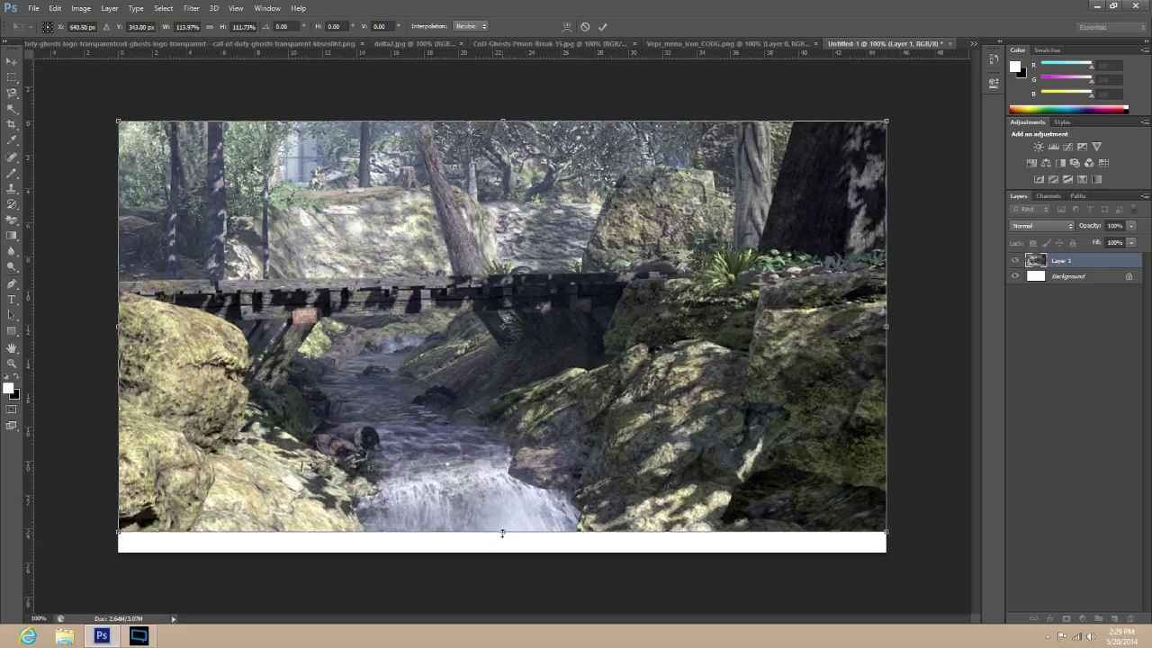
pyautogui.moveTo(503, 532); pyautogui.dragTo(503, 552)
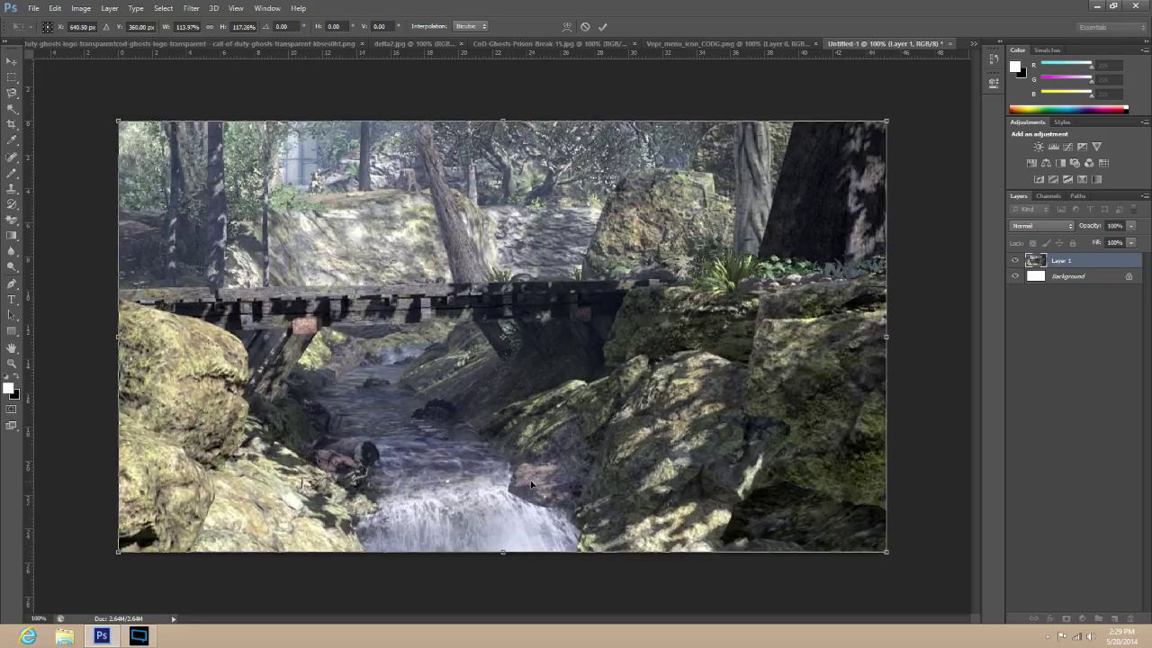
pyautogui.press('Return')
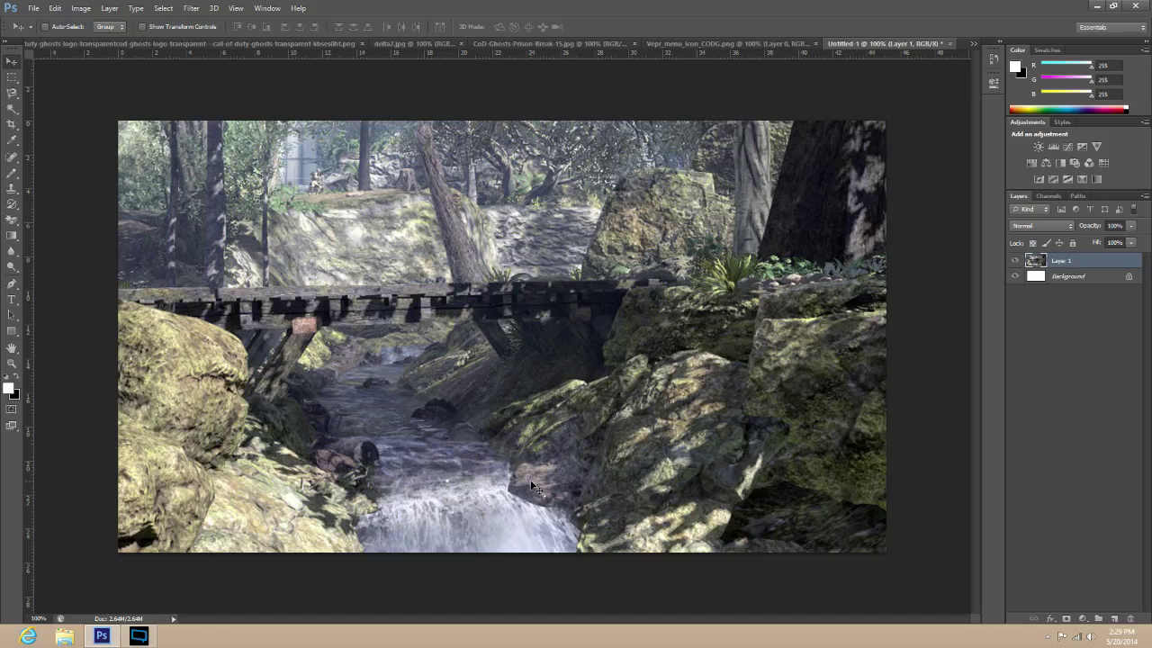
# Close CoD-Ghosts-Prison-Break-15.jpg without saving its changes.
pyautogui.click(562, 43)
pyautogui.click(667, 43)
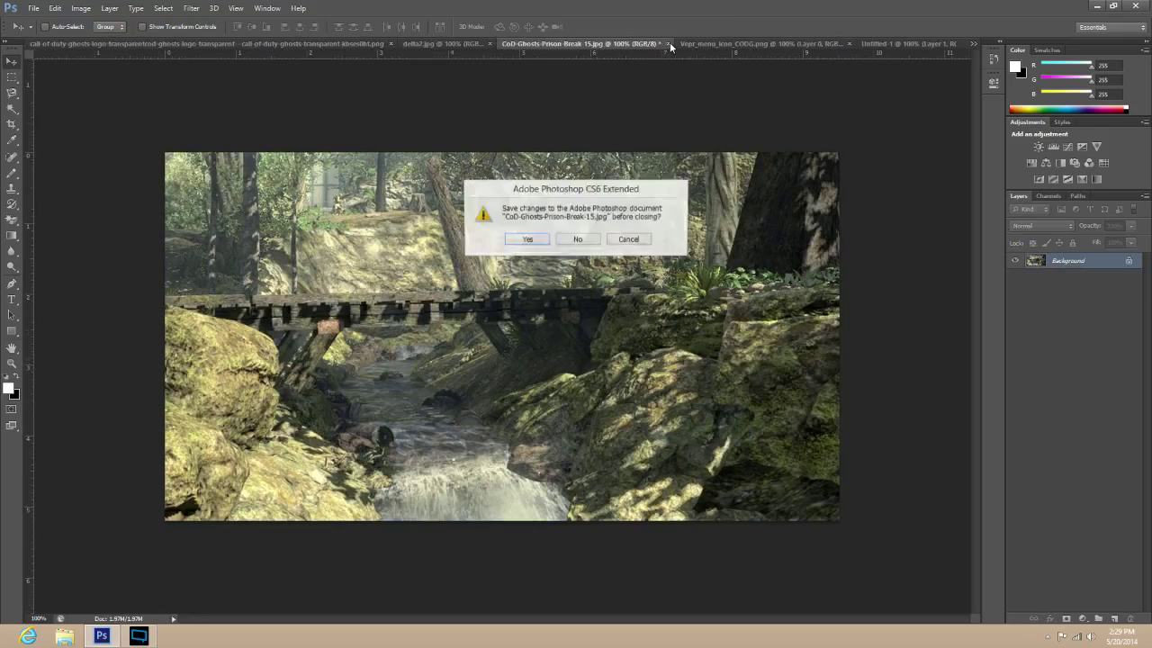
pyautogui.click(592, 242)
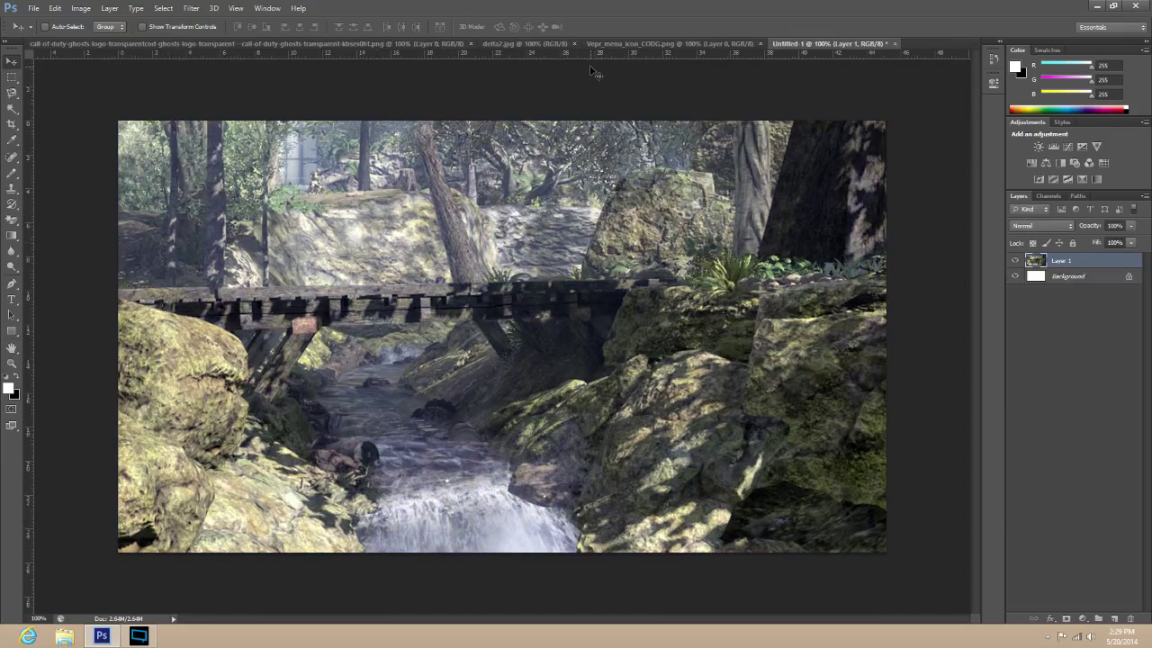
# Copy the rifle from Vepr_menu_icon_CODG.png into the middle of the Untitled-1 canvas and close the source image.
pyautogui.click(602, 44)
pyautogui.moveTo(492, 326); pyautogui.dragTo(479, 306)
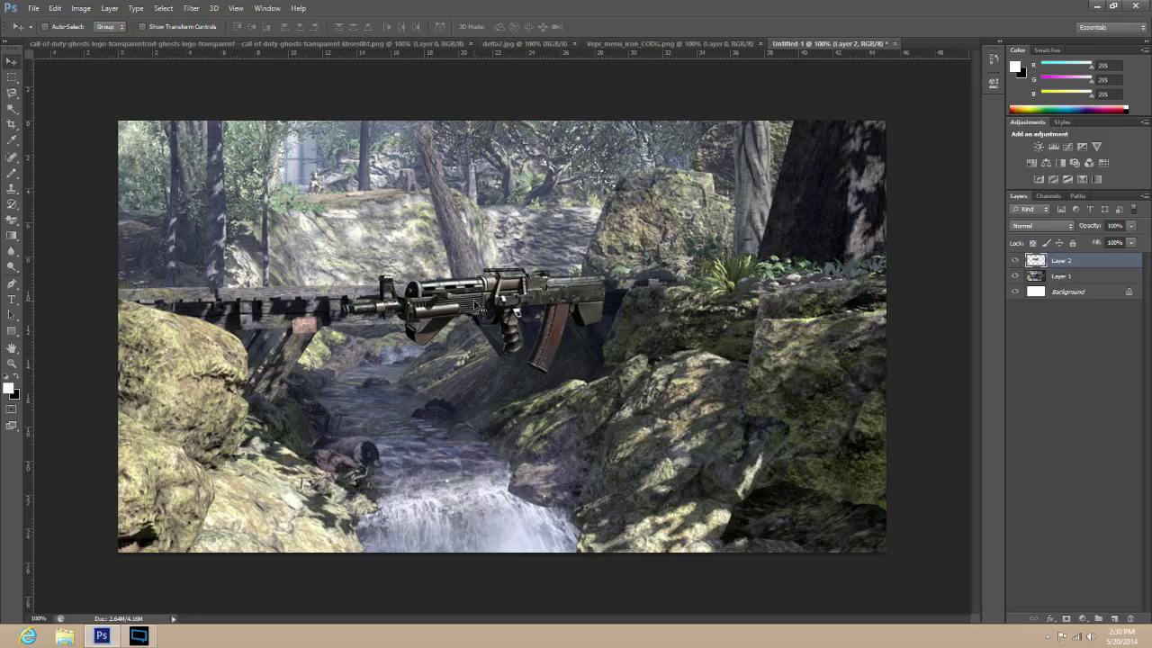
pyautogui.click(625, 44)
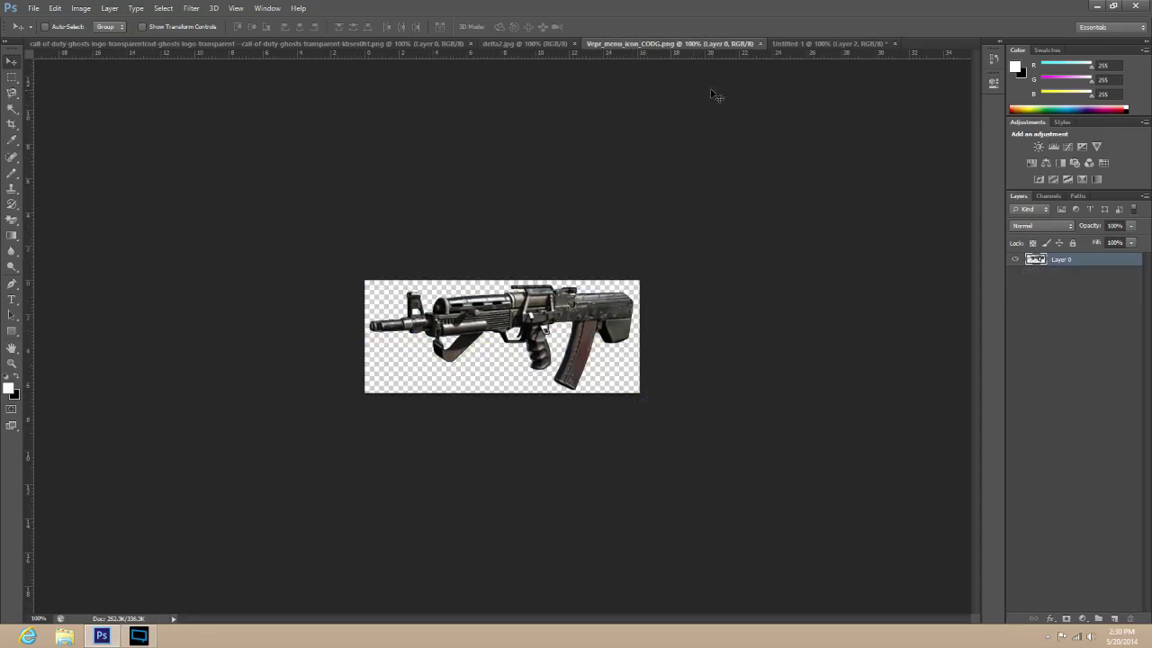
pyautogui.click(761, 43)
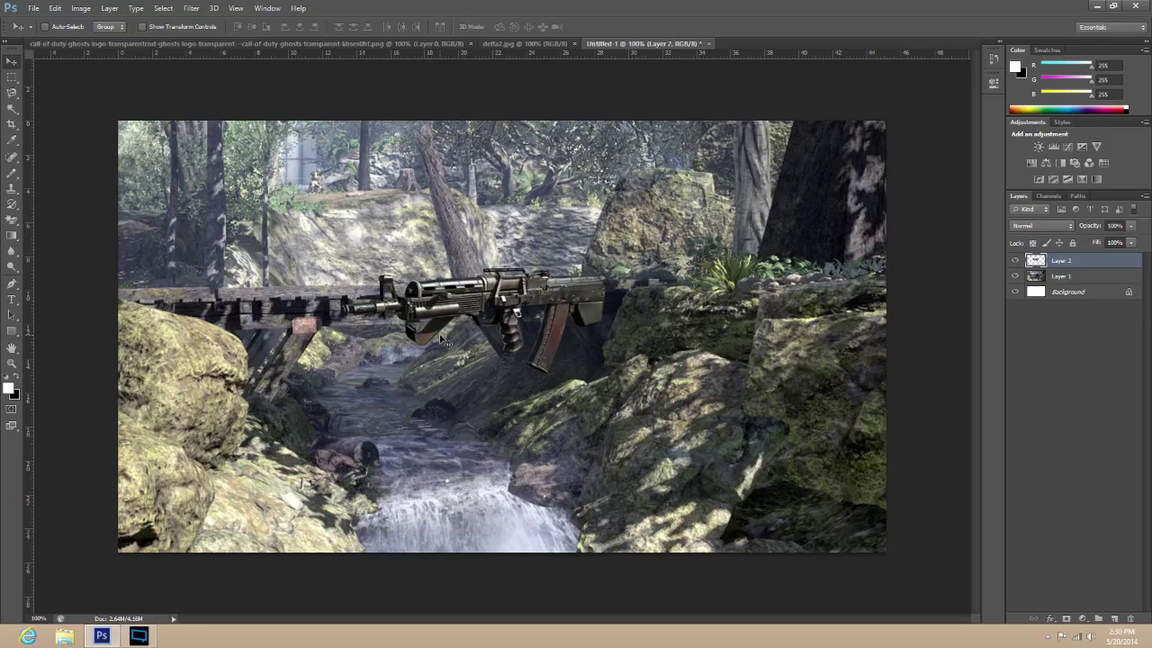
# Enlarge the rifle layer to slightly more than twice its size so it spans most of the canvas width above the stream.
pyautogui.hotkey('ctrl', 't')
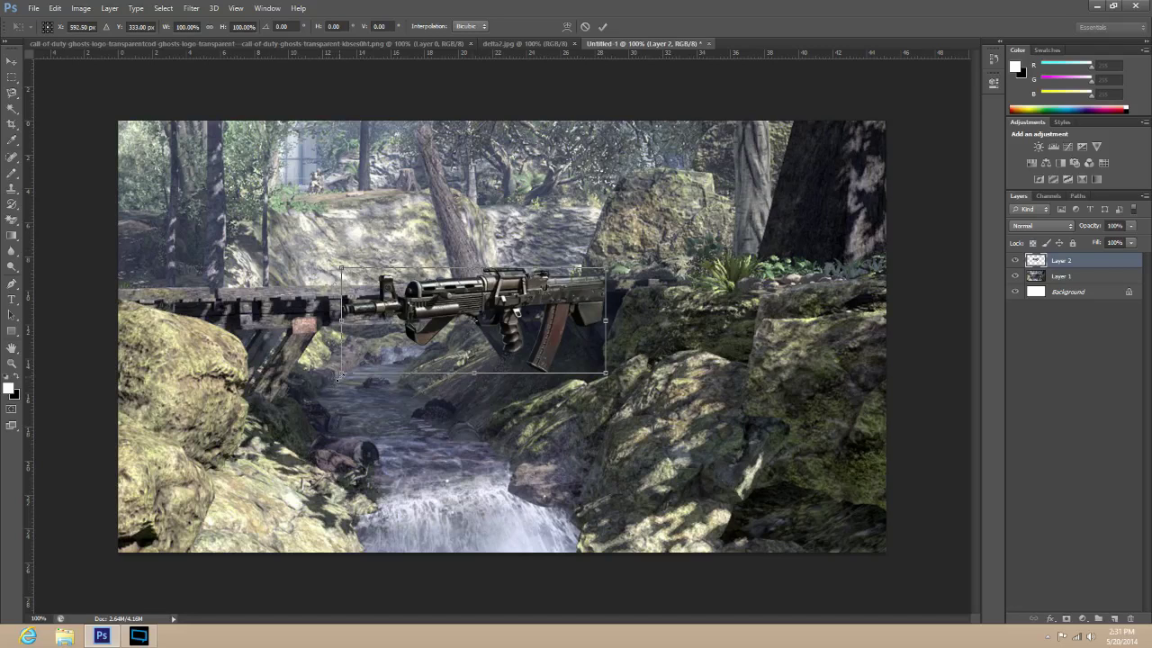
pyautogui.moveTo(340, 374); pyautogui.dragTo(236, 415)
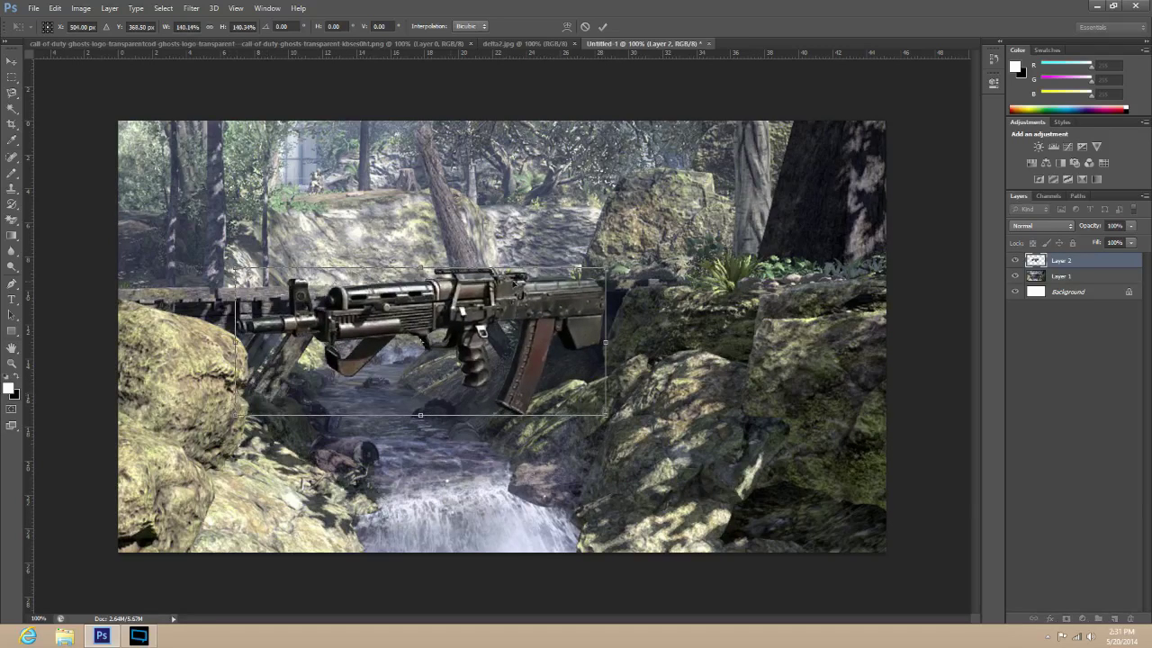
pyautogui.moveTo(604, 266); pyautogui.dragTo(760, 208)
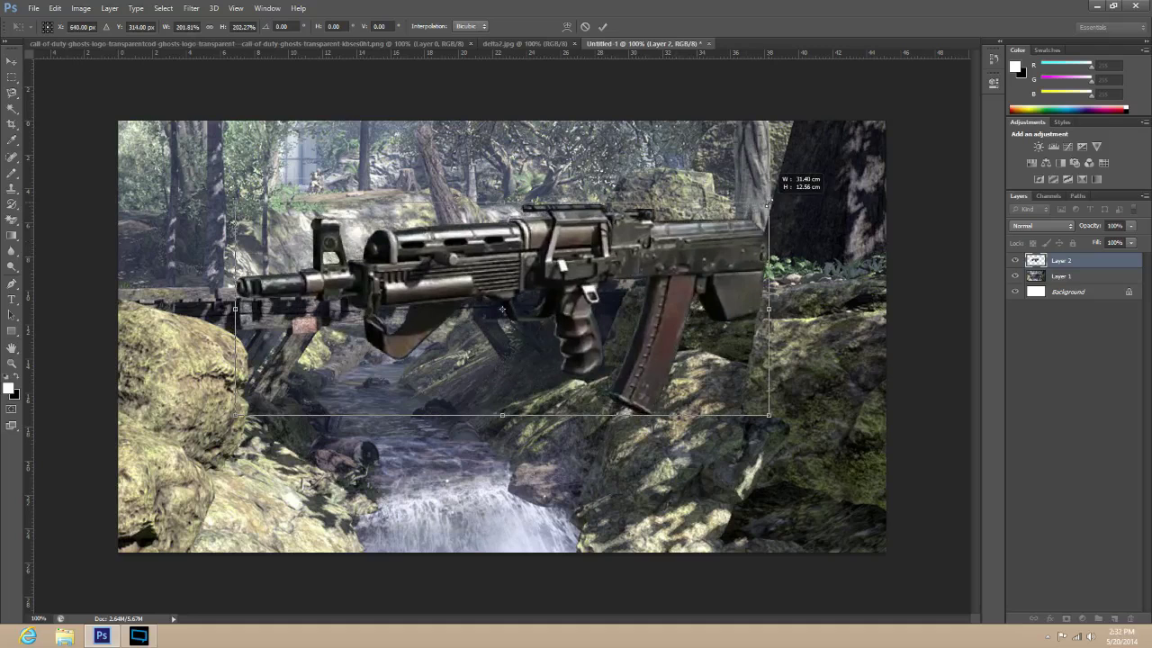
pyautogui.press('Return')
pyautogui.press('m')
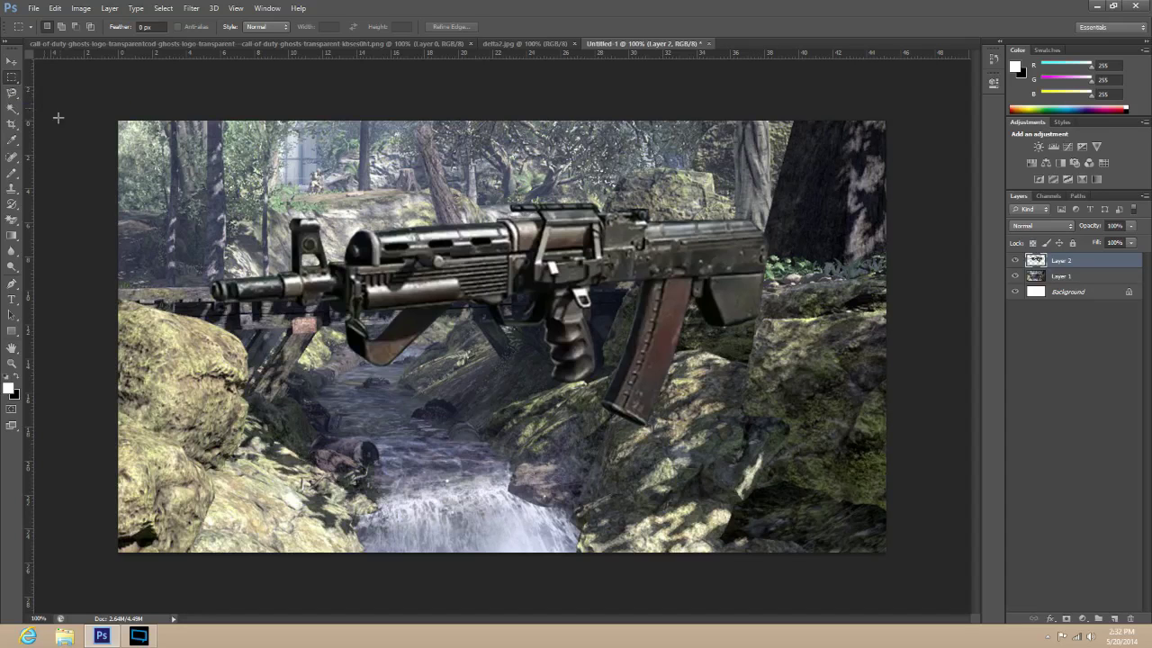
# Center the rifle layer vertically and horizontally on the canvas using a full-canvas selection, and clear the selection.
pyautogui.moveTo(97, 115); pyautogui.dragTo(944, 533)
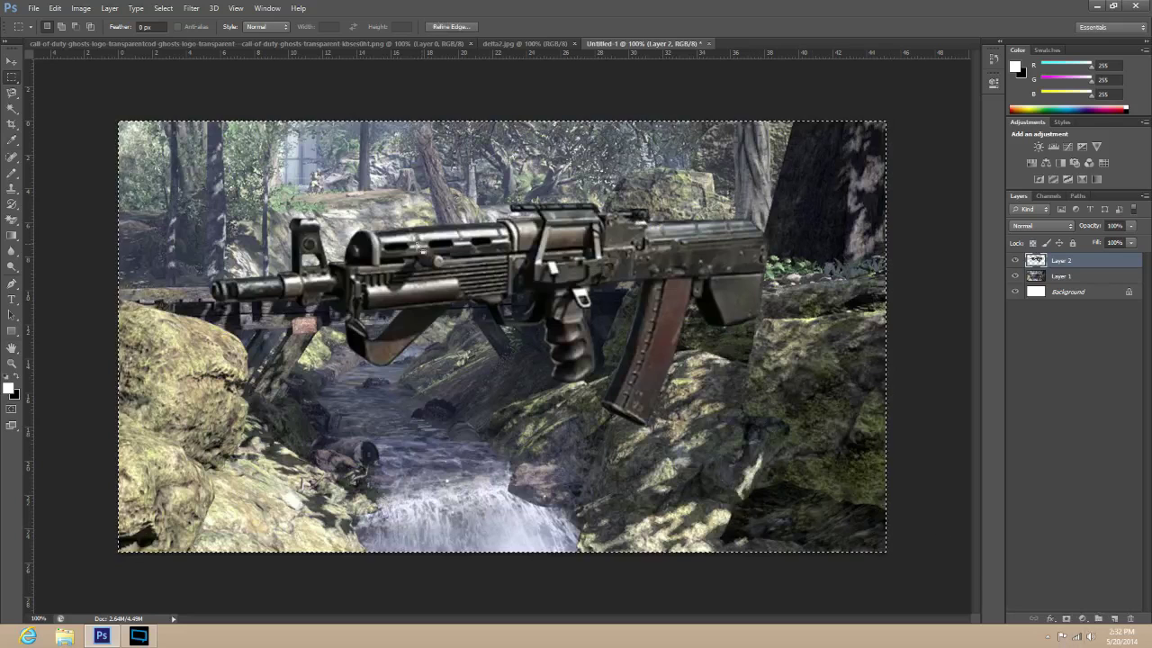
pyautogui.click(16, 62)
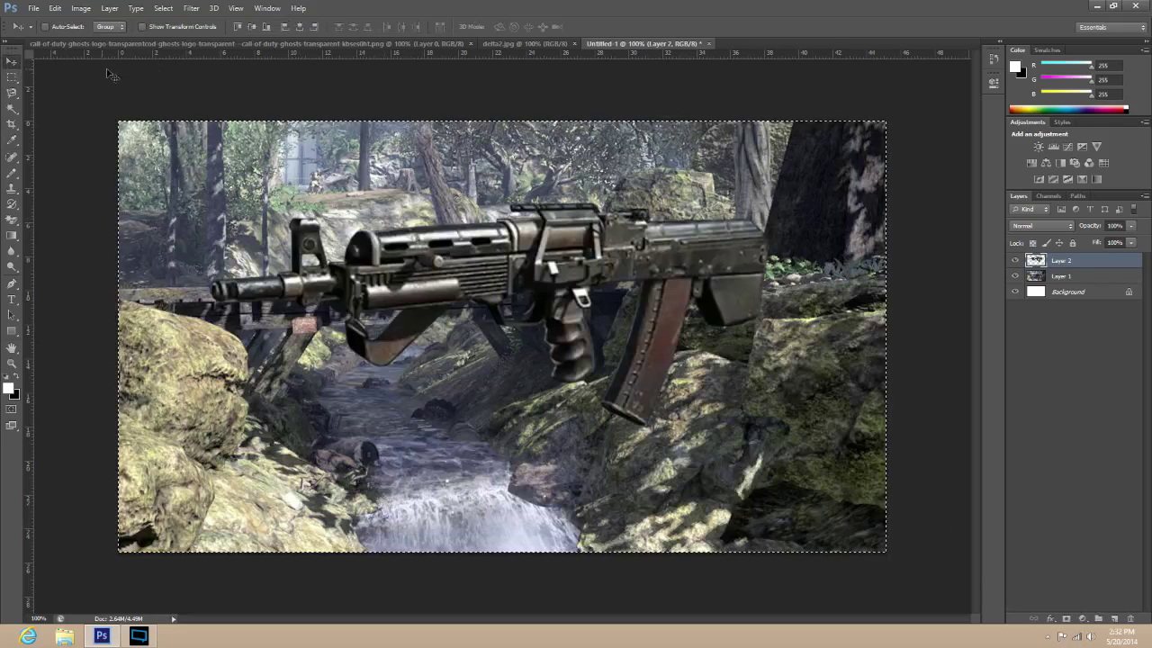
pyautogui.click(253, 28)
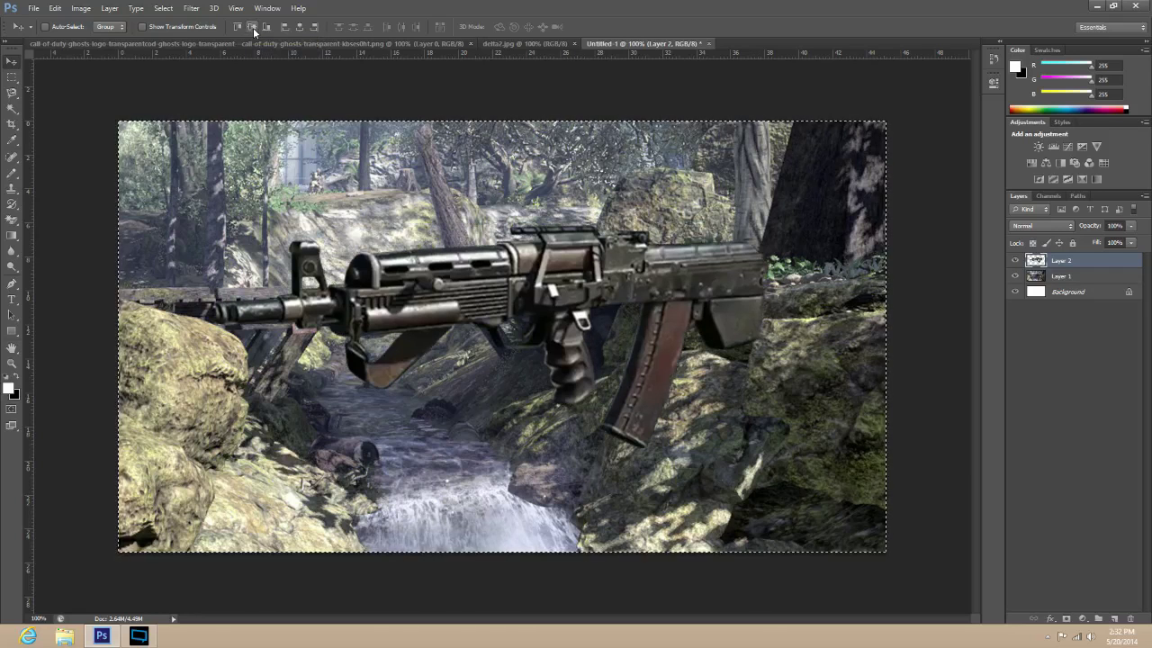
pyautogui.click(300, 28)
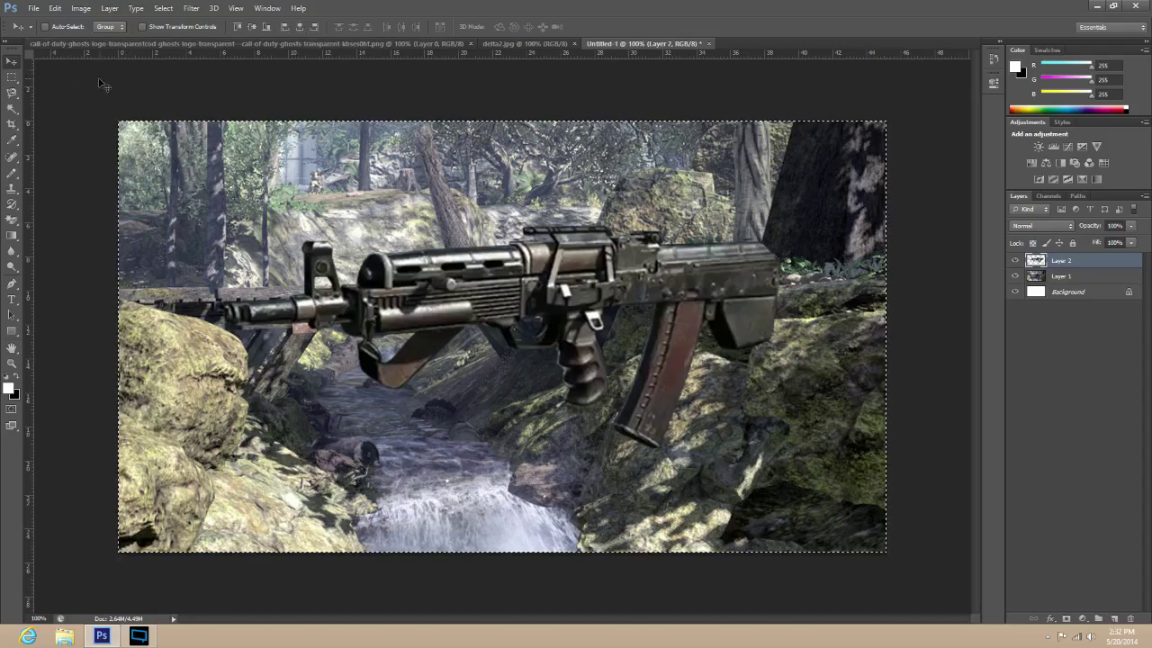
pyautogui.click(163, 9)
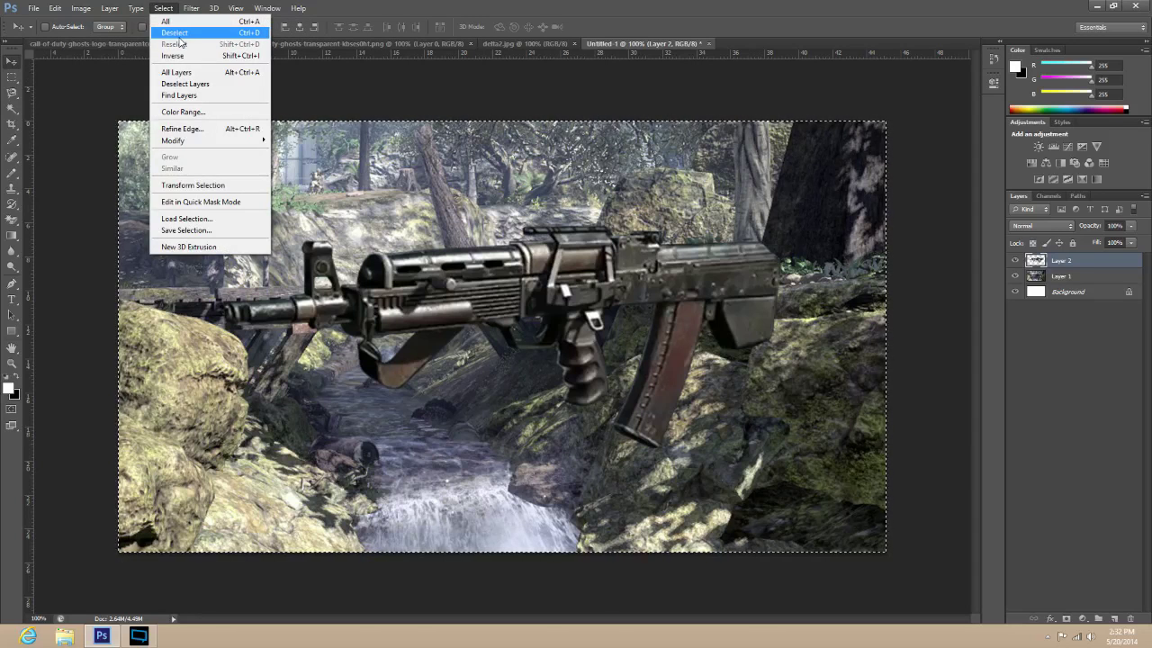
pyautogui.click(175, 32)
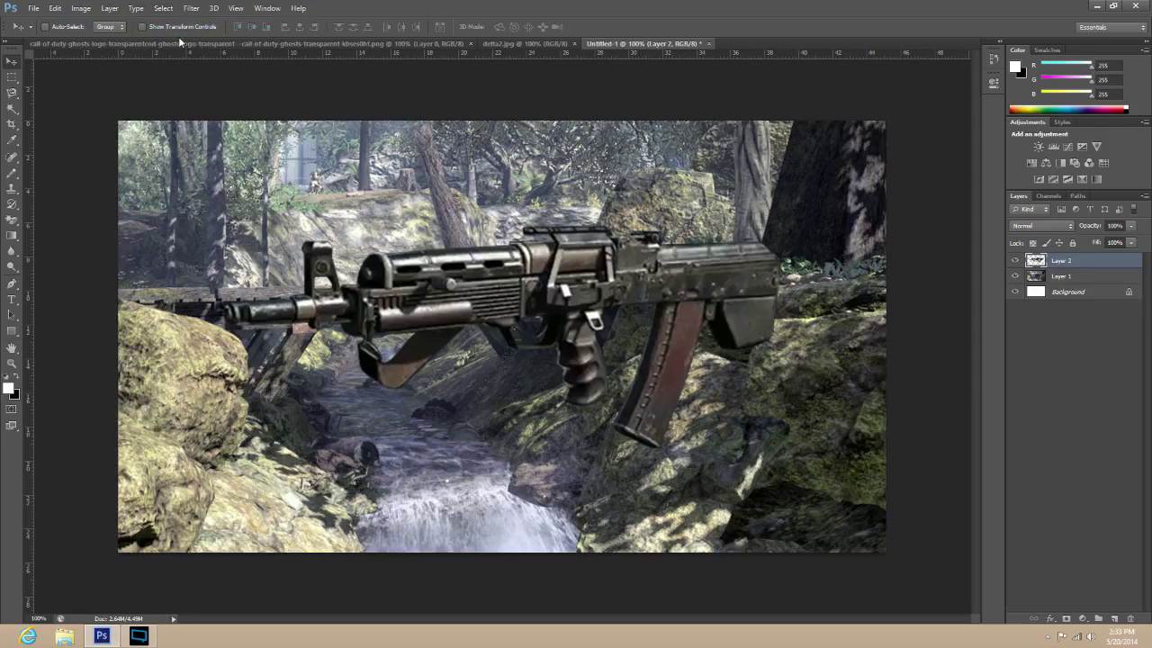
pyautogui.hotkey('alt', ',')
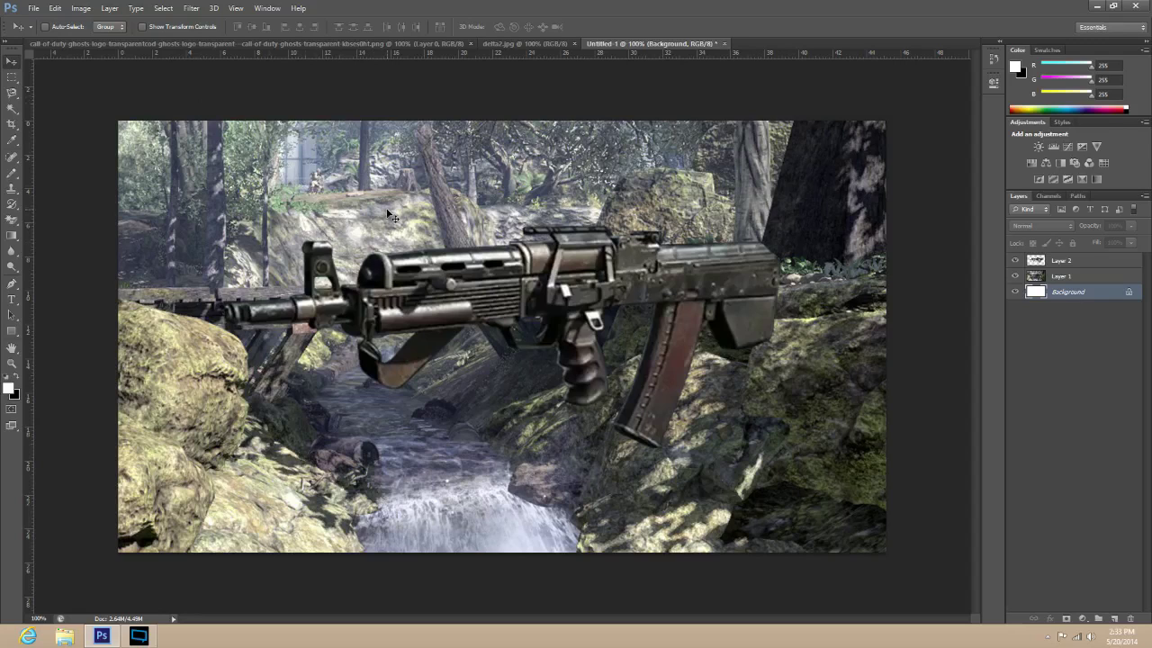
pyautogui.click(495, 50)
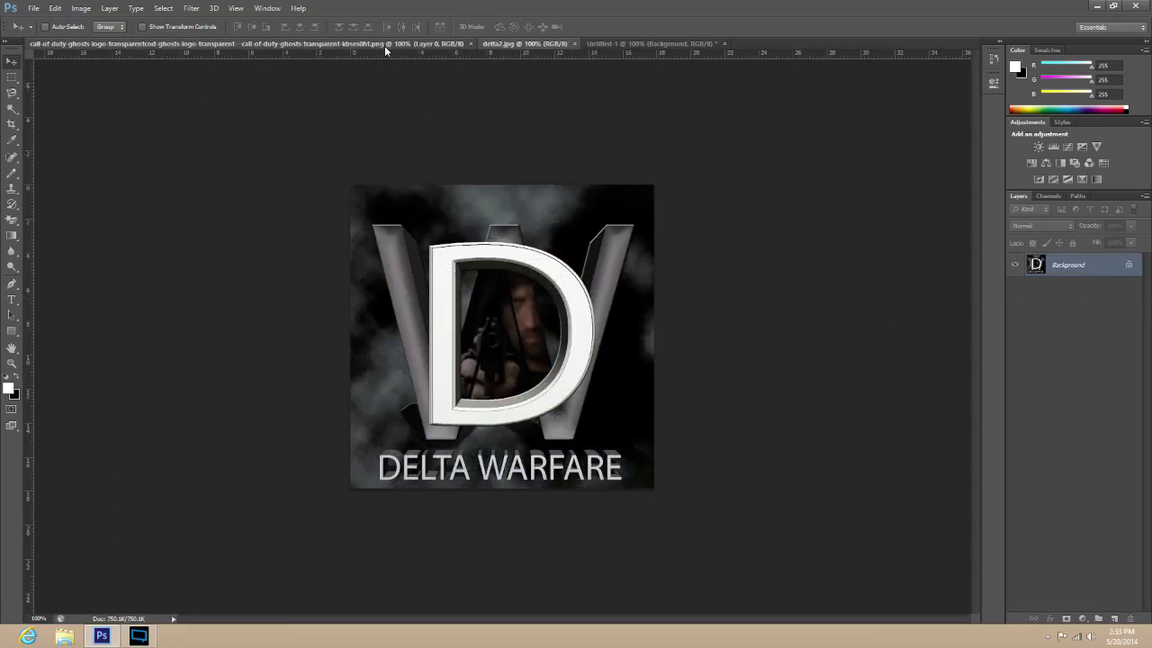
pyautogui.click(384, 45)
pyautogui.click(562, 47)
pyautogui.click(621, 44)
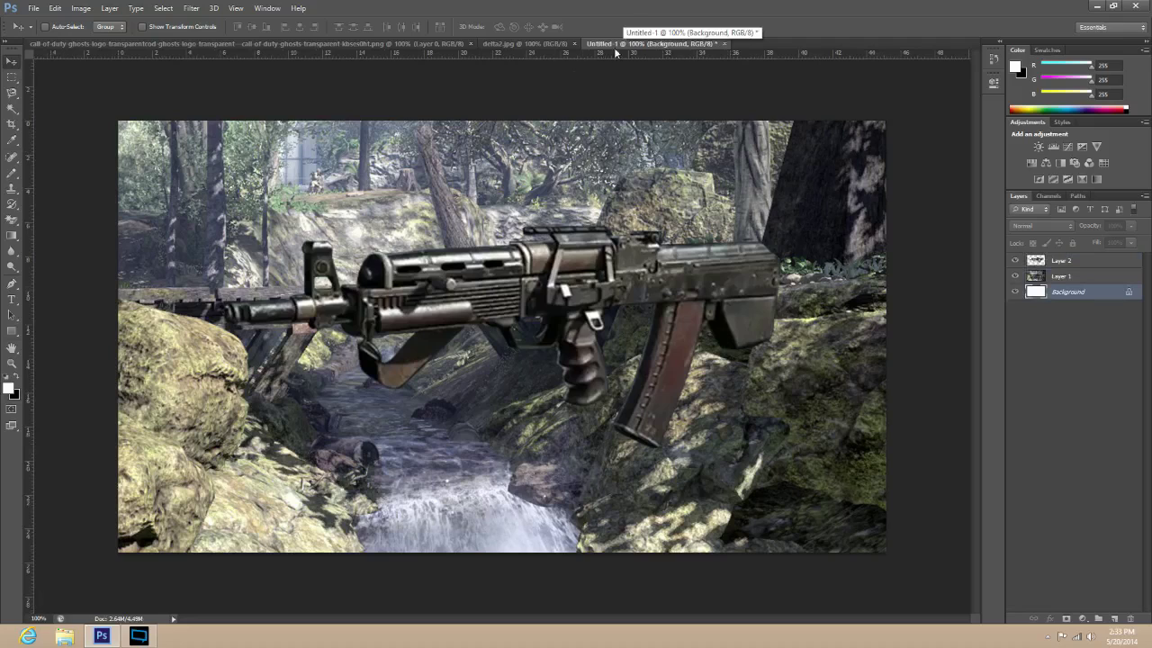
# Add a Bevel & Emboss effect with Contour to the forest layer.
pyautogui.rightClick(357, 165)
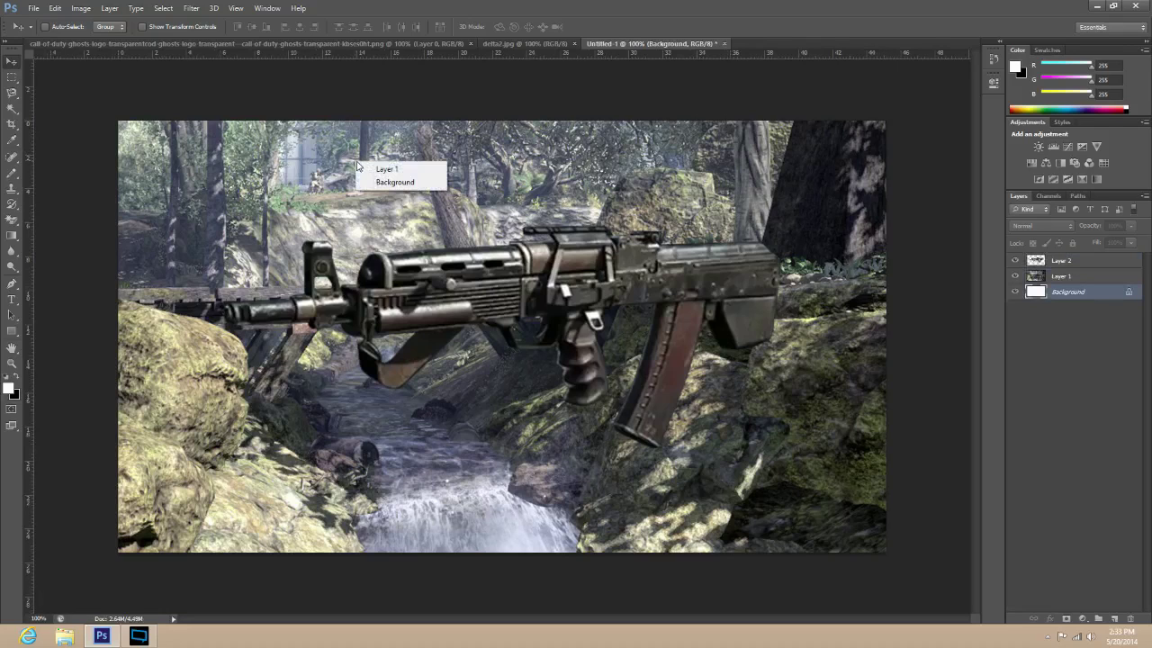
pyautogui.click(368, 169)
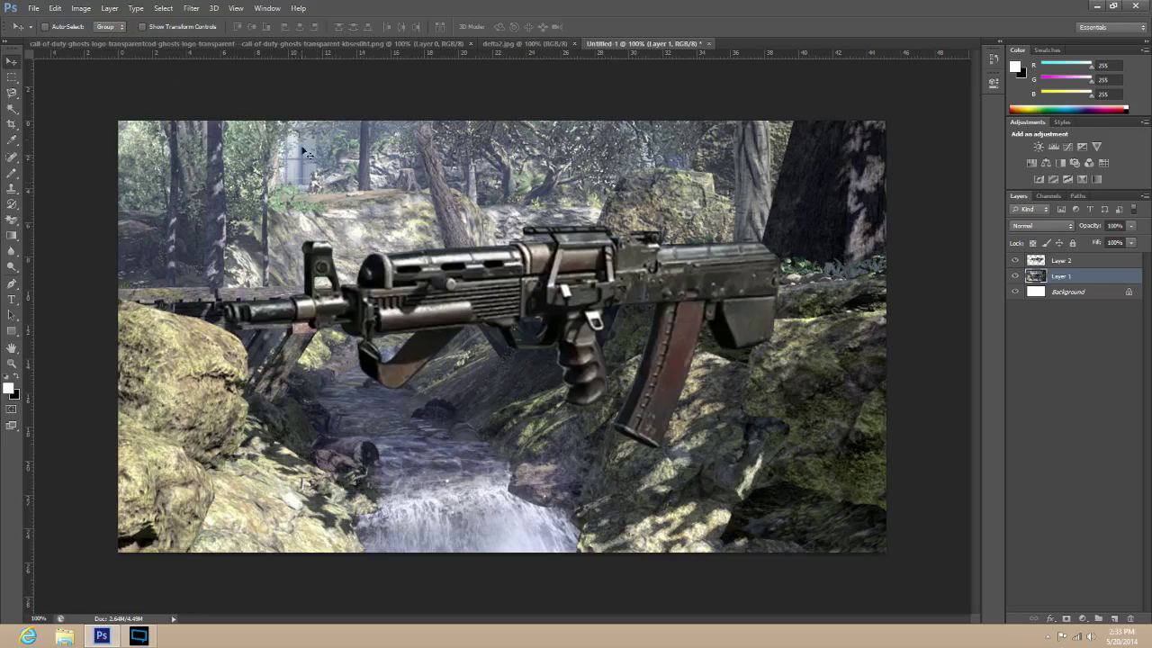
pyautogui.click(111, 11)
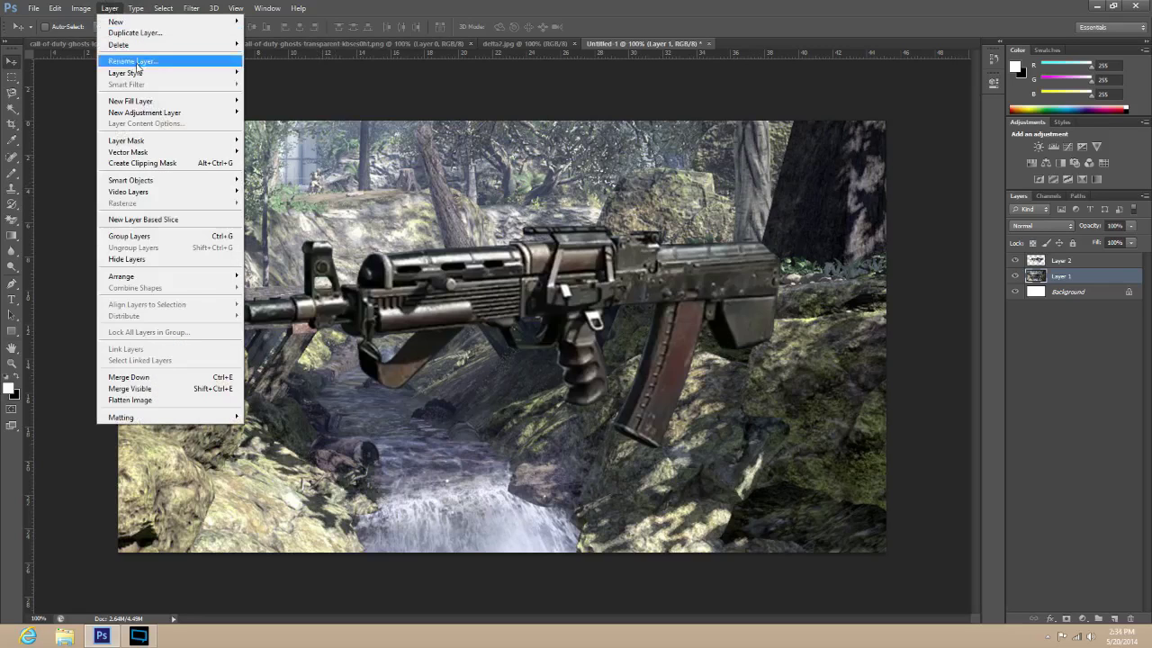
pyautogui.moveTo(173, 77)
pyautogui.click(252, 78)
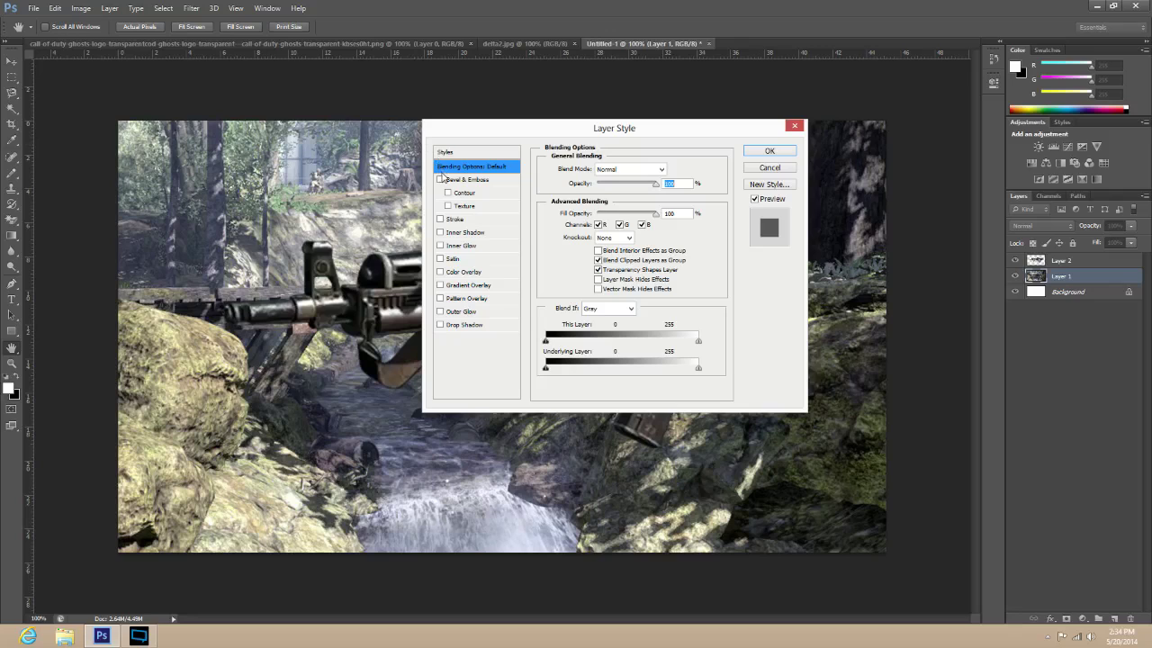
pyautogui.click(439, 180)
pyautogui.click(448, 193)
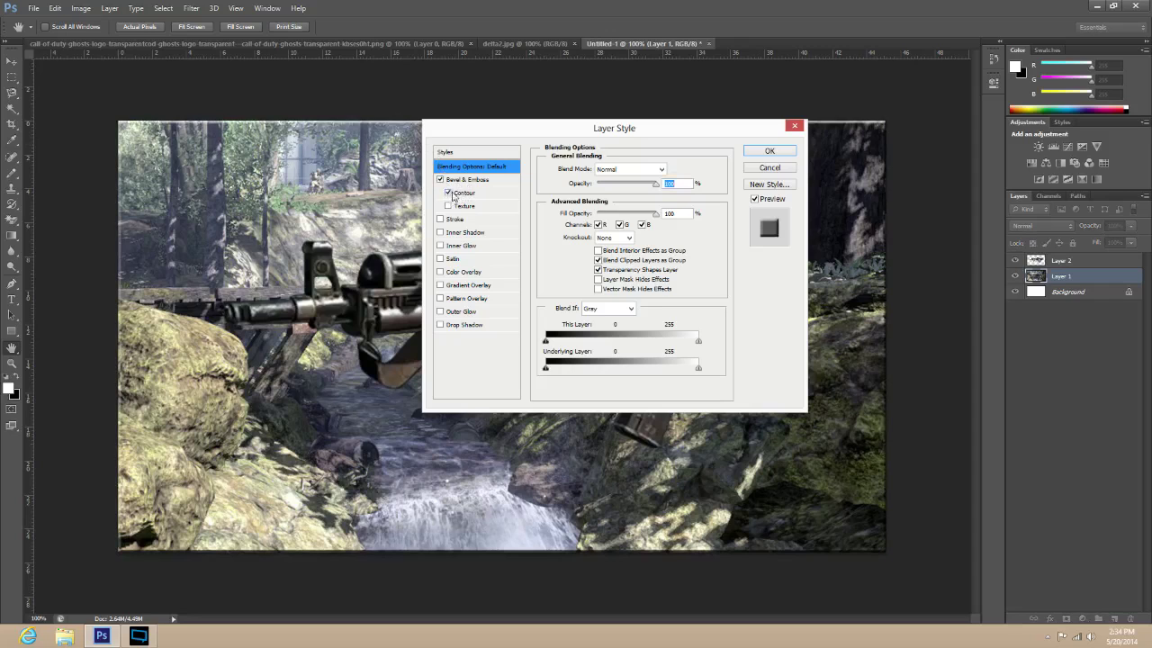
# Add a stroke to the forest layer filled with the rainbow Spectrum gradient.
pyautogui.click(440, 219)
pyautogui.click(462, 223)
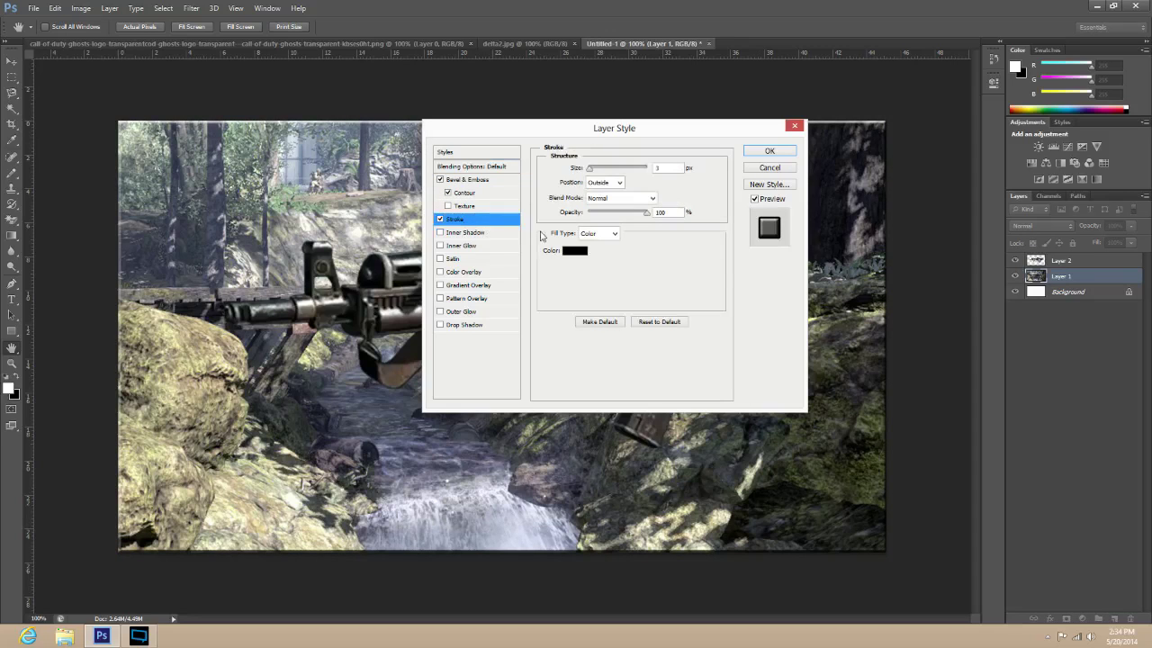
pyautogui.click(590, 236)
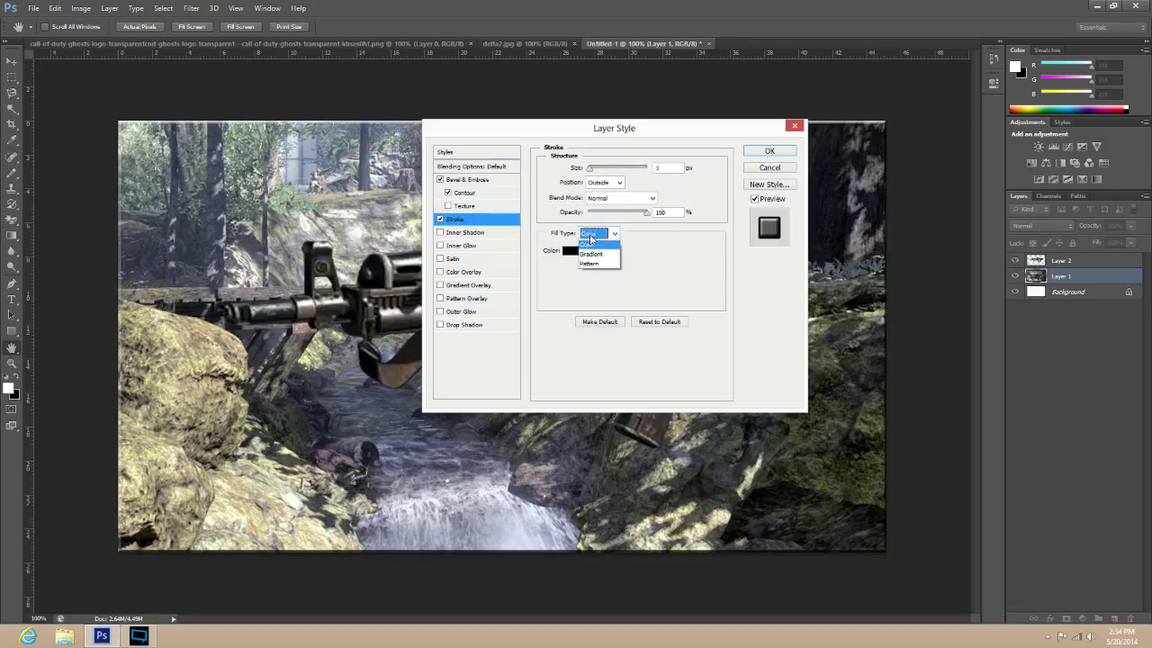
pyautogui.click(591, 257)
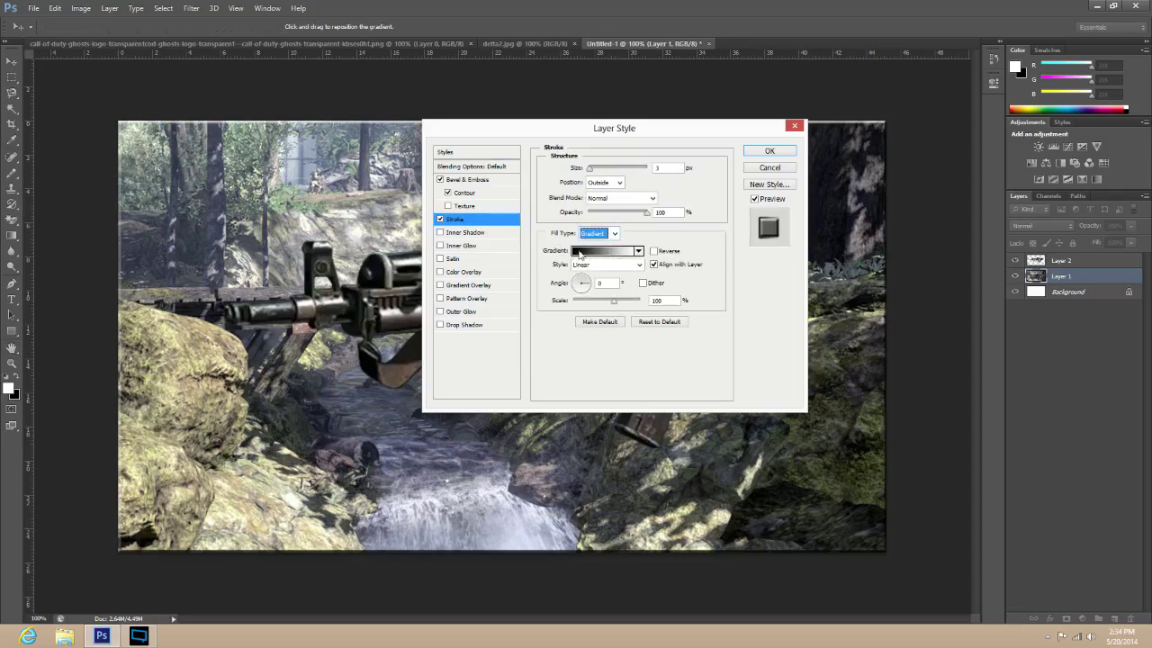
pyautogui.click(596, 252)
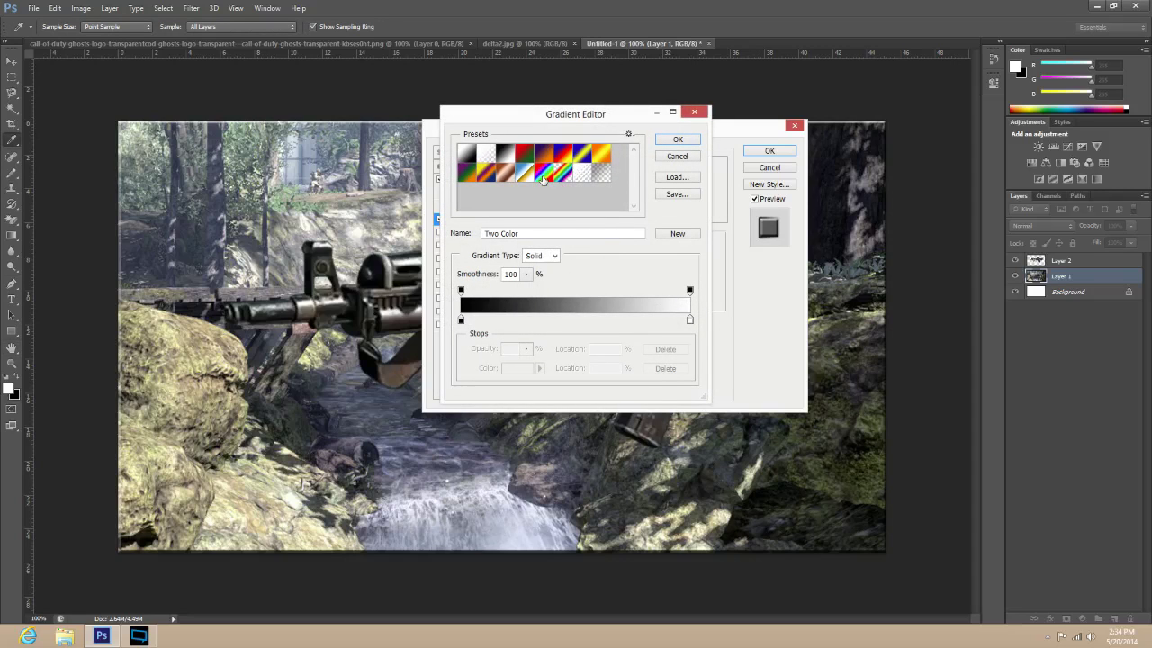
pyautogui.click(543, 171)
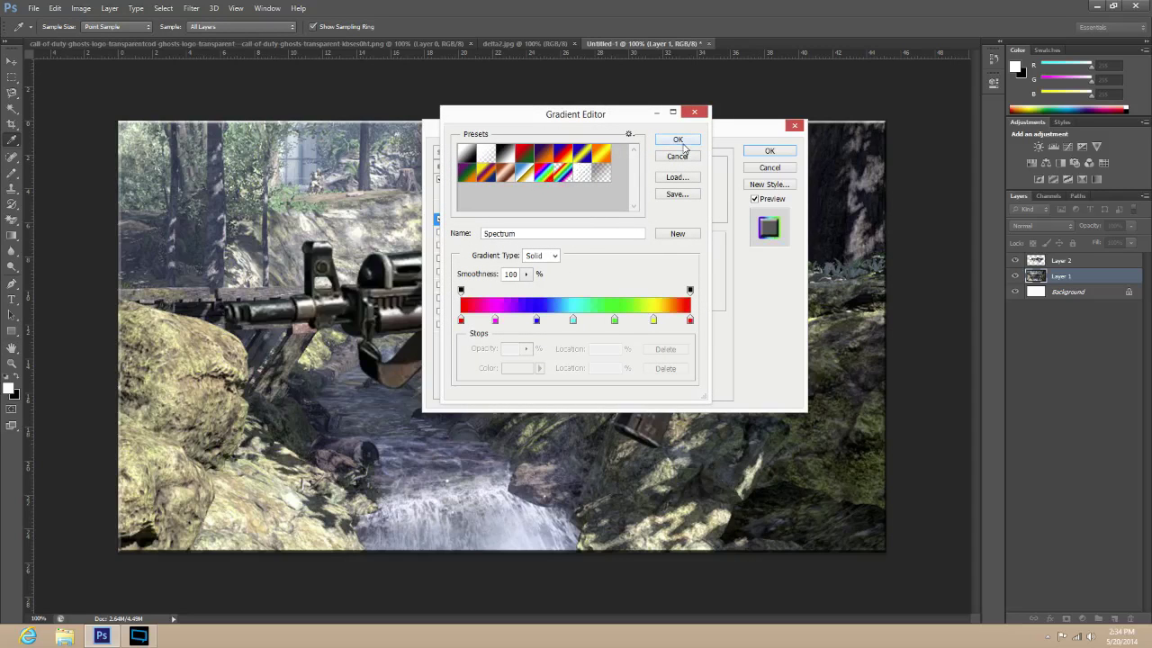
pyautogui.click(679, 141)
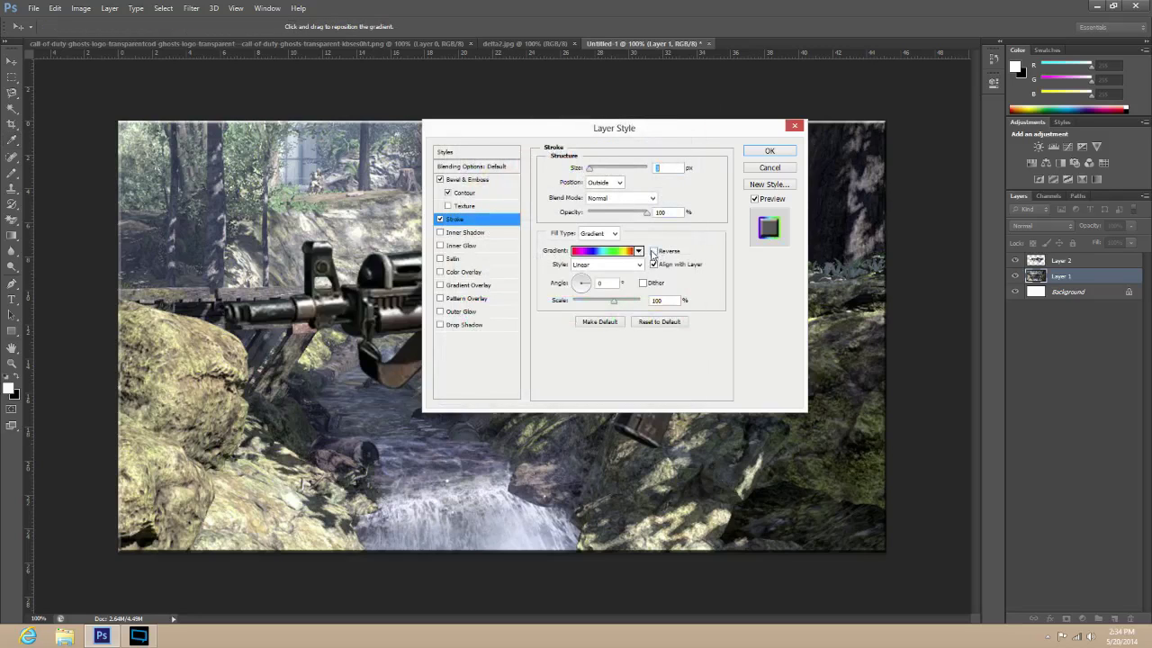
# Reverse the stroke's gradient, give it the Reflected style and place the stroke inside the layer edge.
pyautogui.click(654, 252)
pyautogui.click(620, 265)
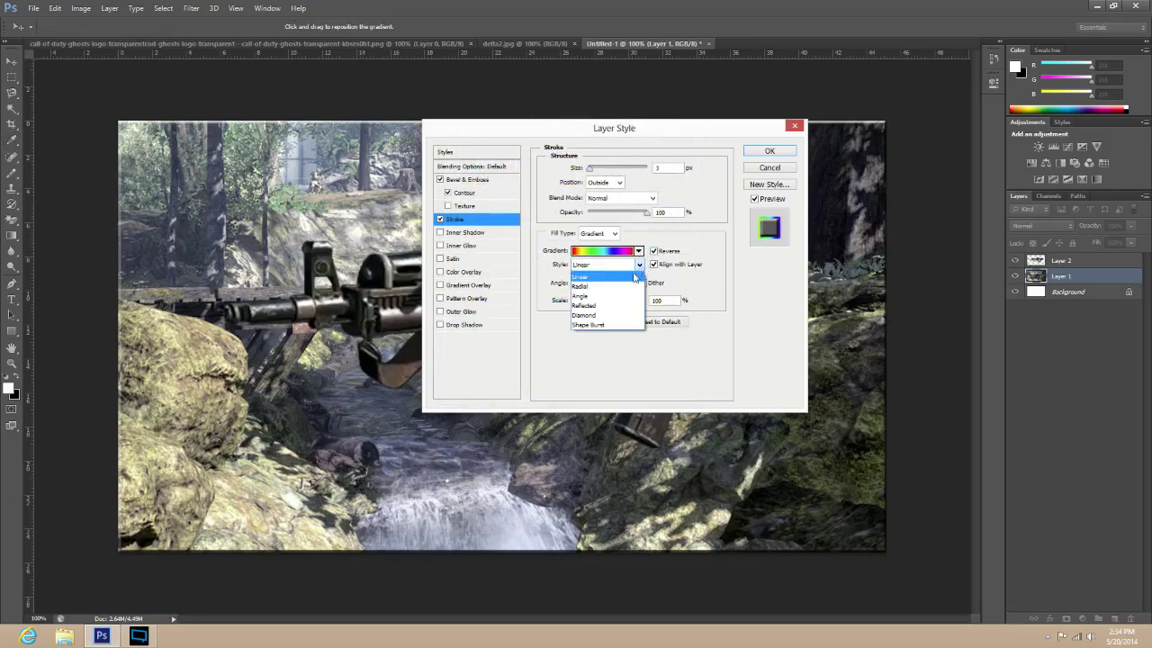
pyautogui.click(605, 307)
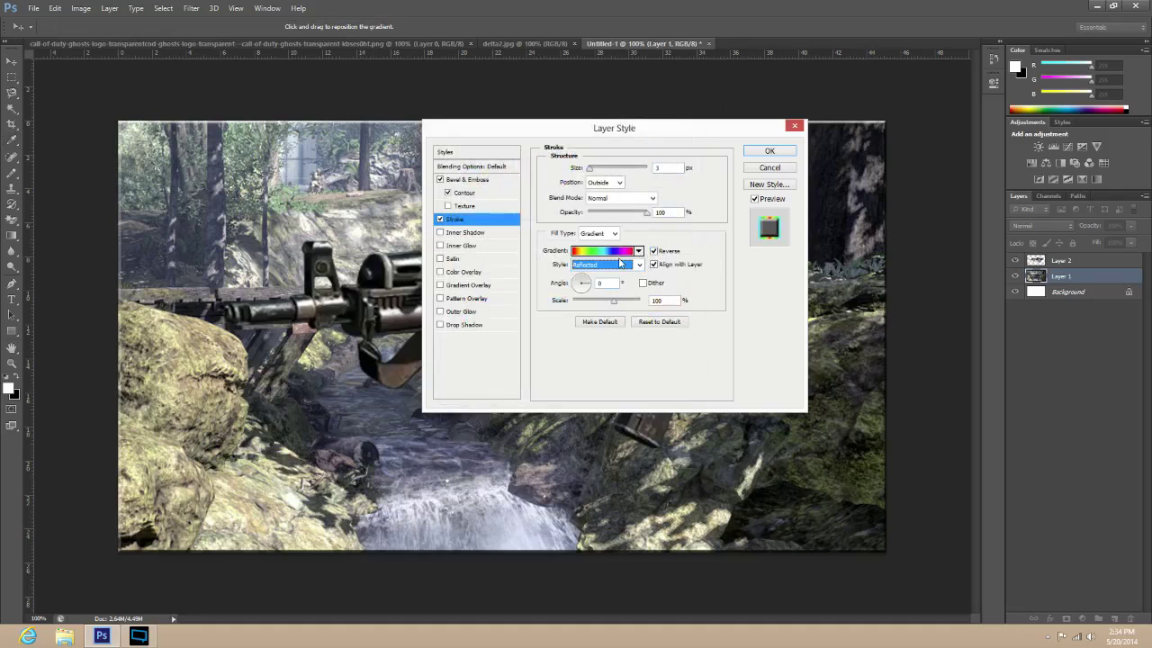
pyautogui.click(619, 183)
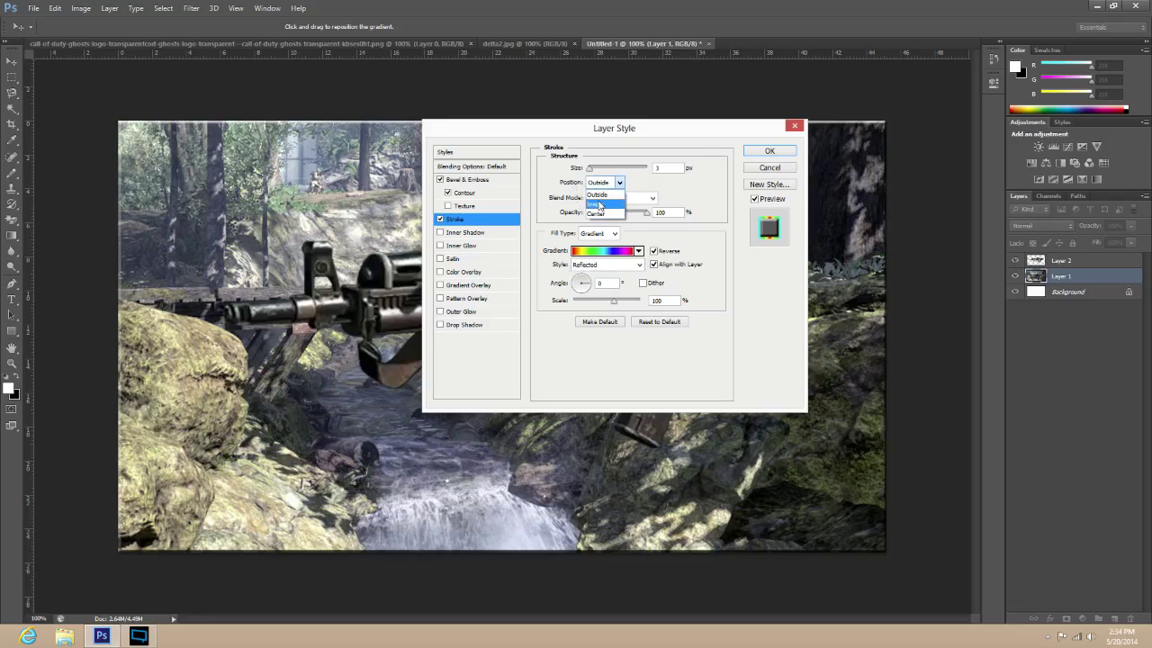
pyautogui.click(605, 214)
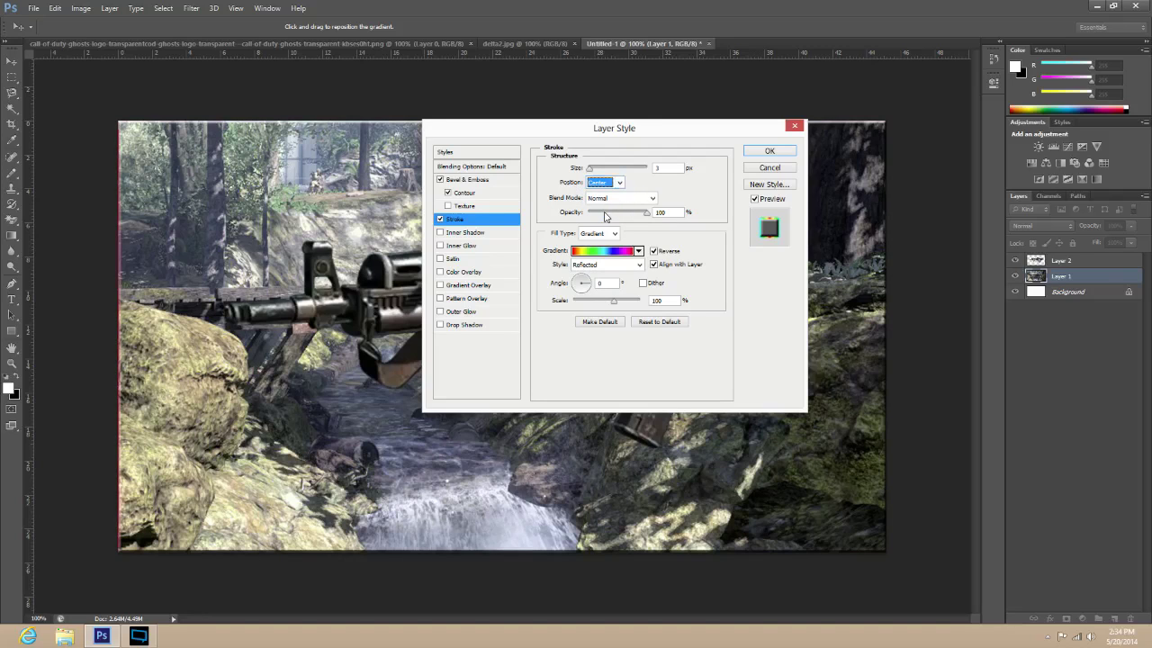
pyautogui.click(605, 184)
pyautogui.click(603, 204)
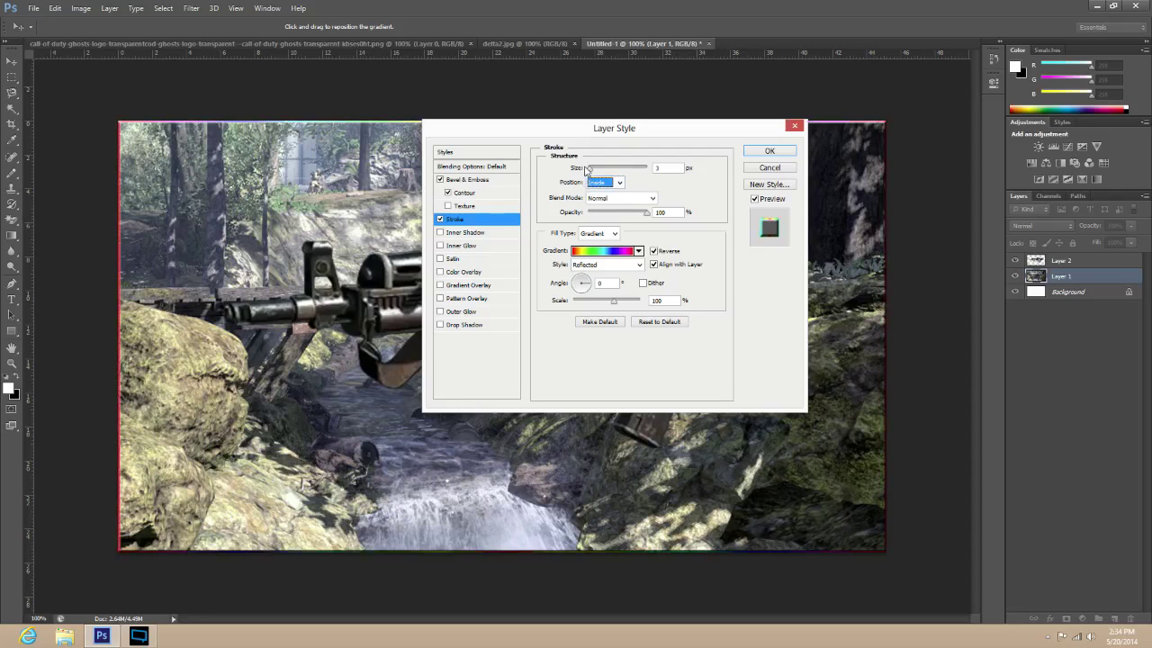
# Try stroke sizes of 50, 20 and 5 px on the forest layer and settle on 10 px.
pyautogui.hotkey('shift', 'Tab')
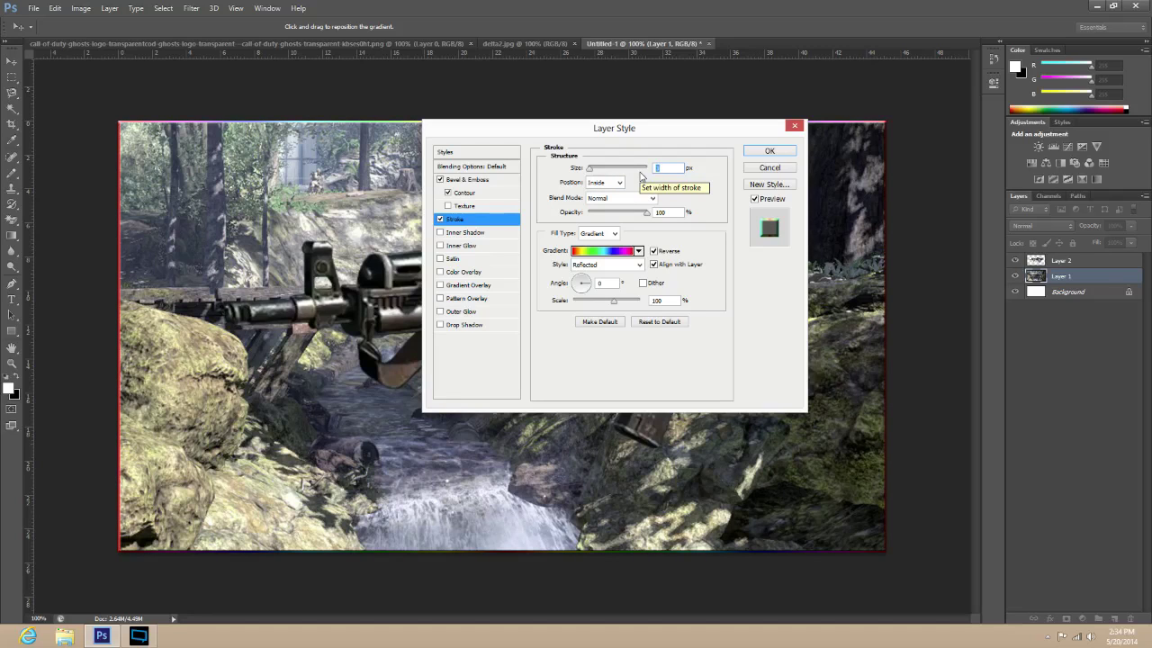
pyautogui.write('50')
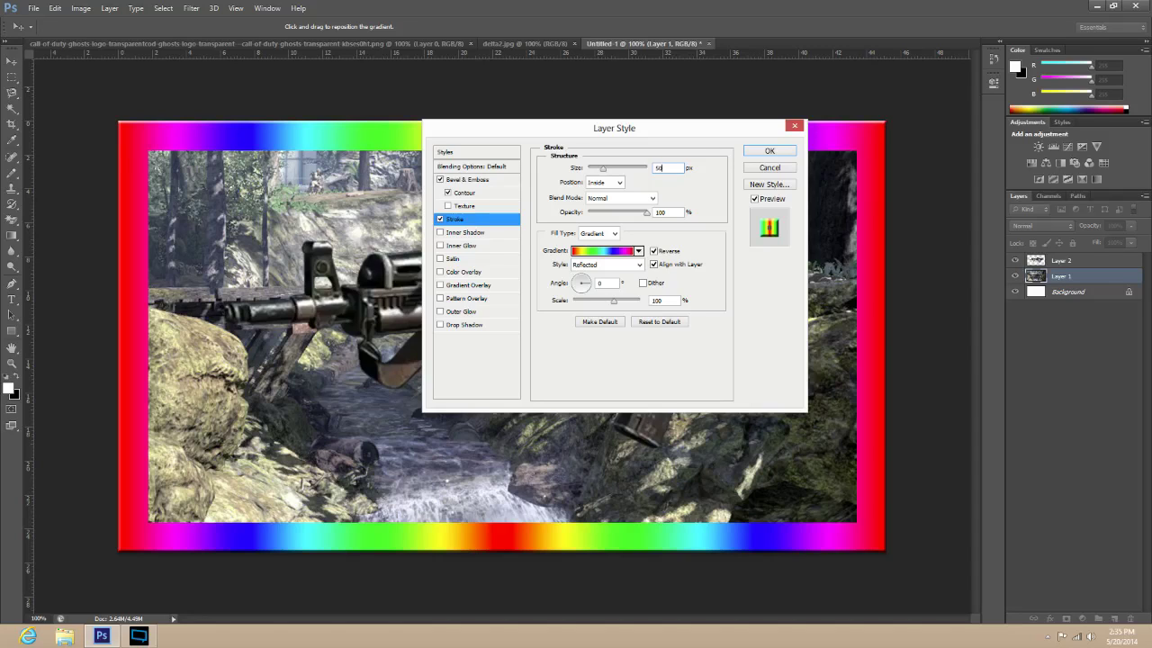
pyautogui.write('1')
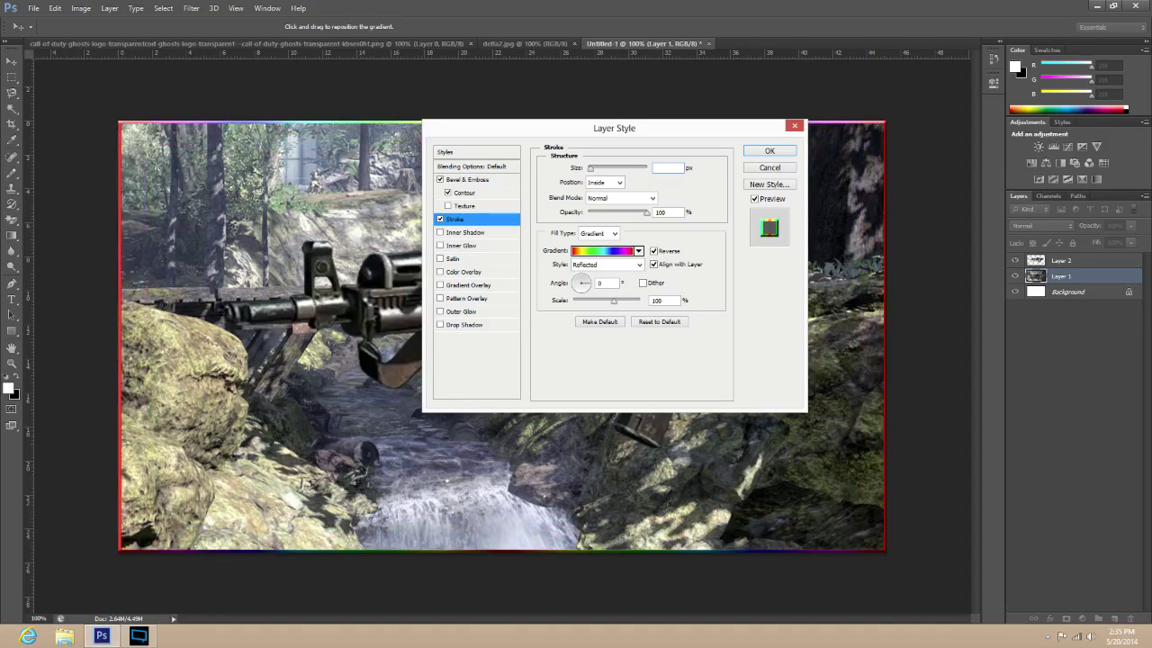
pyautogui.write('20')
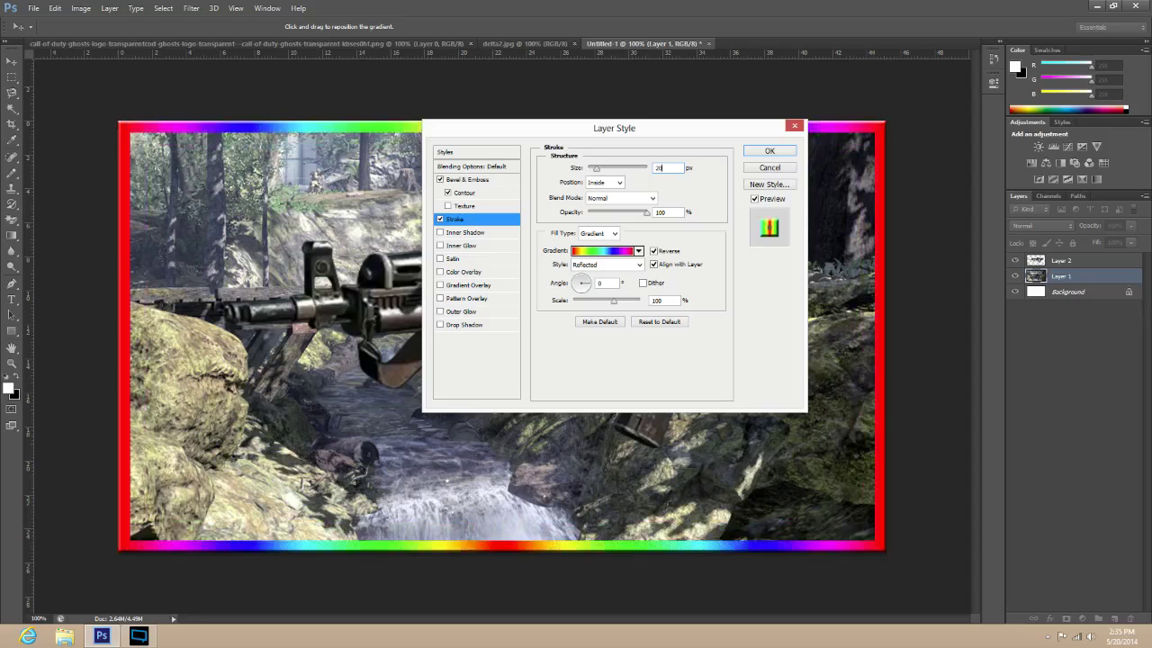
pyautogui.write('1')
pyautogui.write('10')
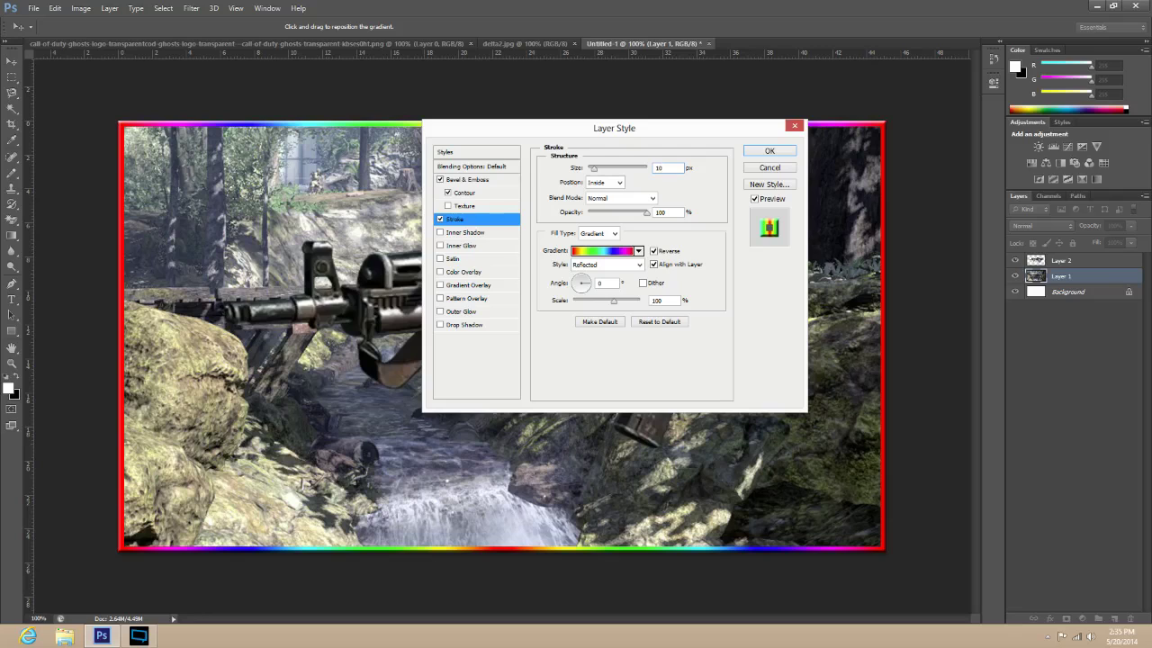
pyautogui.press('BackSpace')
pyautogui.press('BackSpace')
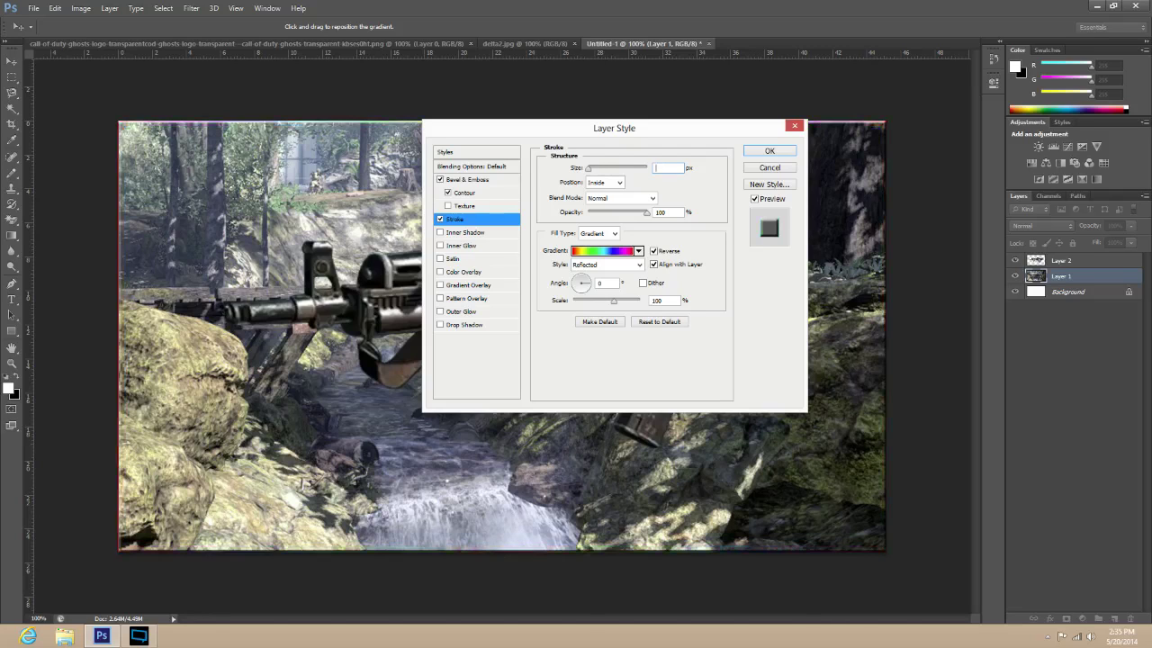
pyautogui.write('5')
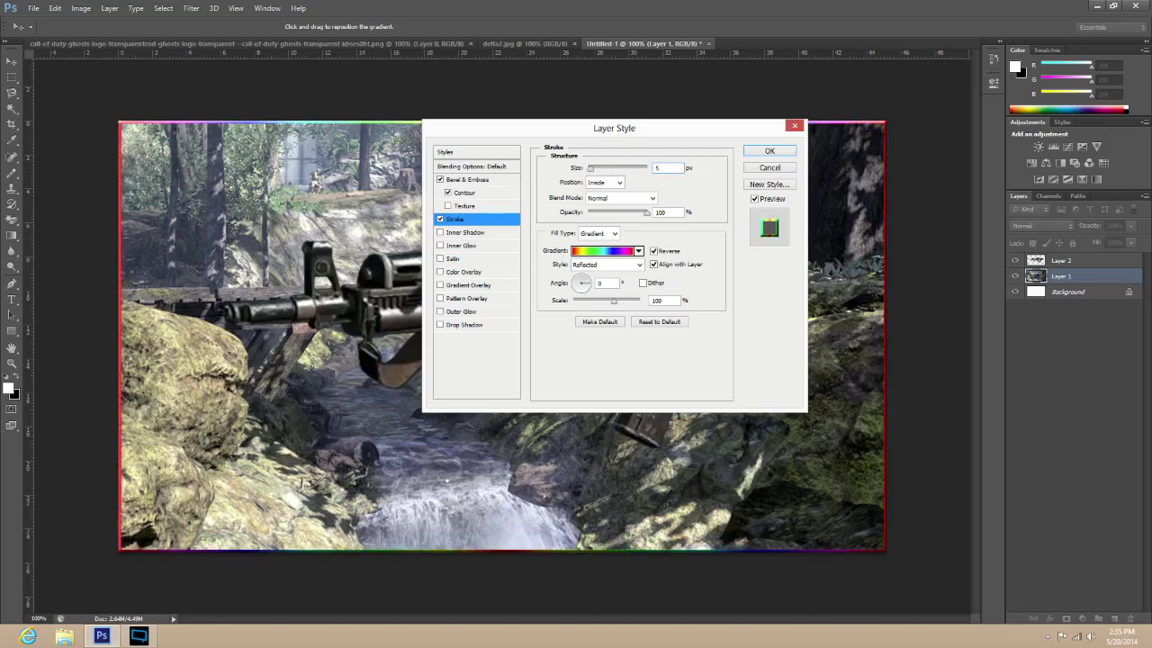
pyautogui.write('10')
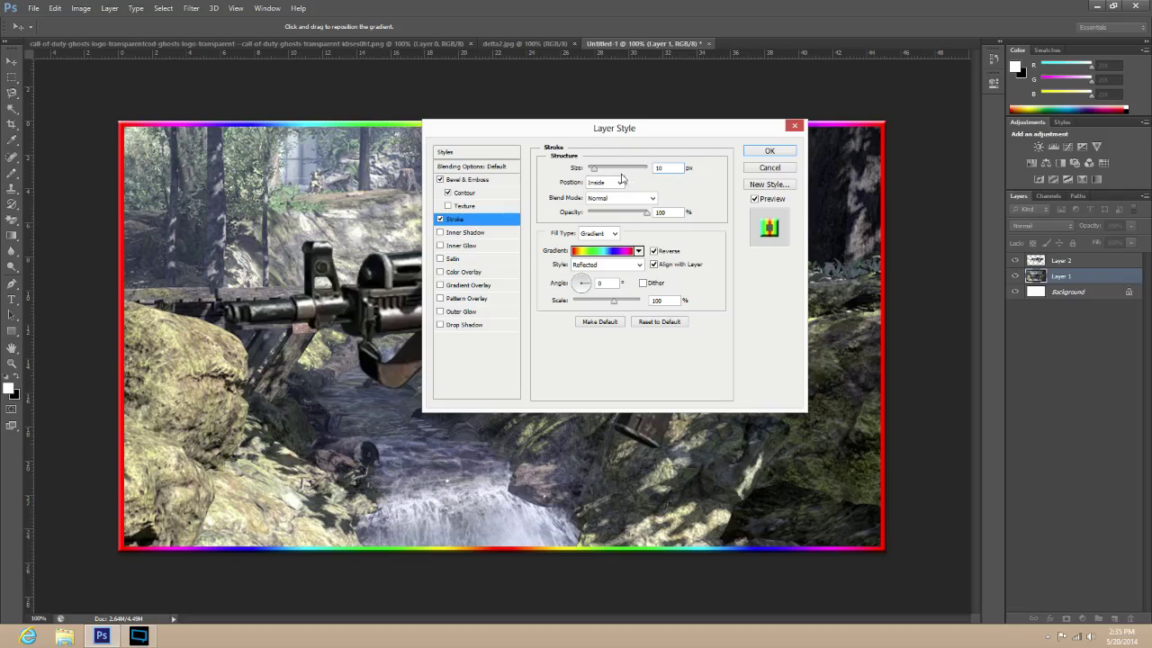
# Add an Inner Glow effect to the forest layer and make its colour white (ffffff).
pyautogui.click(460, 247)
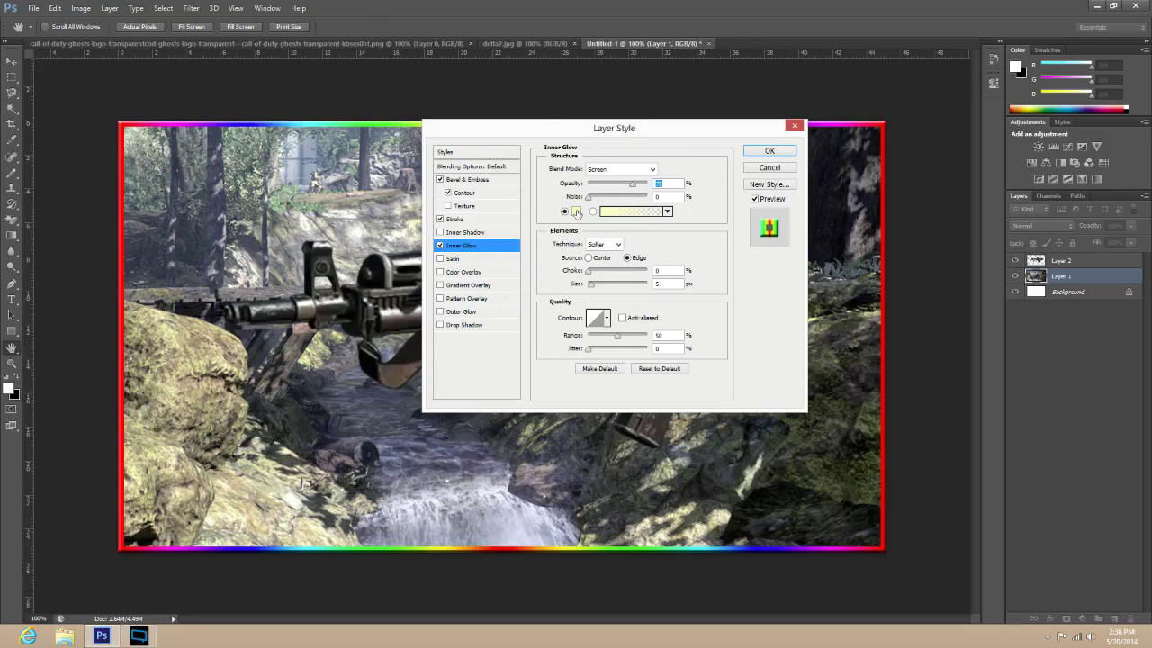
pyautogui.click(576, 212)
pyautogui.moveTo(269, 192); pyautogui.dragTo(213, 142)
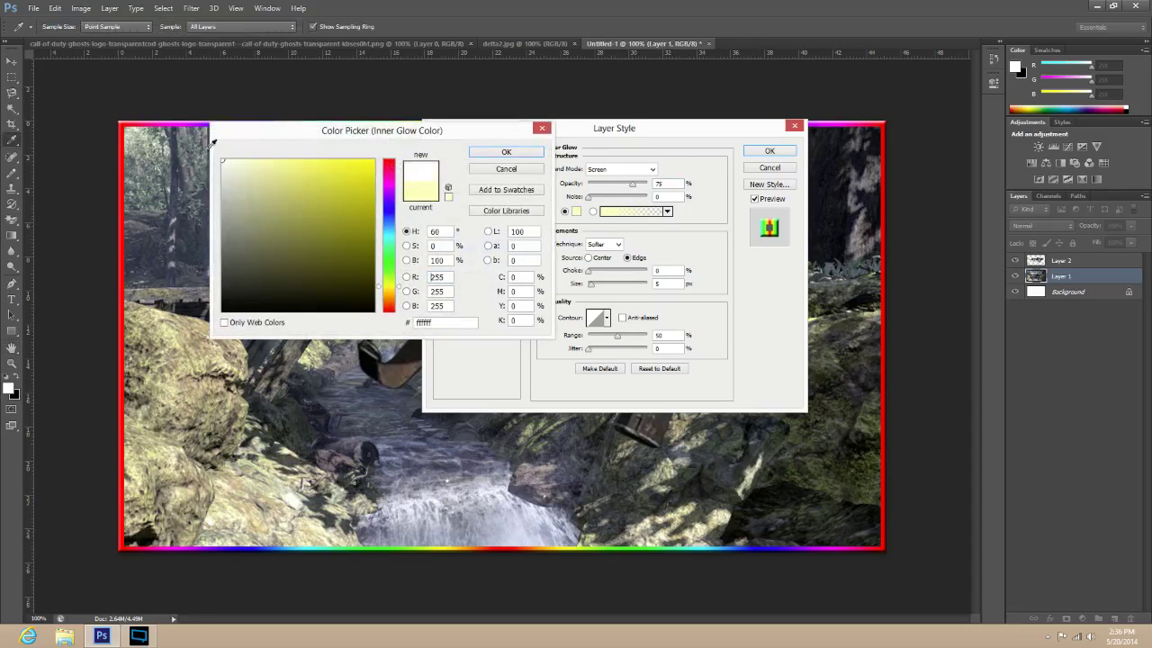
pyautogui.click(505, 152)
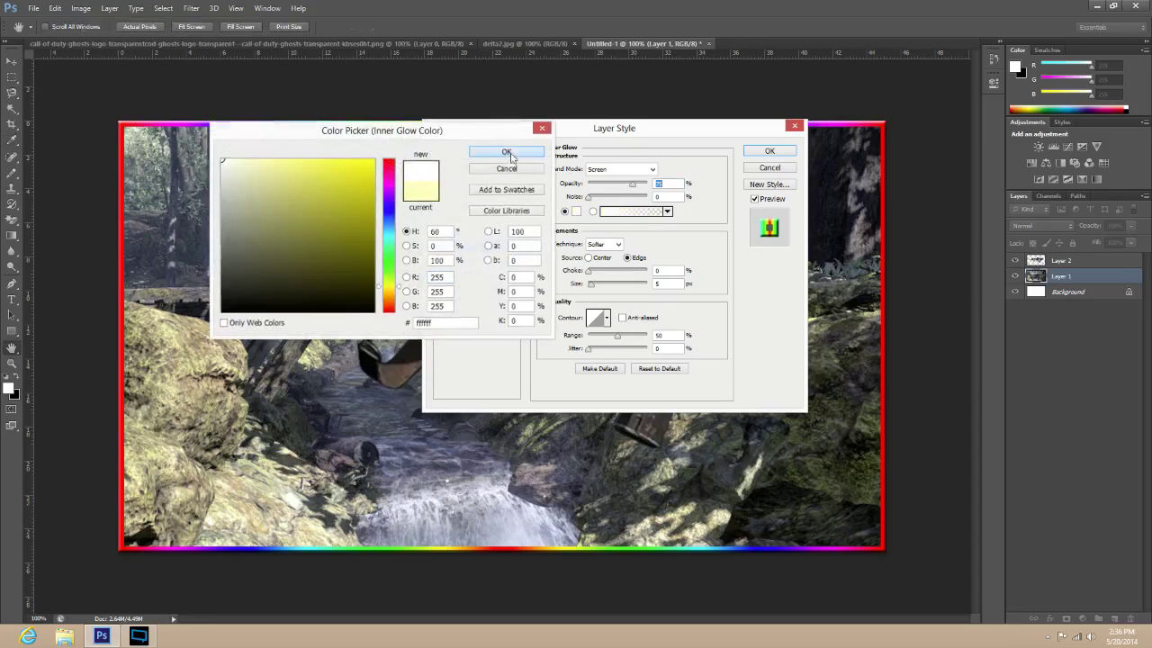
# Set the forest layer's inner glow to Normal blend mode, 35% opacity and 11 px size.
pyautogui.click(611, 170)
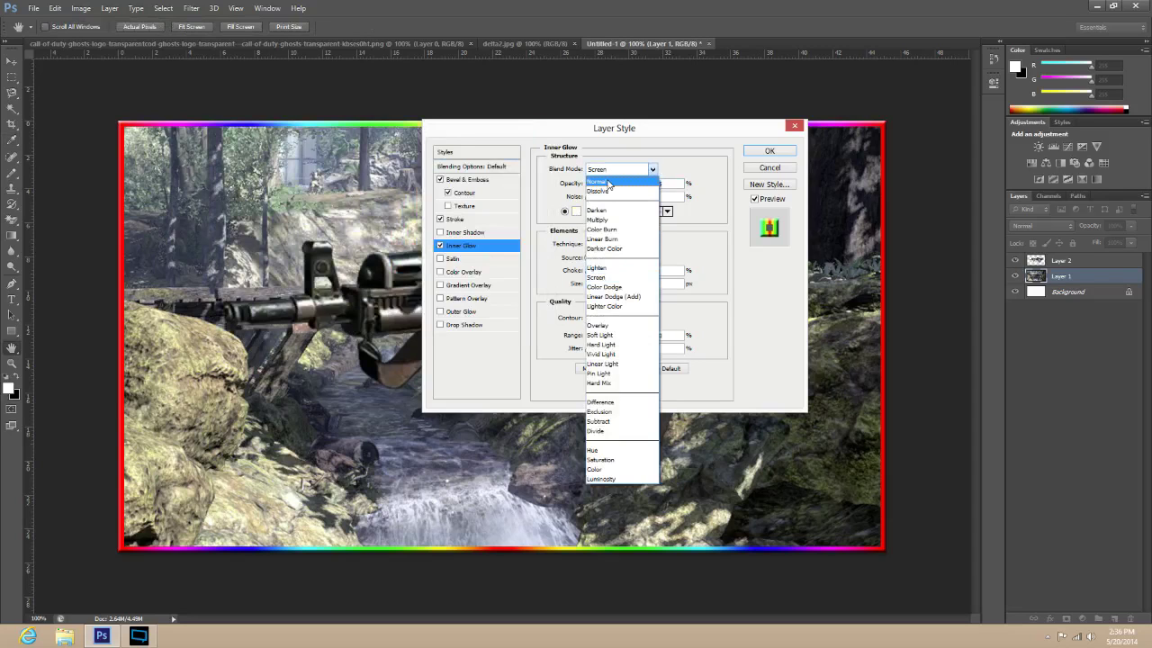
pyautogui.click(608, 183)
pyautogui.press('Tab')
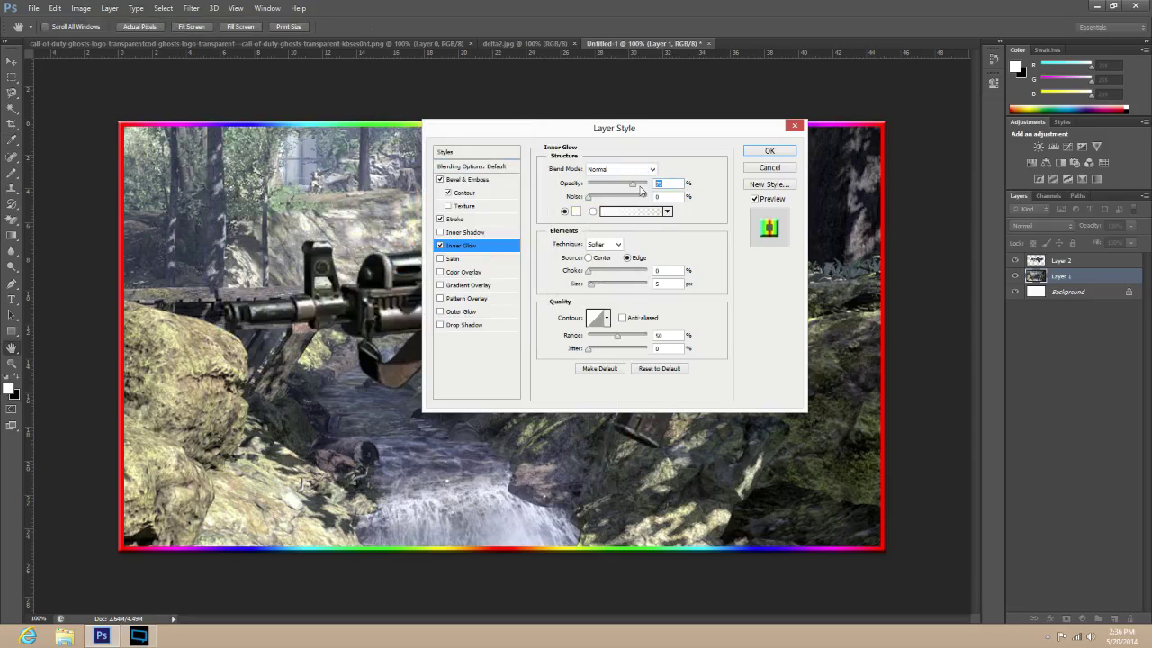
pyautogui.write('35')
pyautogui.doubleClick(653, 284)
pyautogui.write('11')
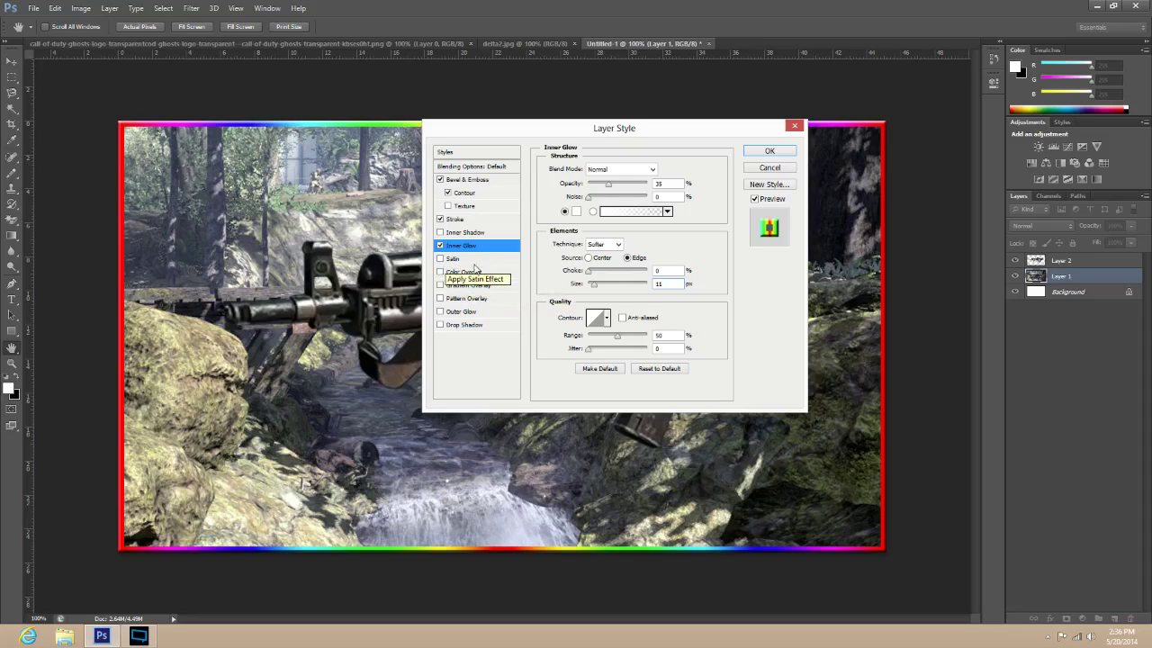
# Add an Outer Glow effect to the forest layer and make its colour white (ffffff).
pyautogui.click(440, 311)
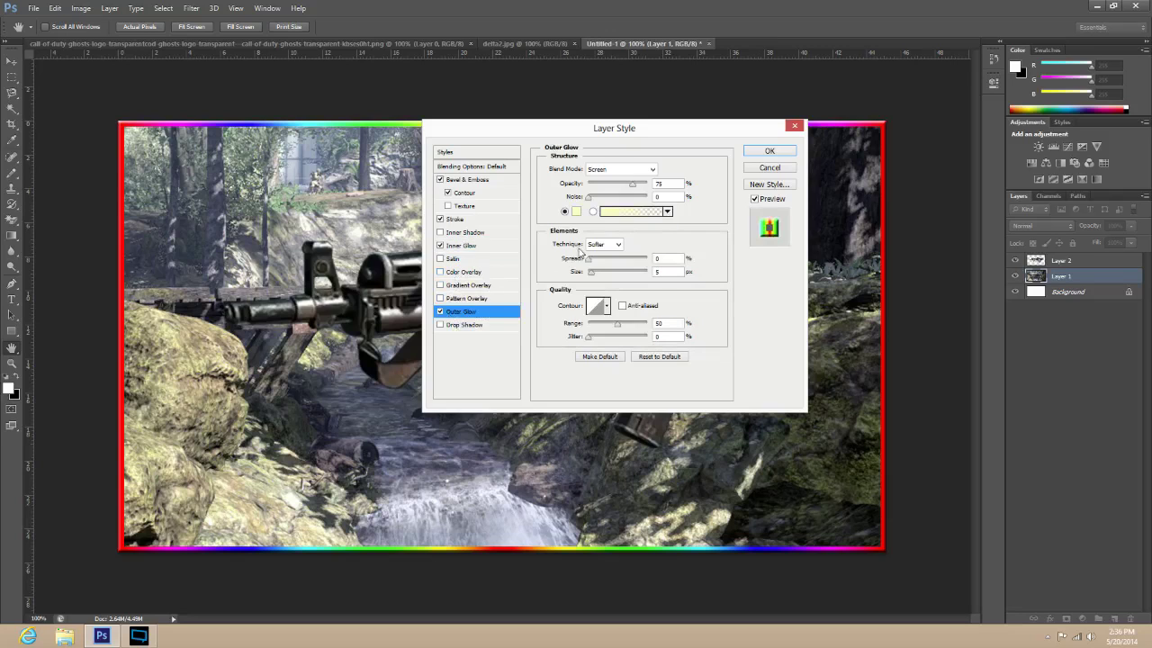
pyautogui.click(576, 211)
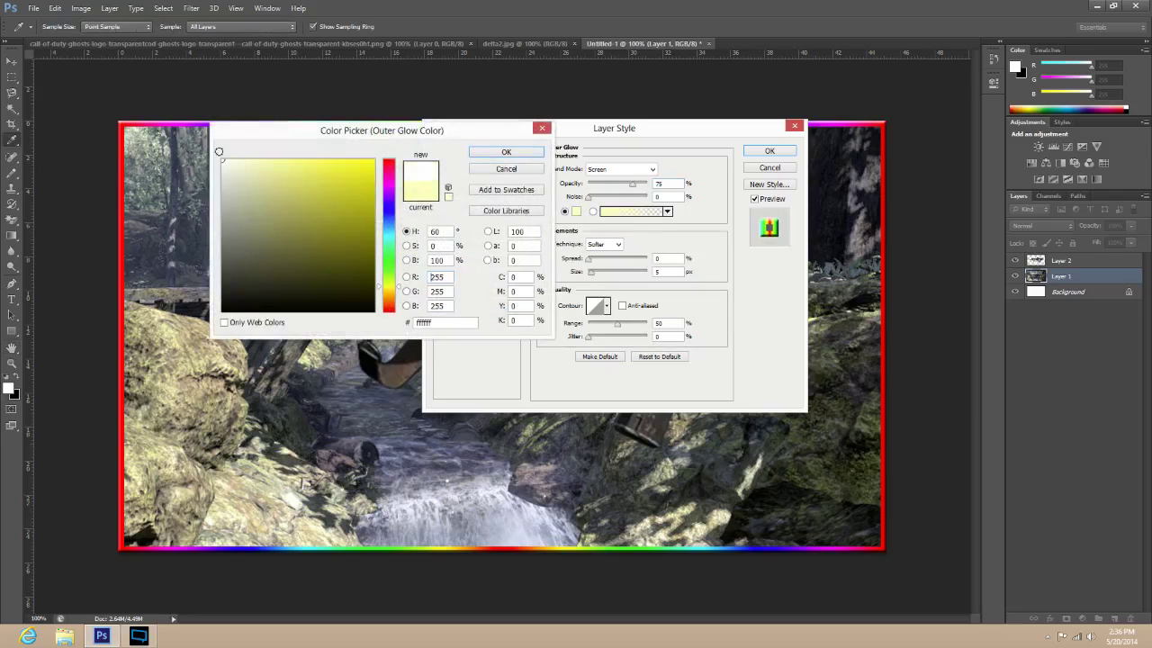
pyautogui.click(503, 152)
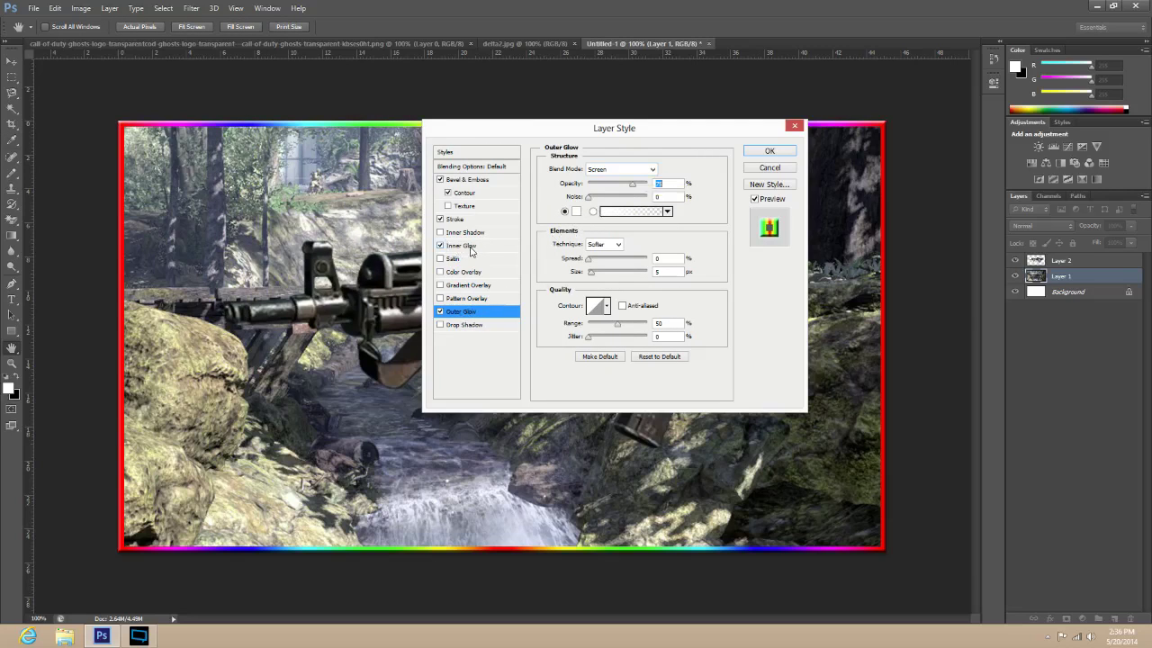
# Set the forest layer's outer glow to Normal blend mode, 35% opacity and 15 px size, and apply the layer style.
pyautogui.click(597, 170)
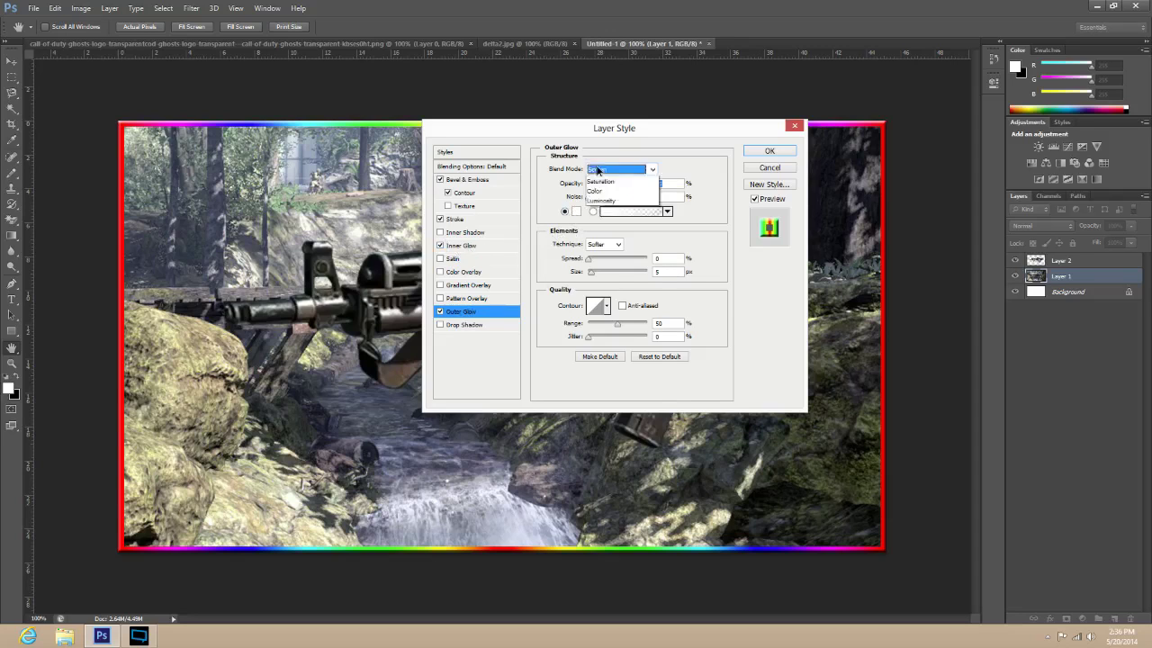
pyautogui.click(598, 169)
pyautogui.press('Tab')
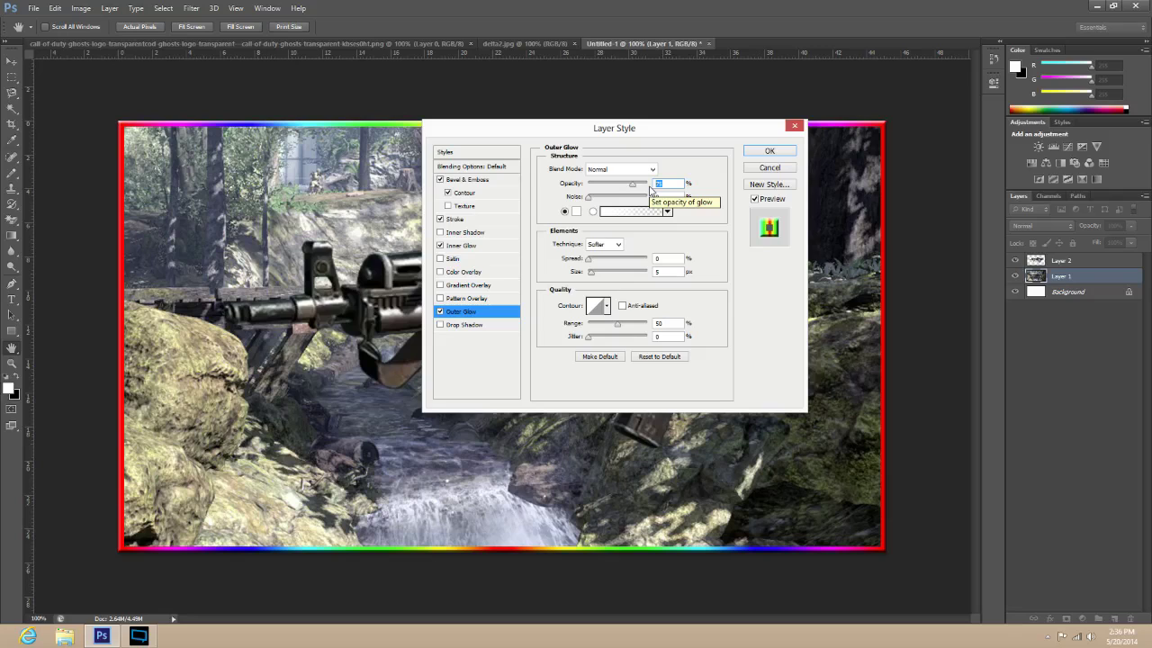
pyautogui.write('35')
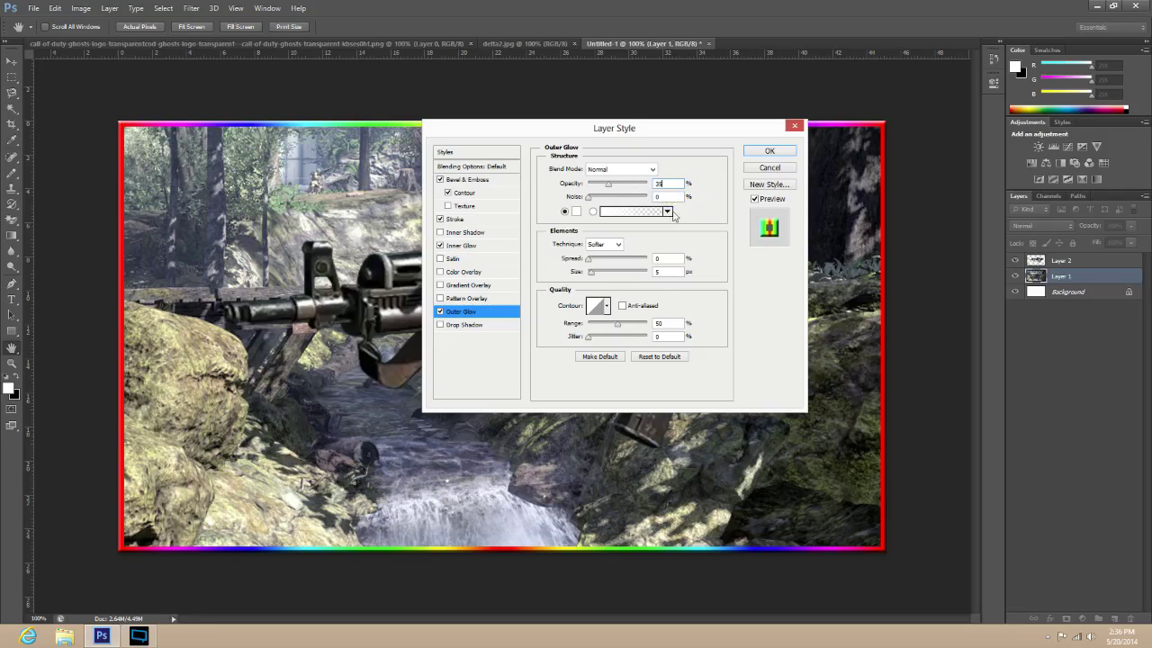
pyautogui.click(664, 271)
pyautogui.write('15')
pyautogui.click(764, 153)
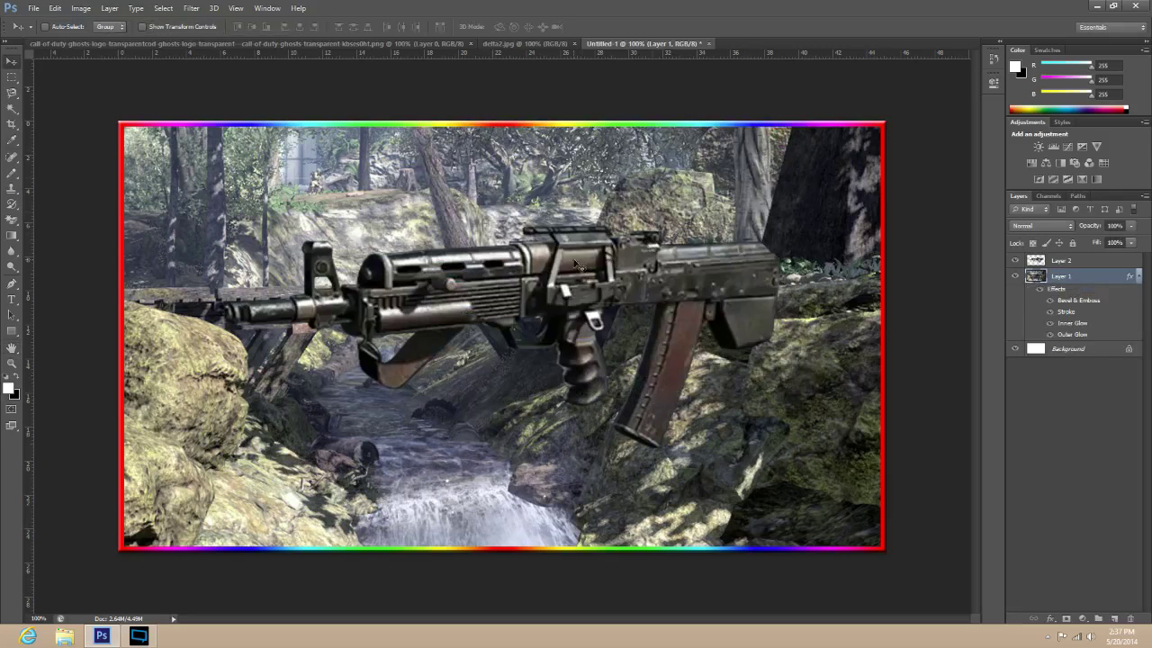
# Add a Bevel & Emboss effect with Contour to the rifle layer (Layer 2).
pyautogui.rightClick(574, 263)
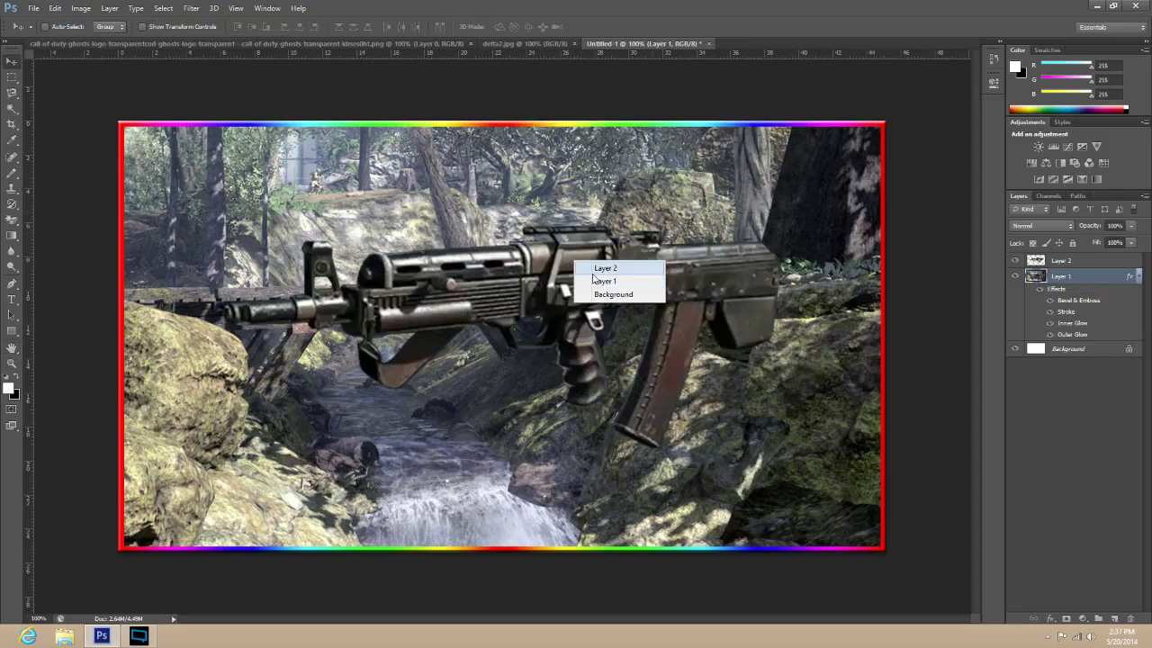
pyautogui.click(598, 269)
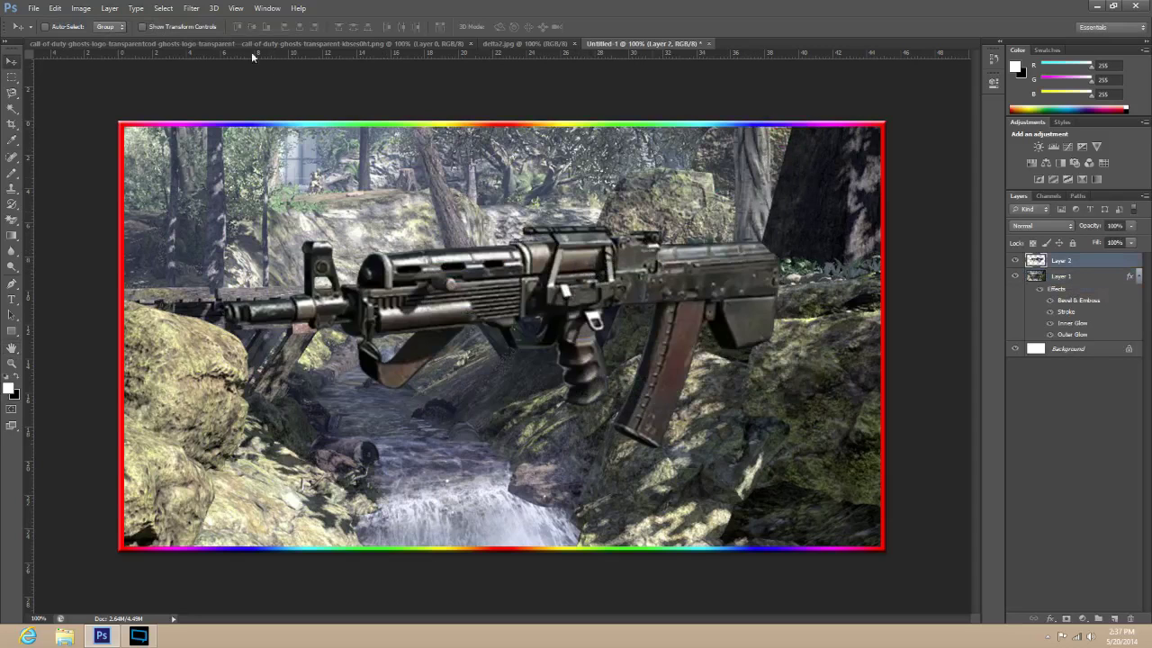
pyautogui.click(109, 8)
pyautogui.moveTo(195, 75)
pyautogui.click(256, 75)
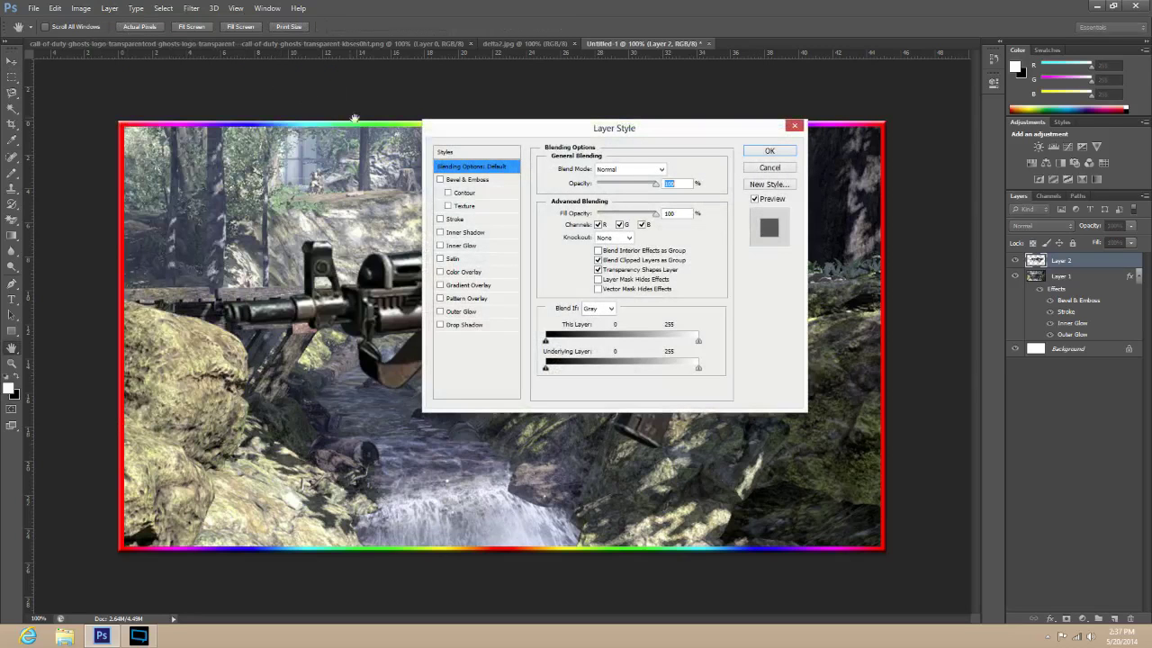
pyautogui.click(441, 180)
pyautogui.click(447, 193)
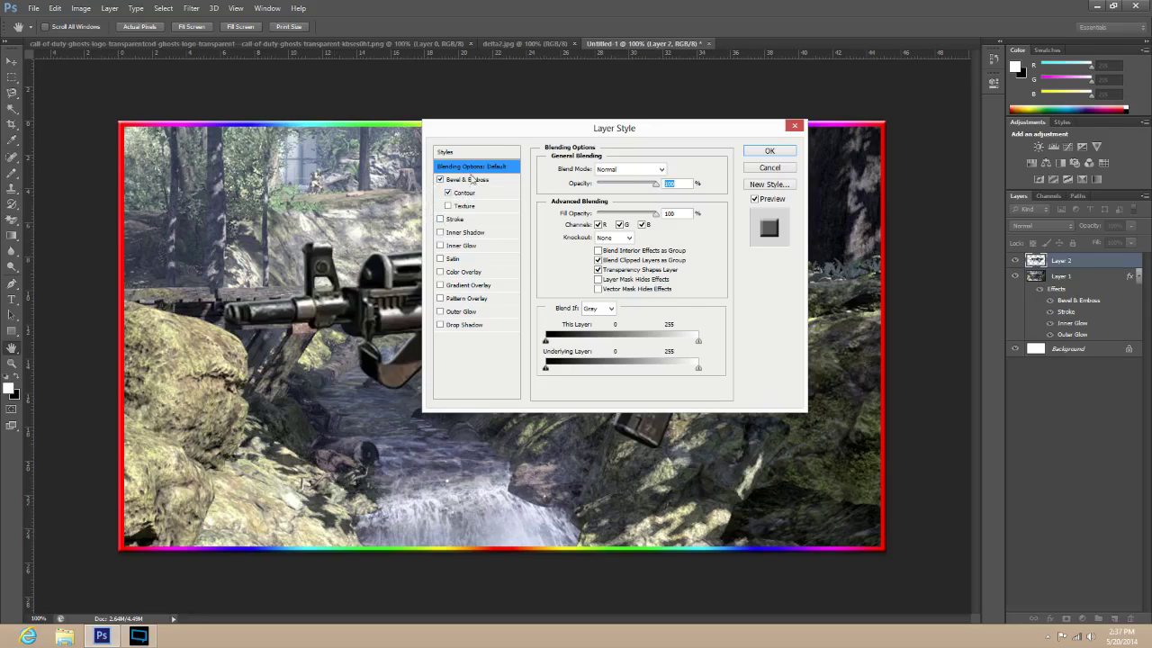
pyautogui.moveTo(516, 127); pyautogui.dragTo(710, 129)
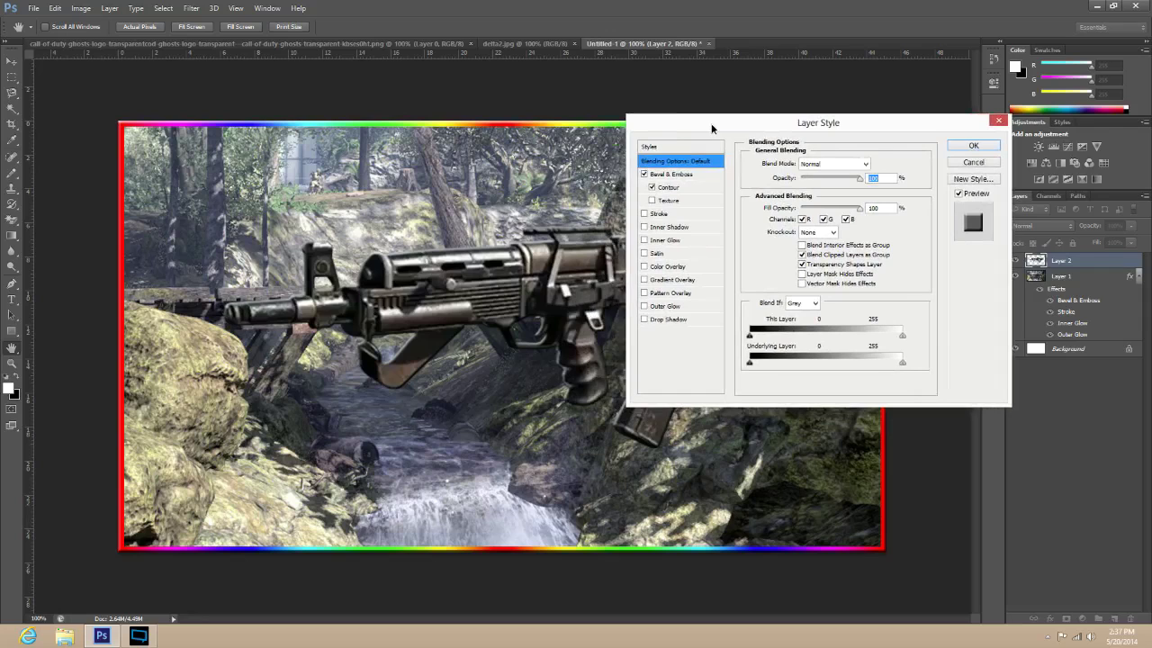
# Add a stroke to the rifle layer filled with the rainbow Spectrum gradient.
pyautogui.click(654, 214)
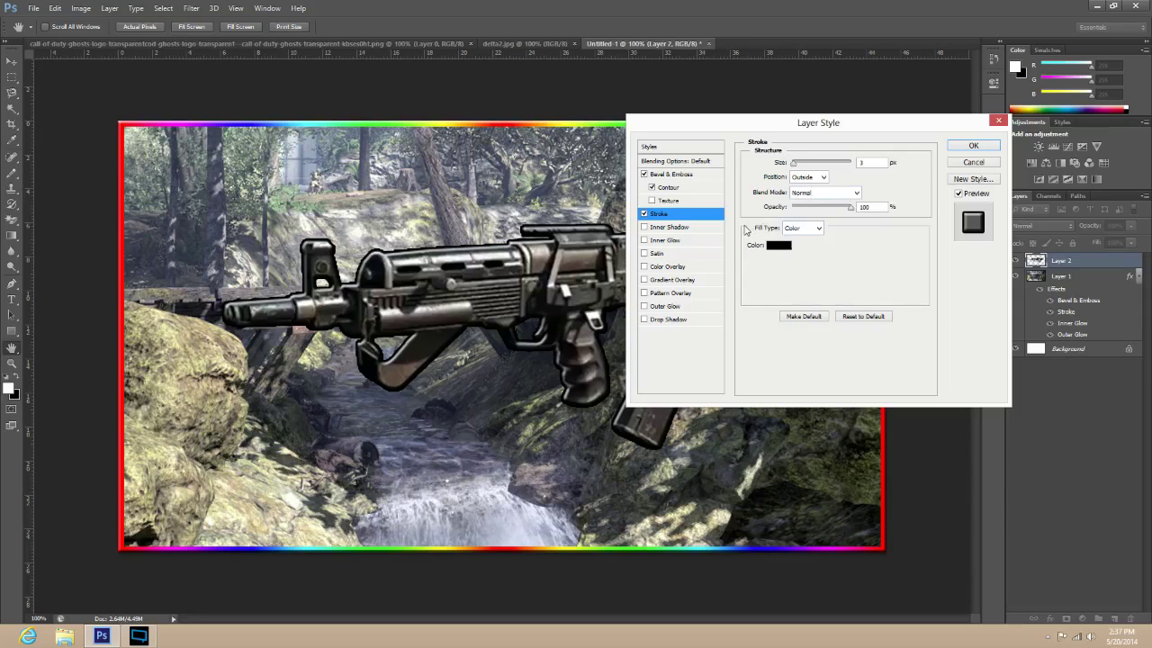
pyautogui.click(803, 228)
pyautogui.click(797, 243)
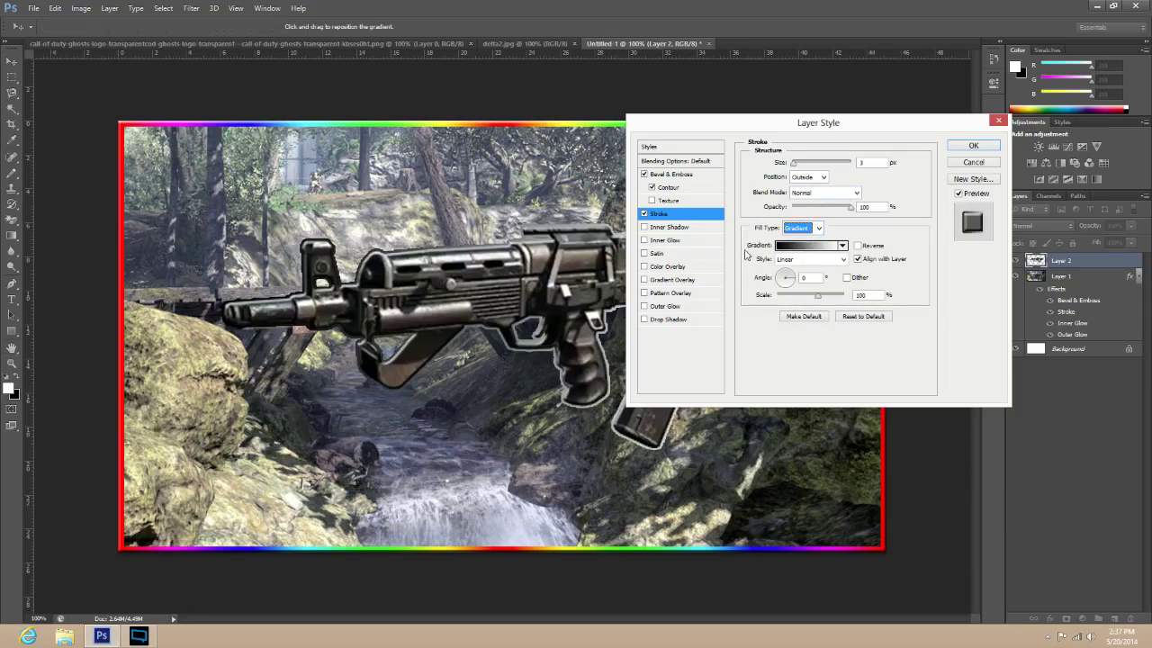
pyautogui.click(792, 248)
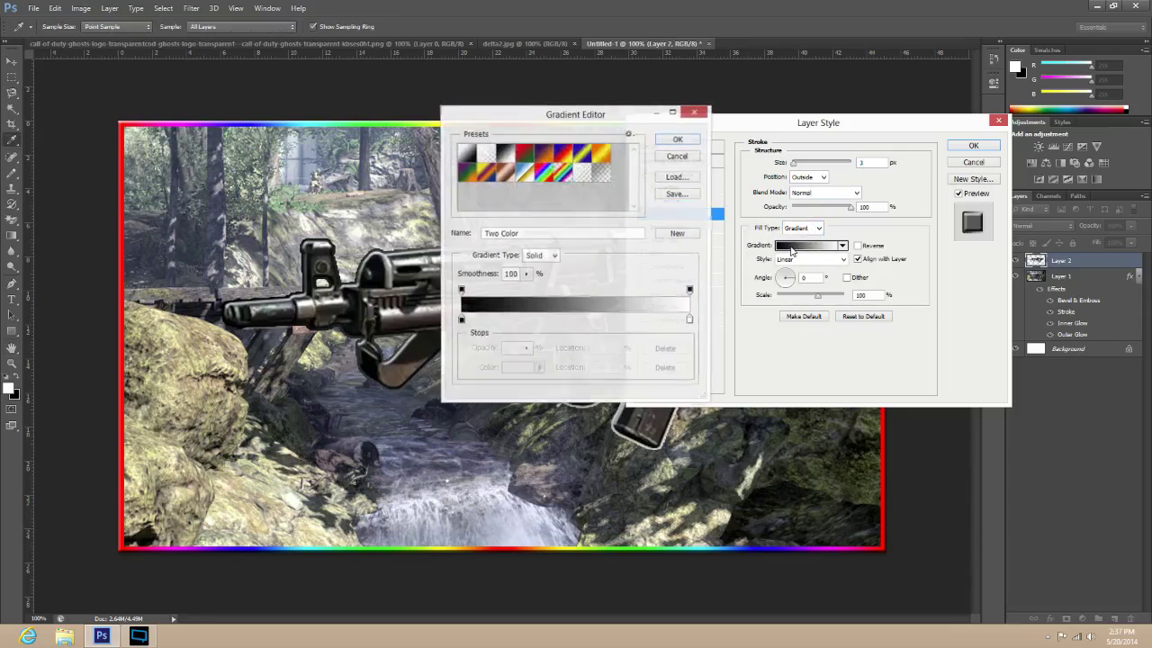
pyautogui.click(545, 175)
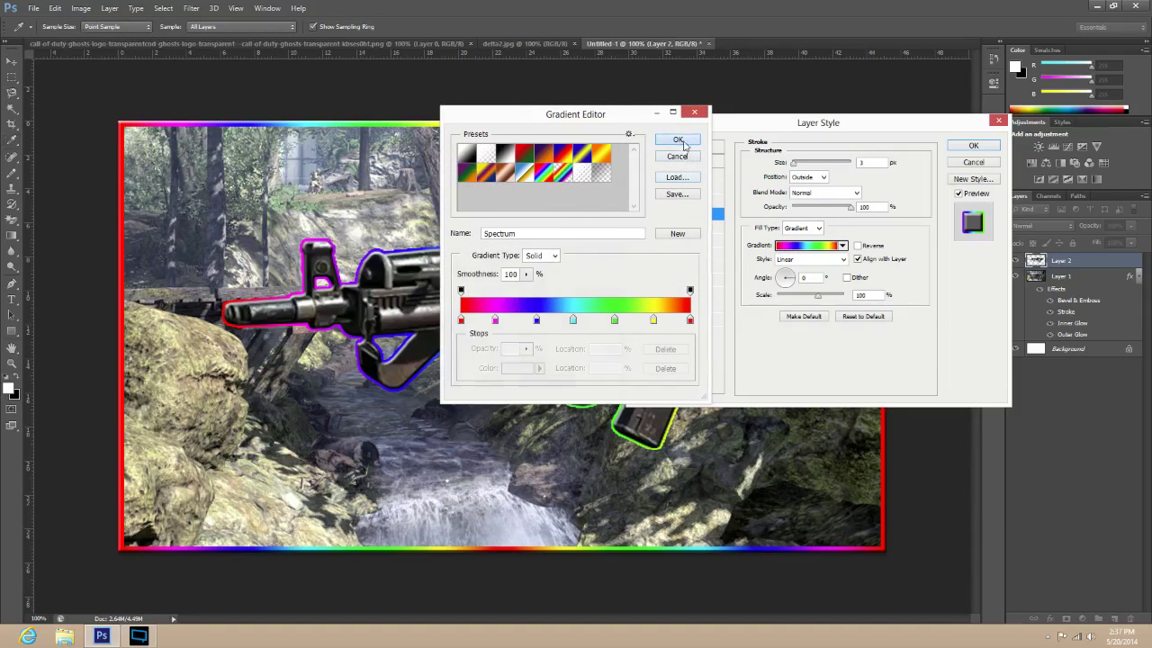
pyautogui.click(682, 144)
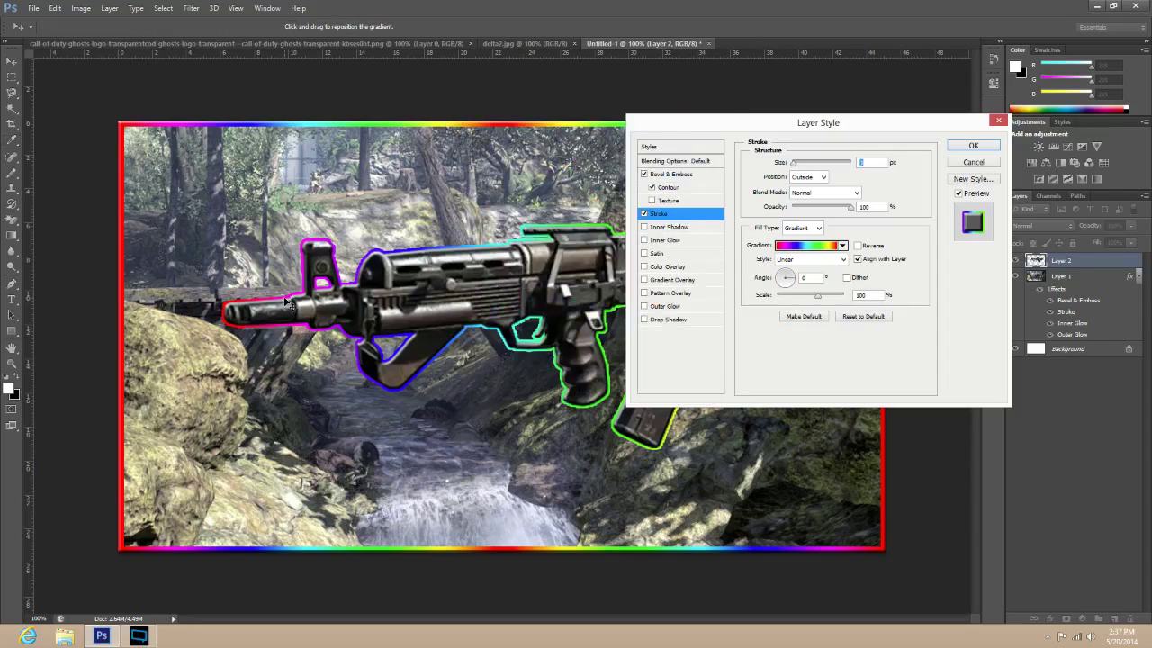
# Reverse the rifle stroke's gradient, give it the Reflected style and set the stroke size to 3 px.
pyautogui.moveTo(704, 122); pyautogui.dragTo(722, 139)
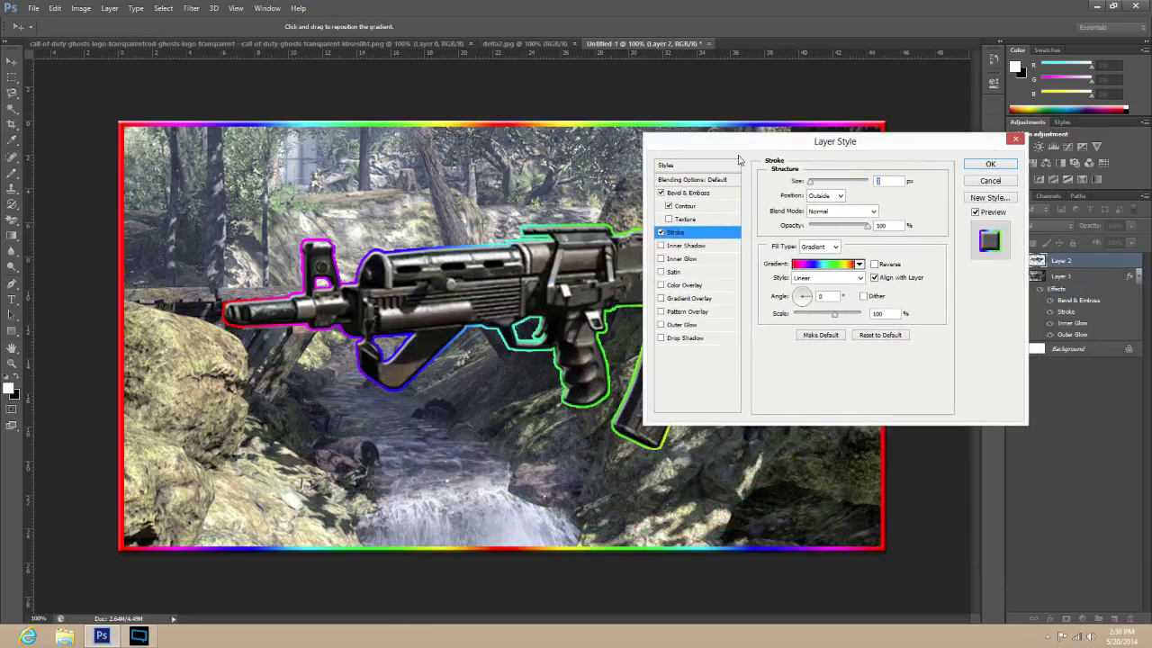
pyautogui.click(874, 264)
pyautogui.click(859, 277)
pyautogui.click(809, 323)
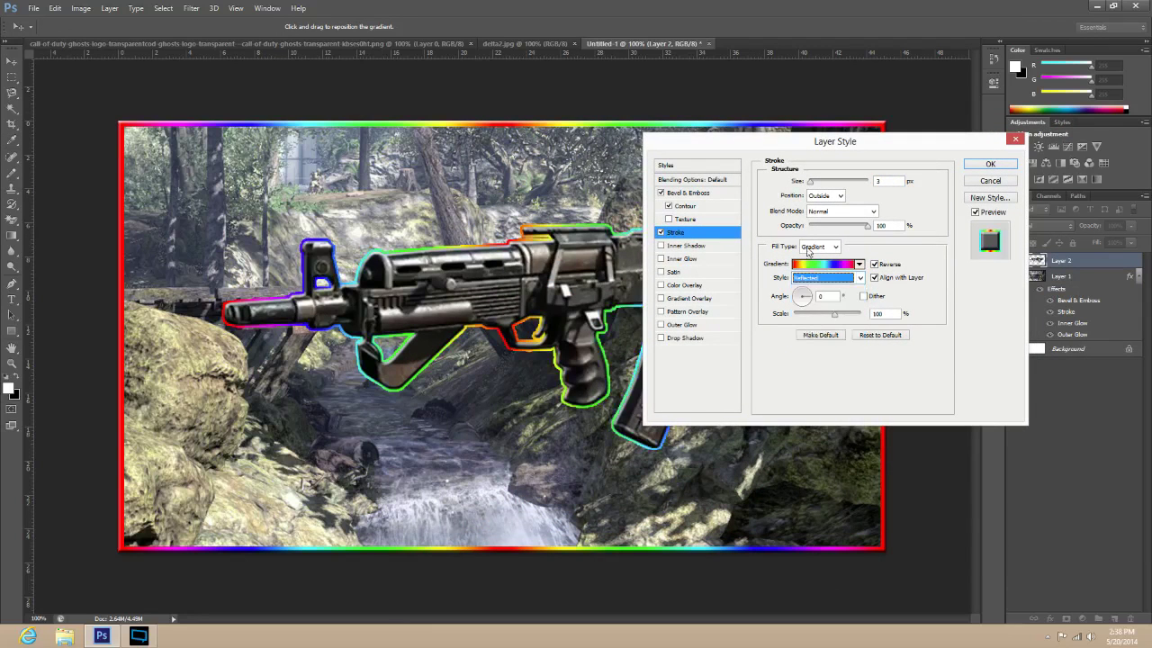
pyautogui.moveTo(787, 141); pyautogui.dragTo(860, 164)
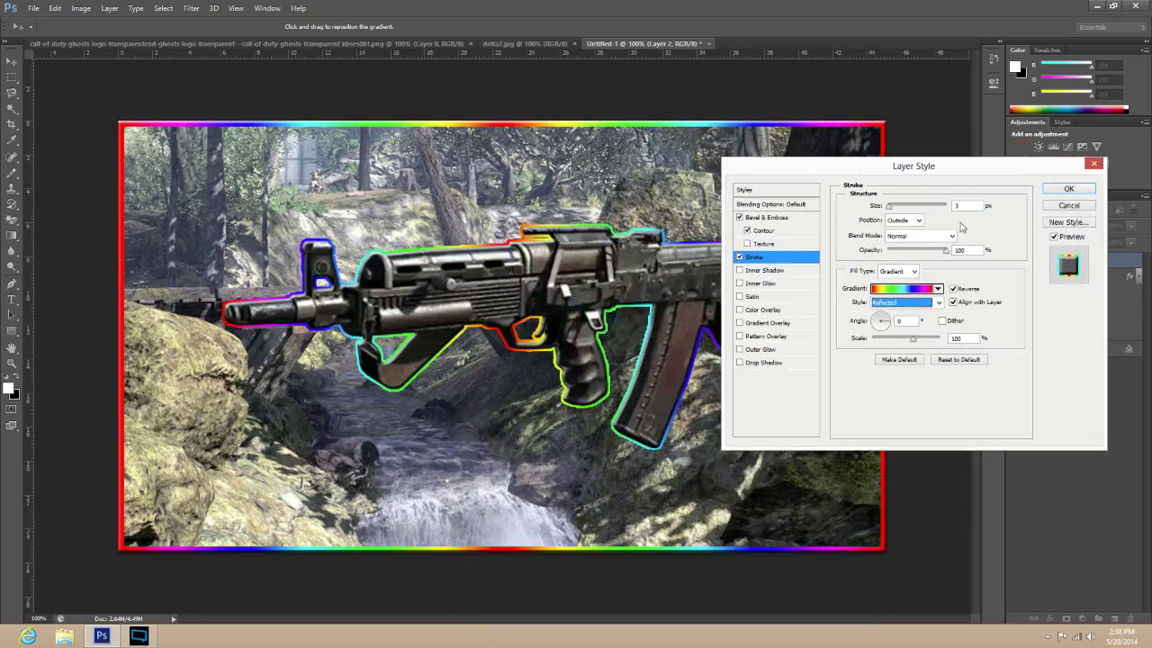
pyautogui.click(957, 206)
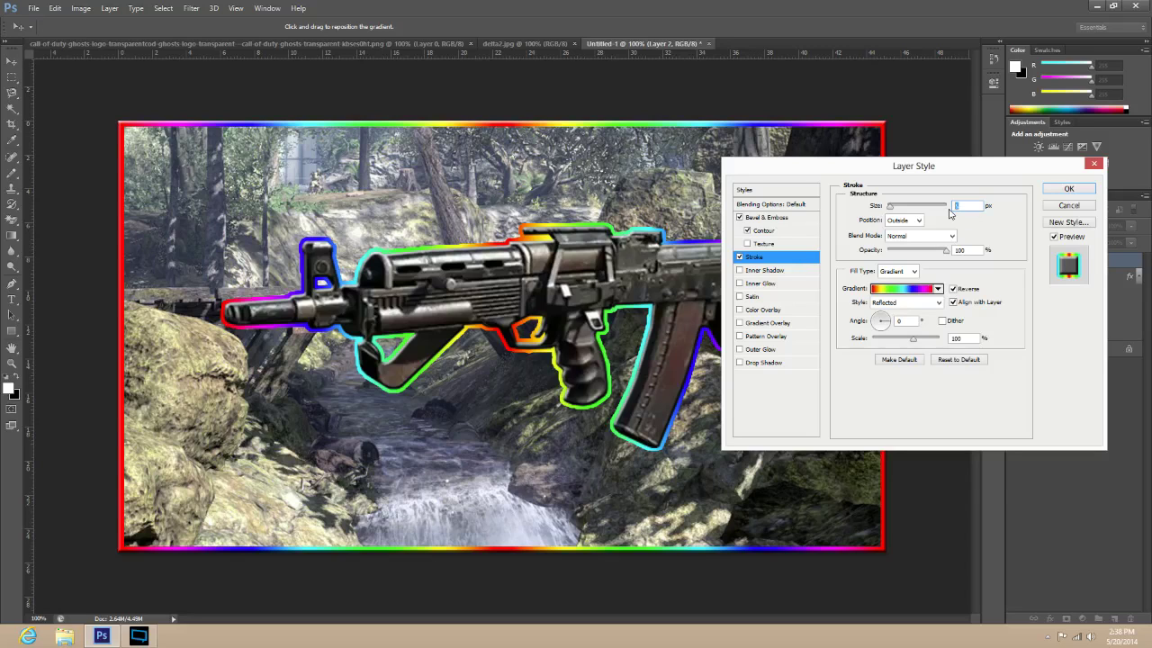
pyautogui.write('3')
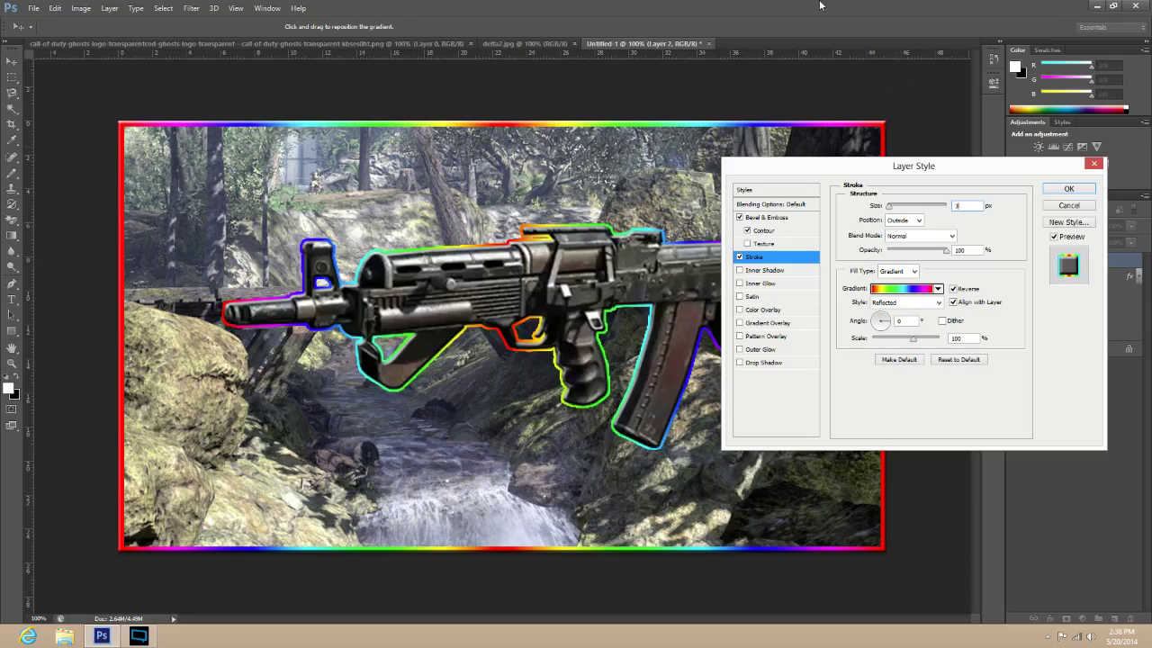
# Add an Inner Glow effect to the rifle layer and make its colour white (ffffff).
pyautogui.click(763, 283)
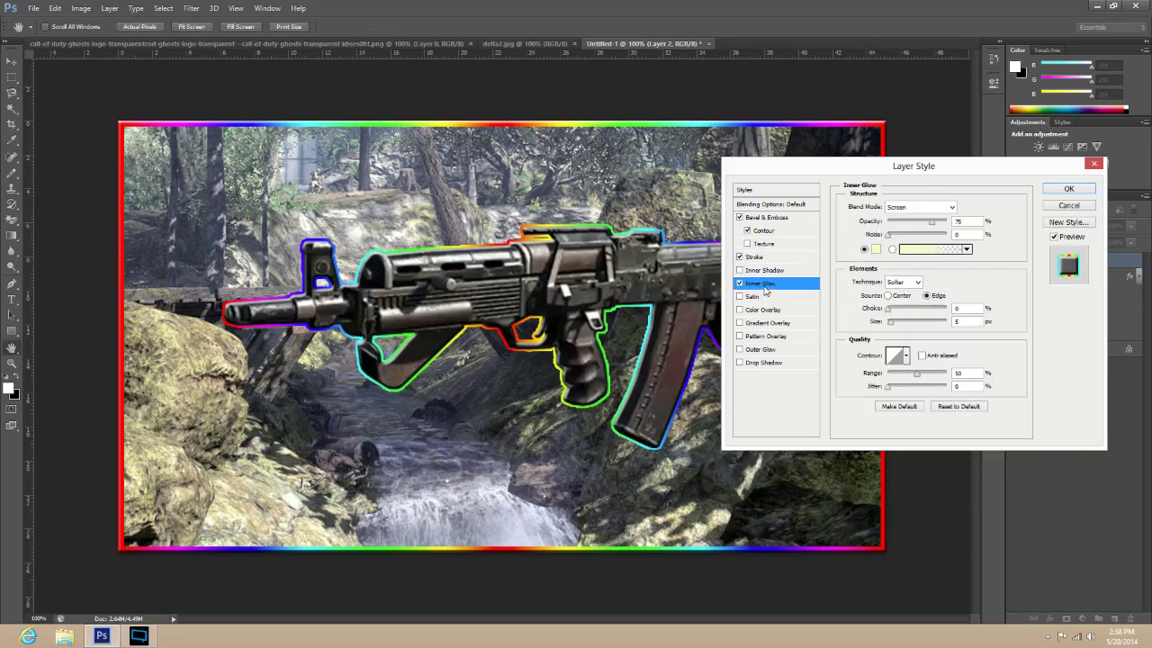
pyautogui.click(875, 250)
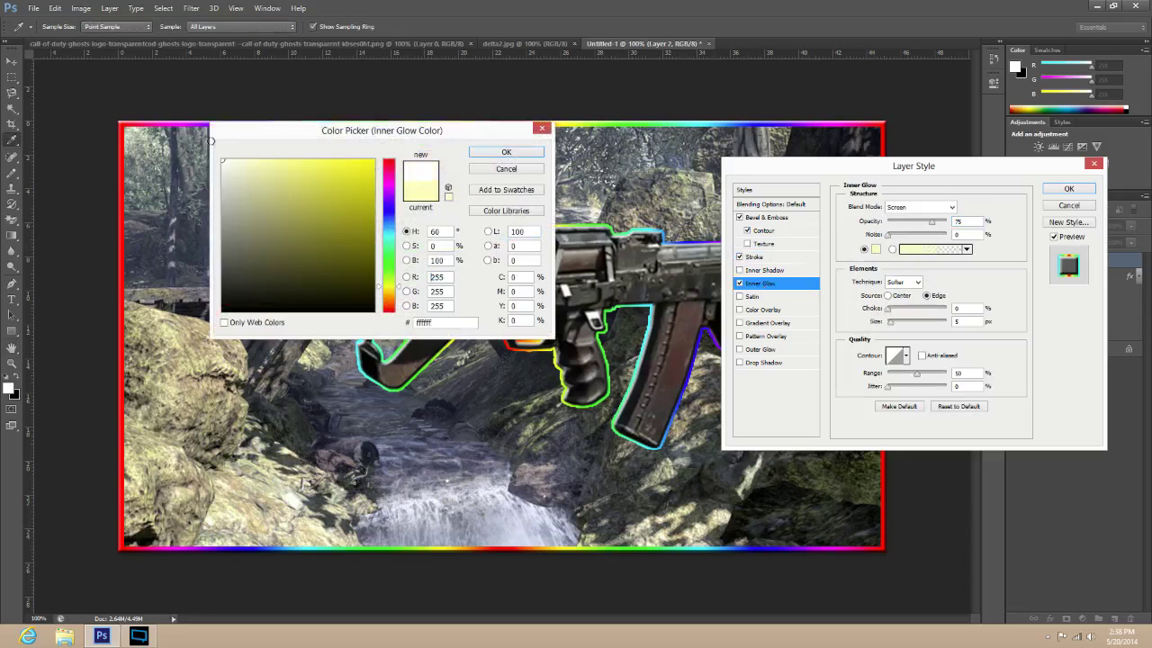
pyautogui.click(506, 152)
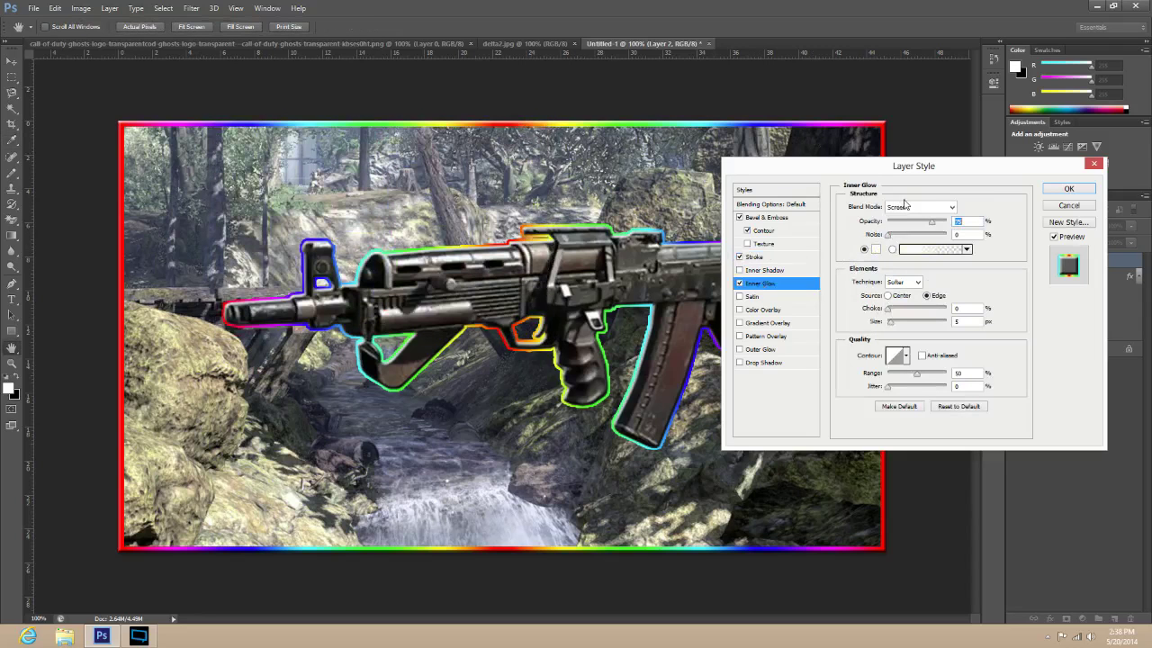
# Set the rifle layer's inner glow to Normal blend mode, 35% opacity and 11 px size.
pyautogui.click(909, 206)
pyautogui.click(919, 220)
pyautogui.click(957, 221)
pyautogui.write('35')
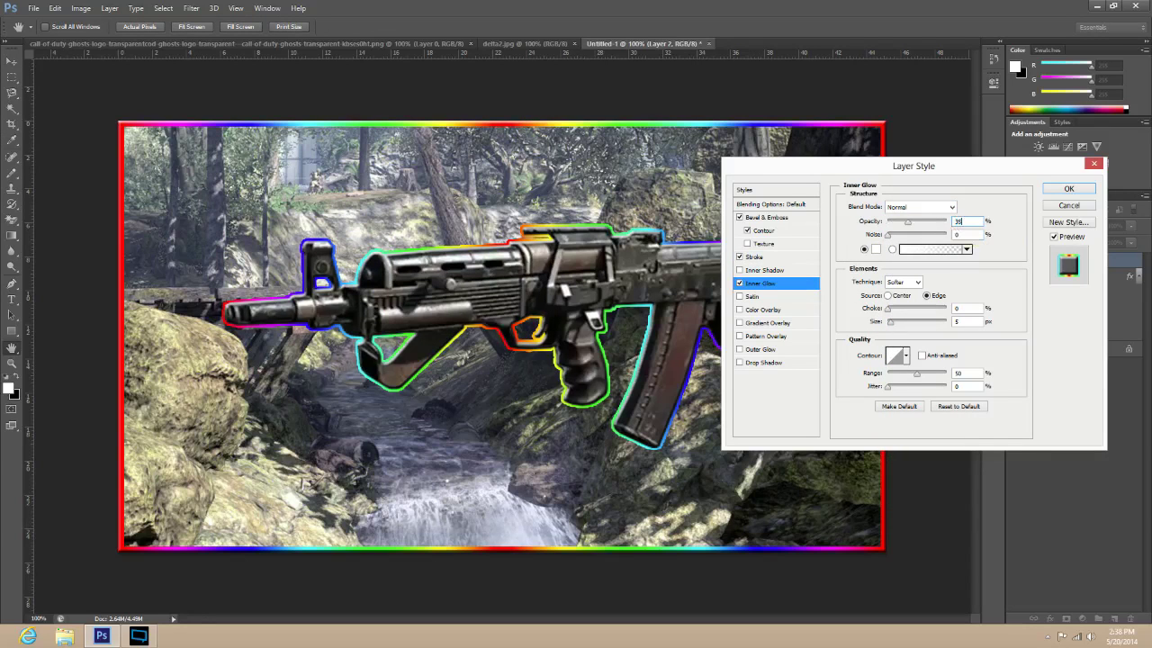
pyautogui.click(961, 321)
pyautogui.write('11')
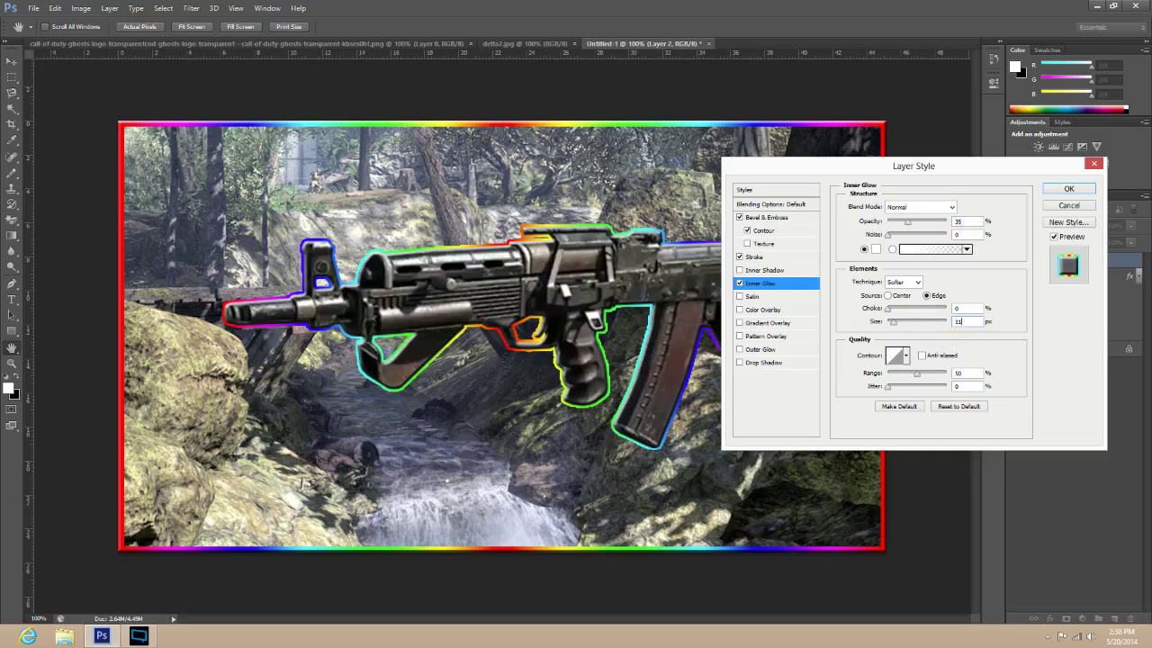
# Add an Outer Glow effect to the rifle layer and make its colour white.
pyautogui.moveTo(868, 166); pyautogui.dragTo(796, 132)
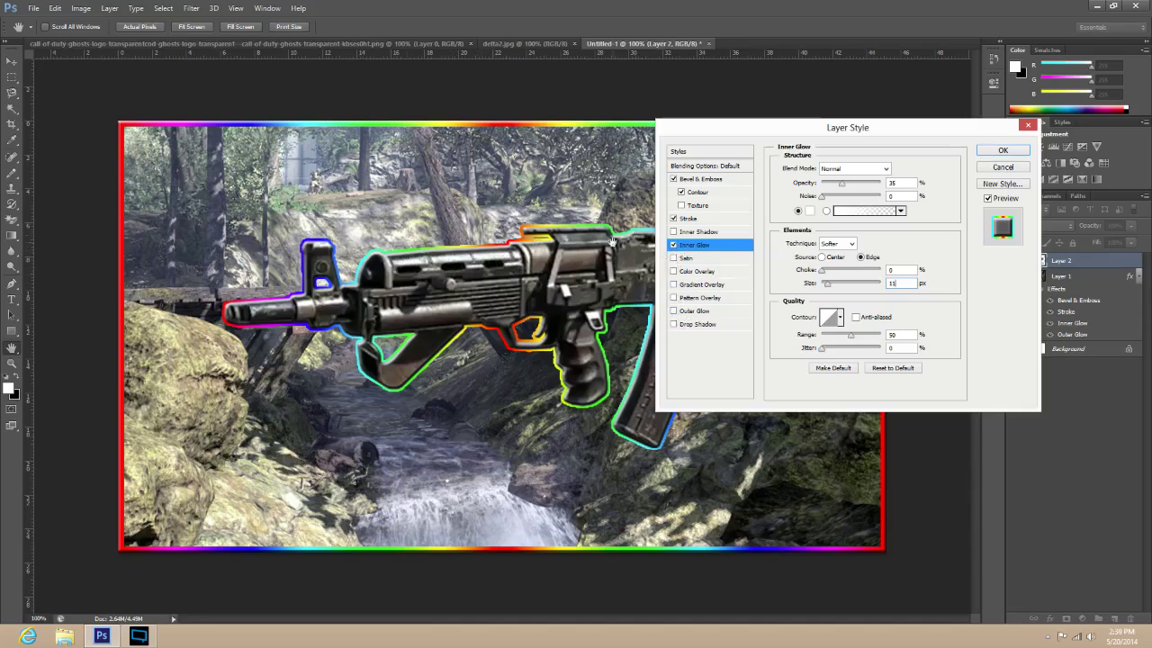
pyautogui.click(686, 311)
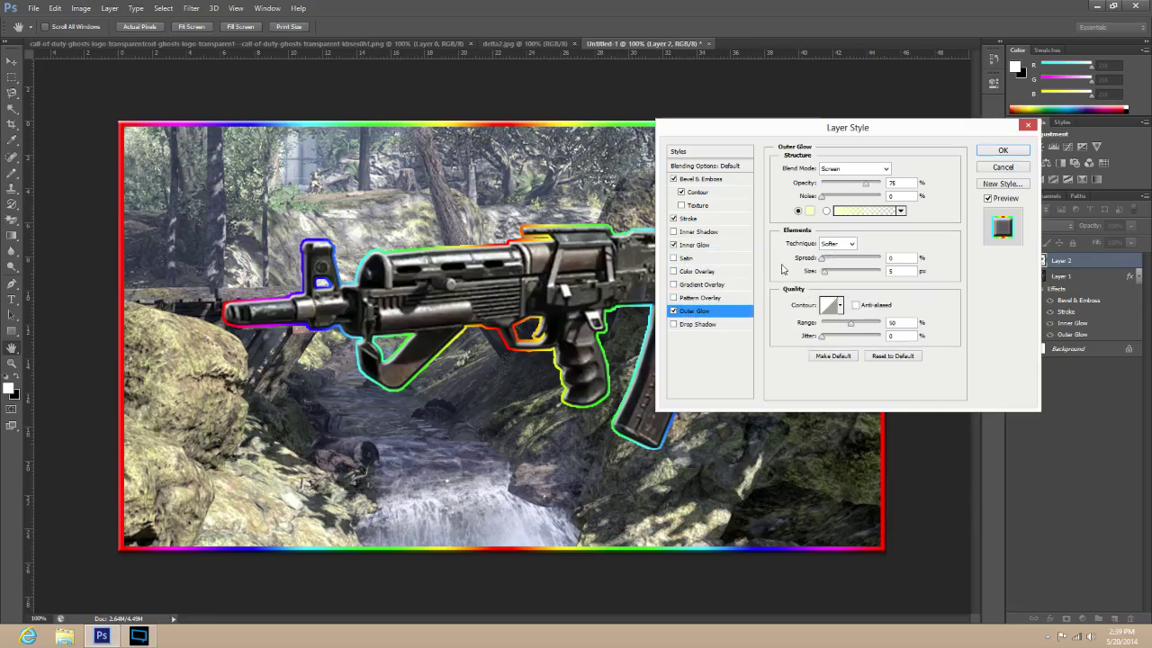
pyautogui.click(808, 212)
pyautogui.moveTo(227, 185); pyautogui.dragTo(221, 160)
pyautogui.click(504, 151)
# Set the rifle layer's outer glow to Normal blend mode, 35% opacity and 11 px size.
pyautogui.click(850, 169)
pyautogui.click(829, 181)
pyautogui.press('Tab')
pyautogui.write('35')
pyautogui.doubleClick(902, 270)
pyautogui.write('11')
# Add a Drop Shadow to the rifle layer with Normal blend mode, 100% opacity, 20 px distance and 10 px size, and apply the layer style.
pyautogui.click(711, 325)
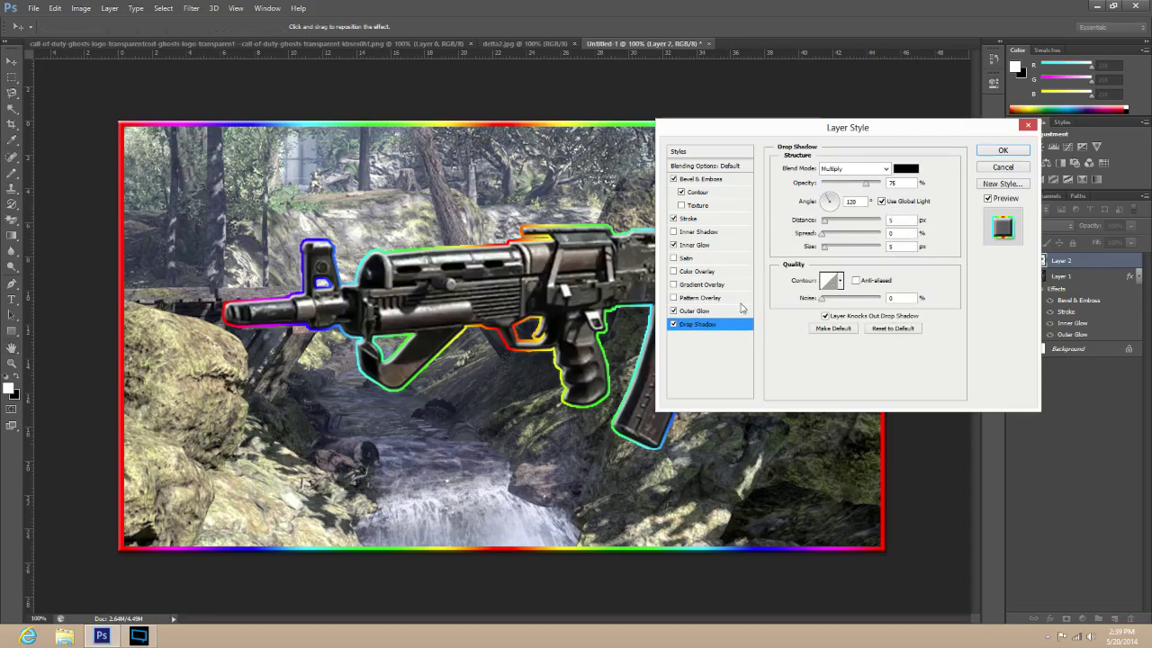
pyautogui.click(857, 171)
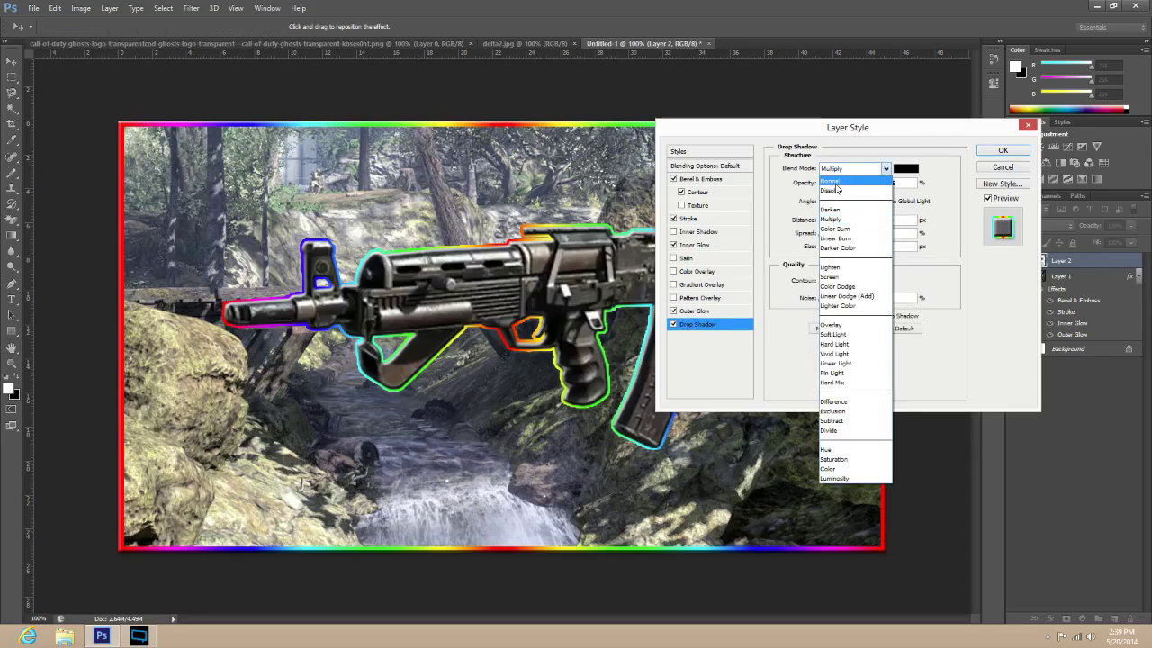
pyautogui.click(832, 182)
pyautogui.press('Tab')
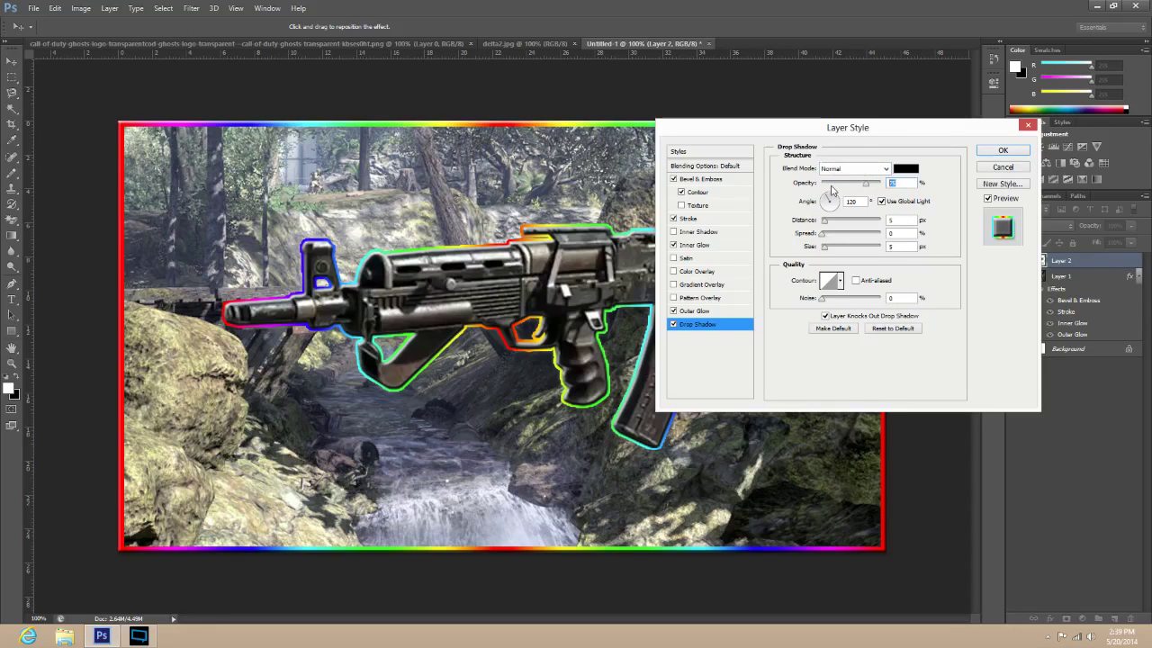
pyautogui.write('100')
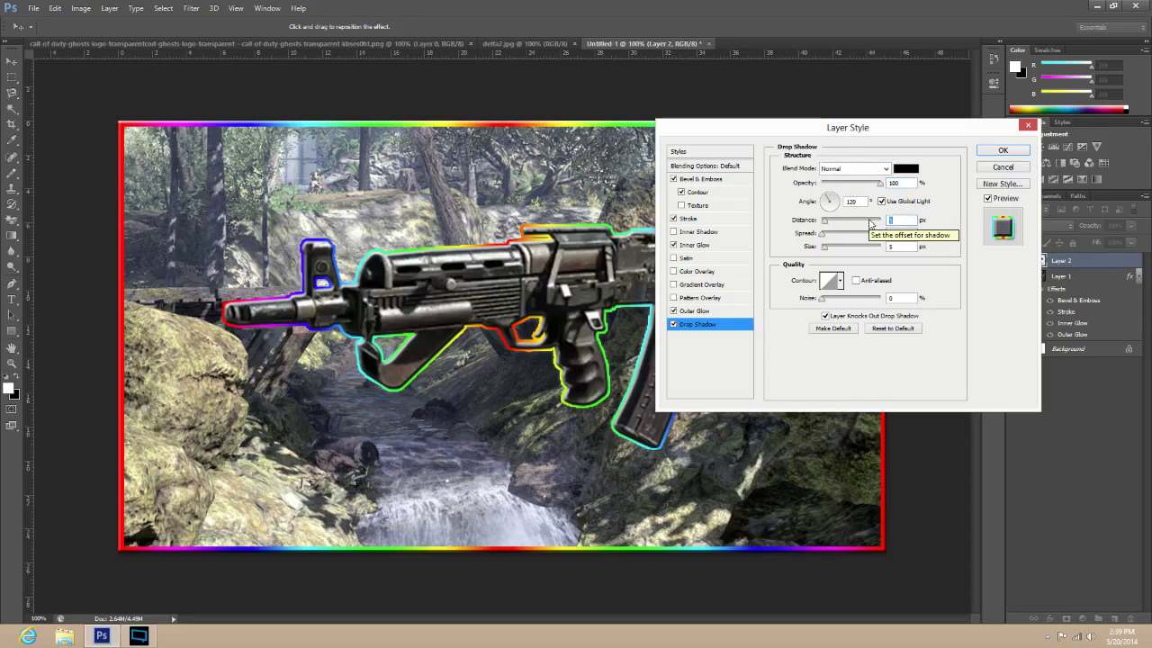
pyautogui.write('20')
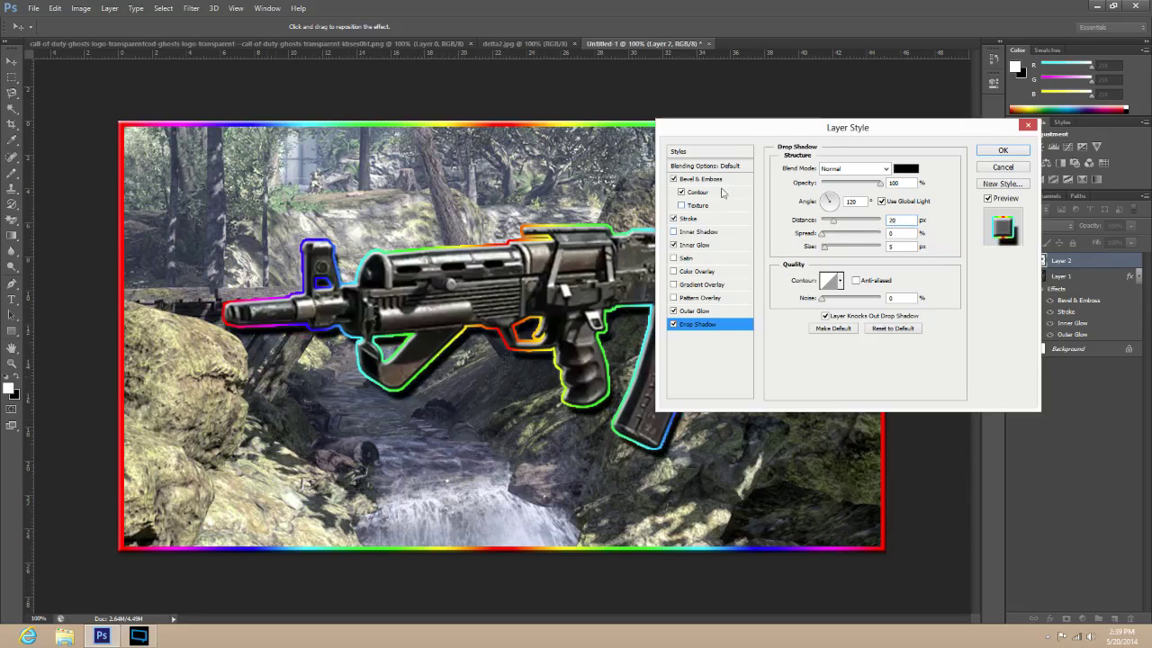
pyautogui.moveTo(730, 138); pyautogui.dragTo(610, 132)
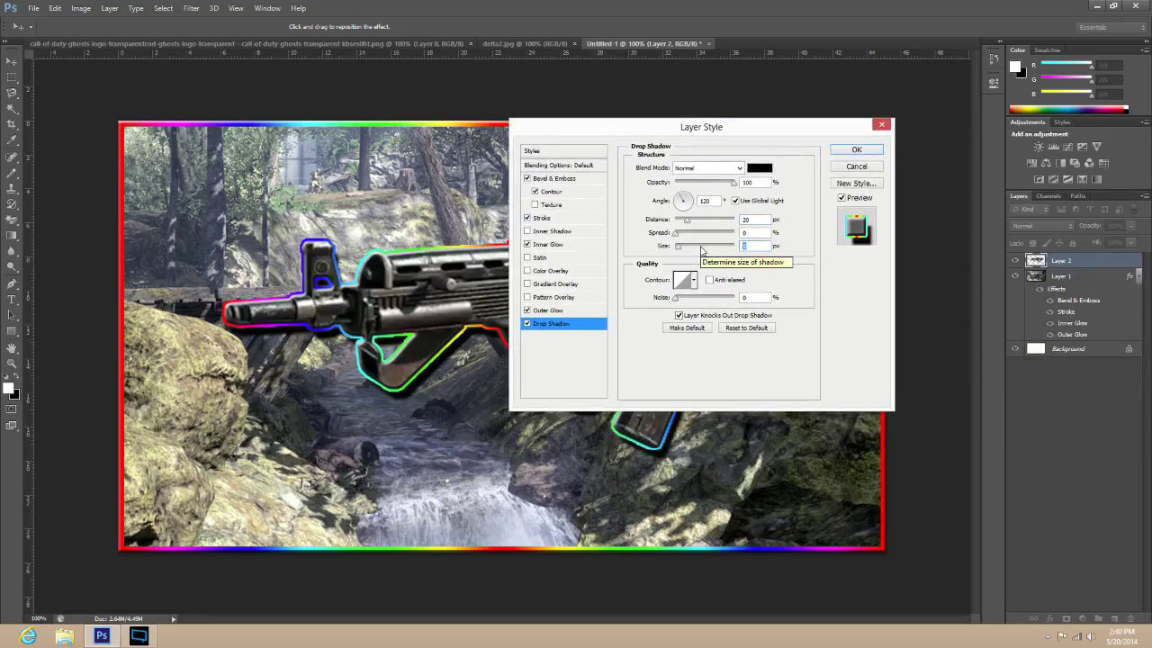
pyautogui.write('10')
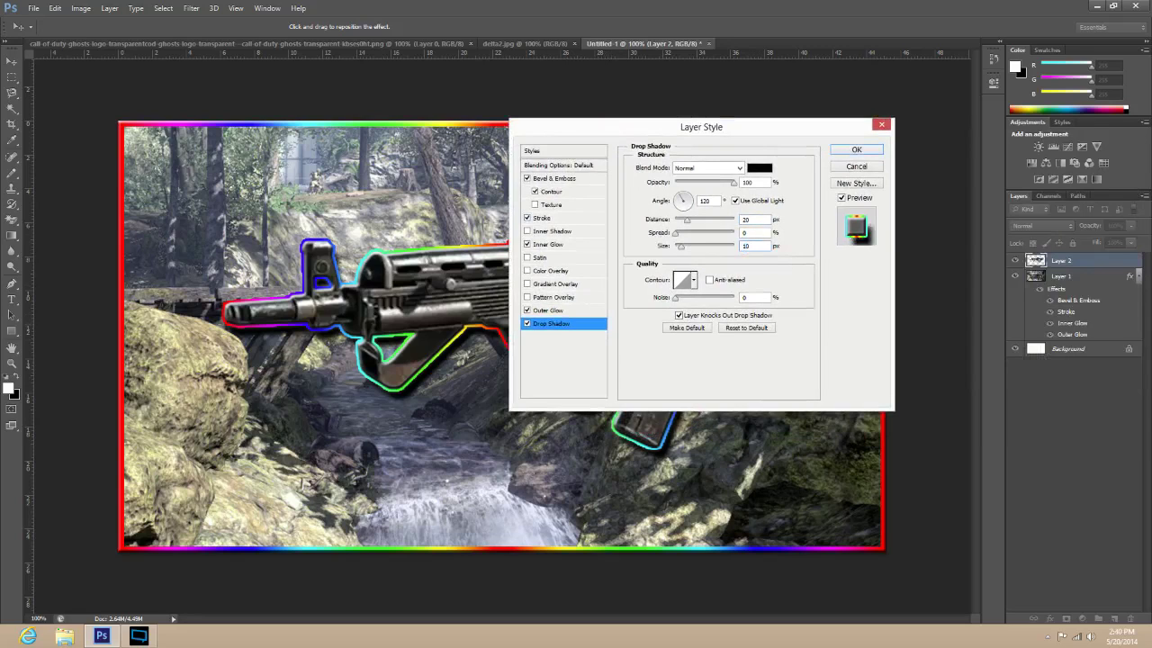
pyautogui.moveTo(660, 128); pyautogui.dragTo(775, 129)
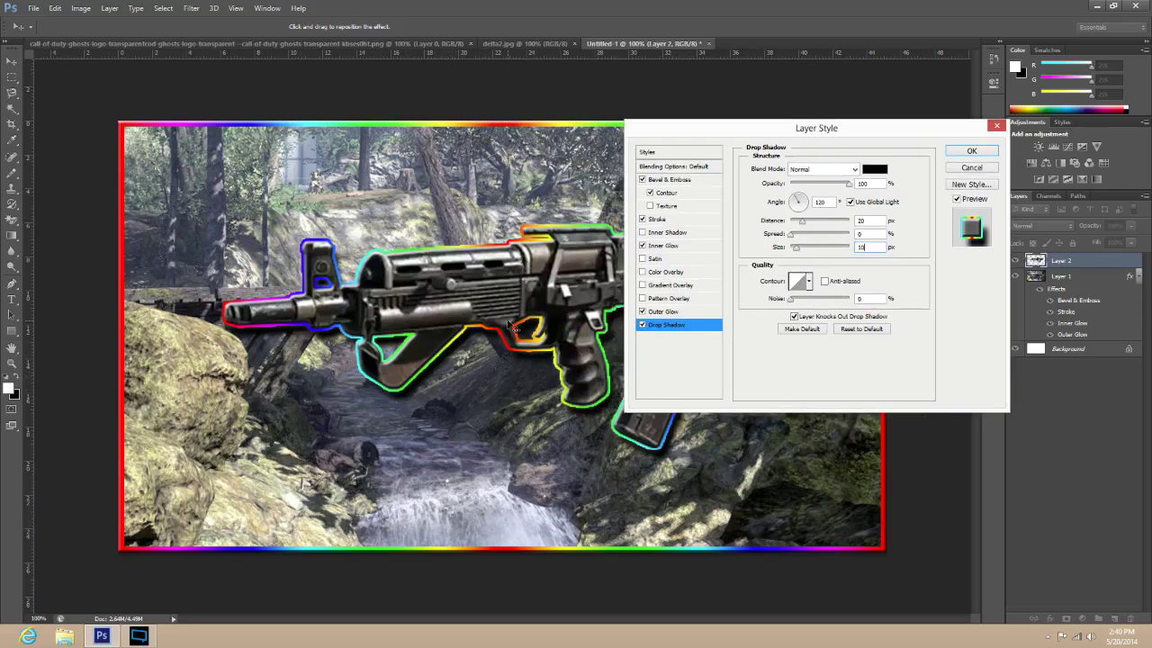
pyautogui.click(972, 151)
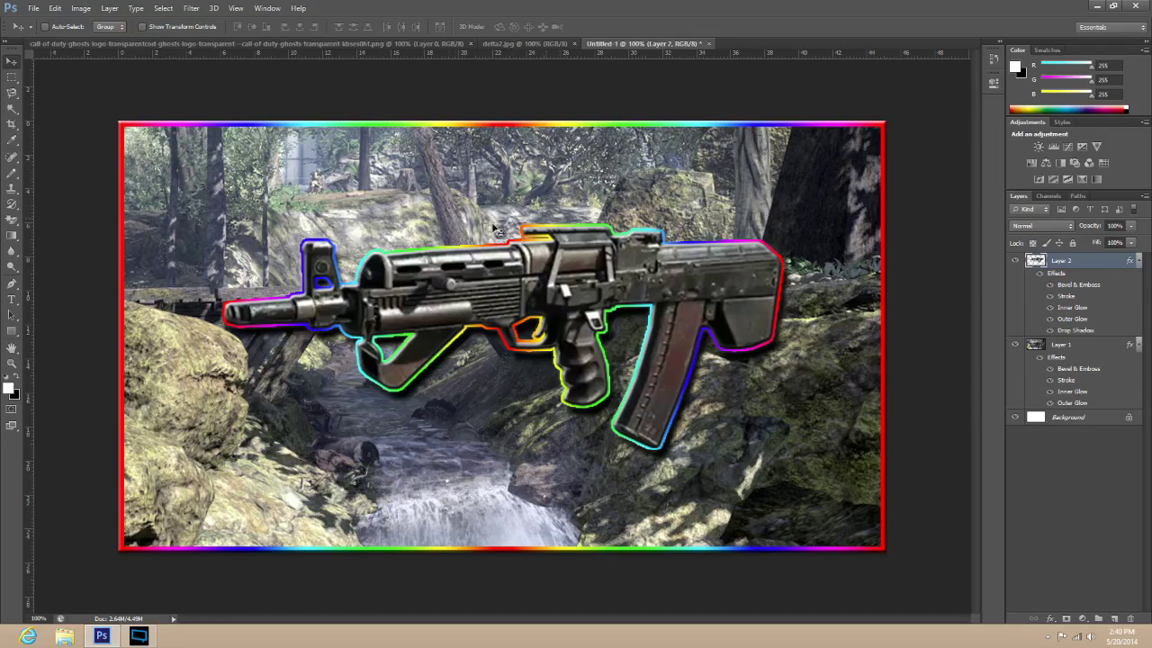
# Copy the Call of Duty: Ghosts skull logo from its own document into the lower-left corner of the thumbnail.
pyautogui.click(499, 45)
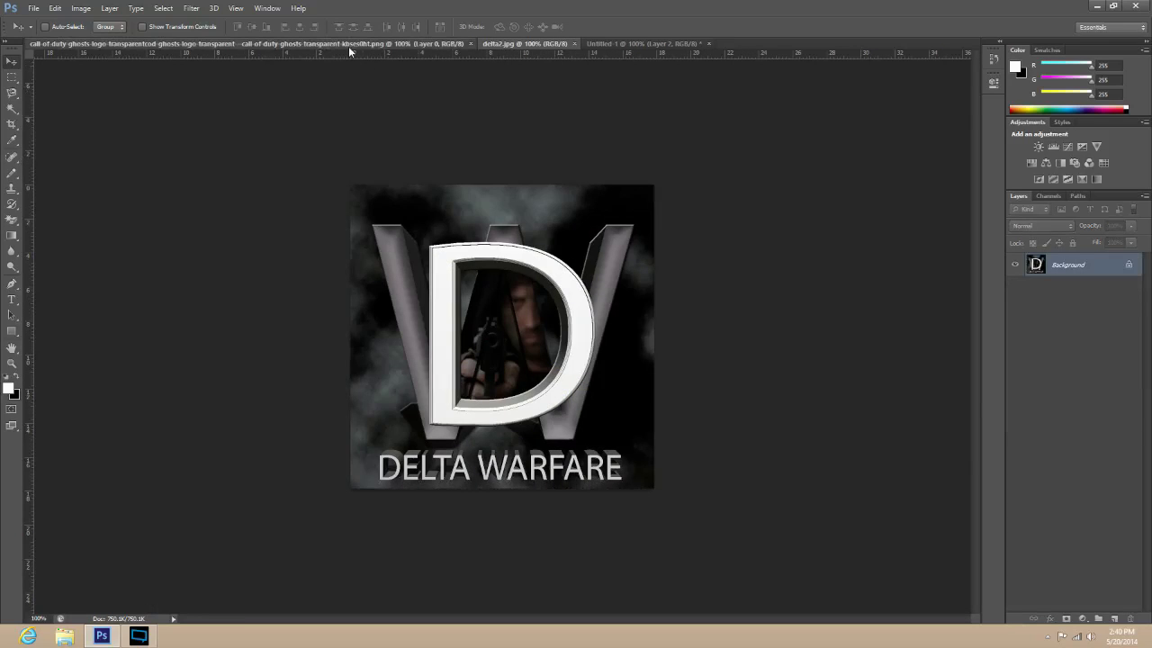
pyautogui.click(348, 46)
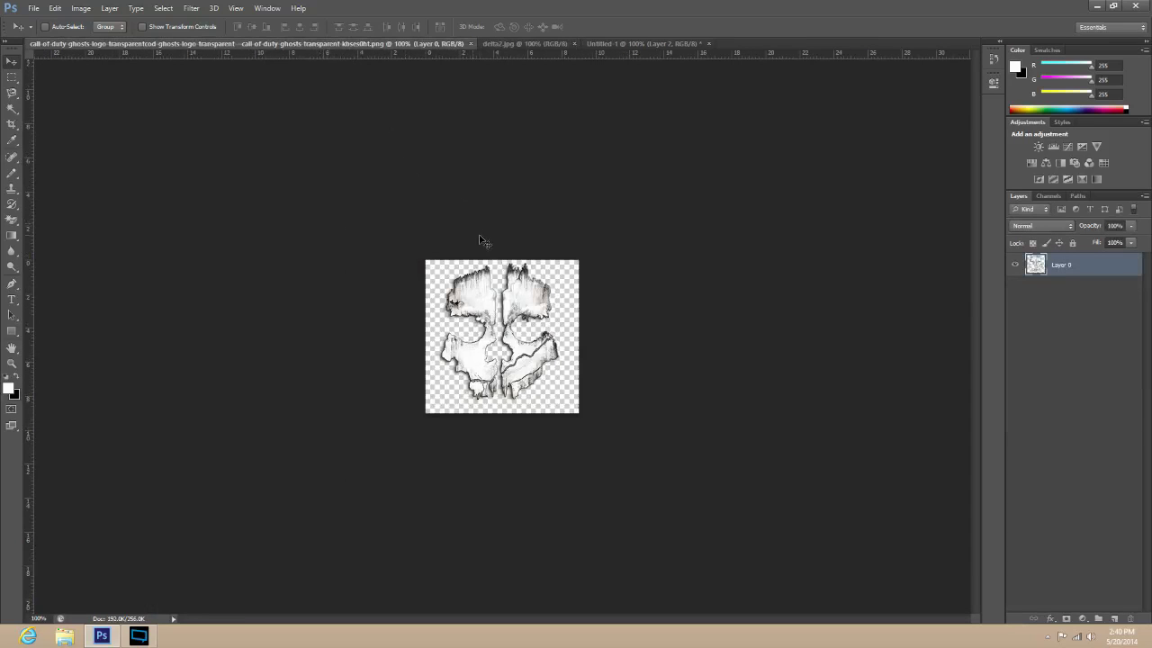
pyautogui.moveTo(509, 295); pyautogui.dragTo(197, 459)
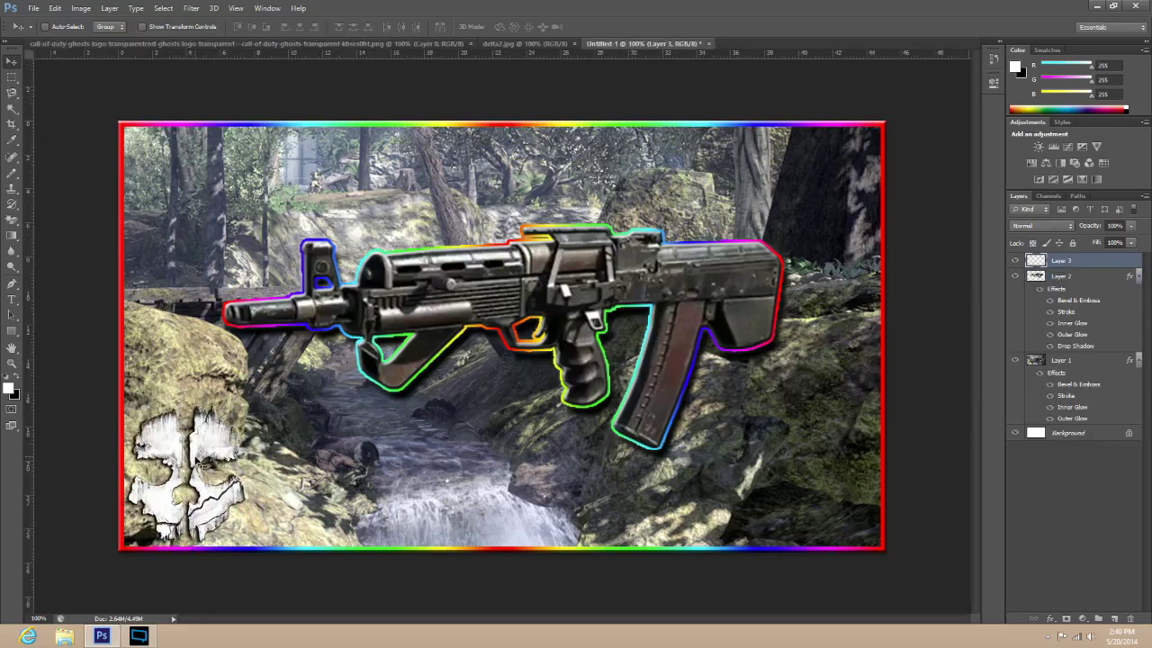
# Enable Bevel & Emboss with Contour in the skull logo layer's style.
pyautogui.click(109, 8)
pyautogui.click(254, 73)
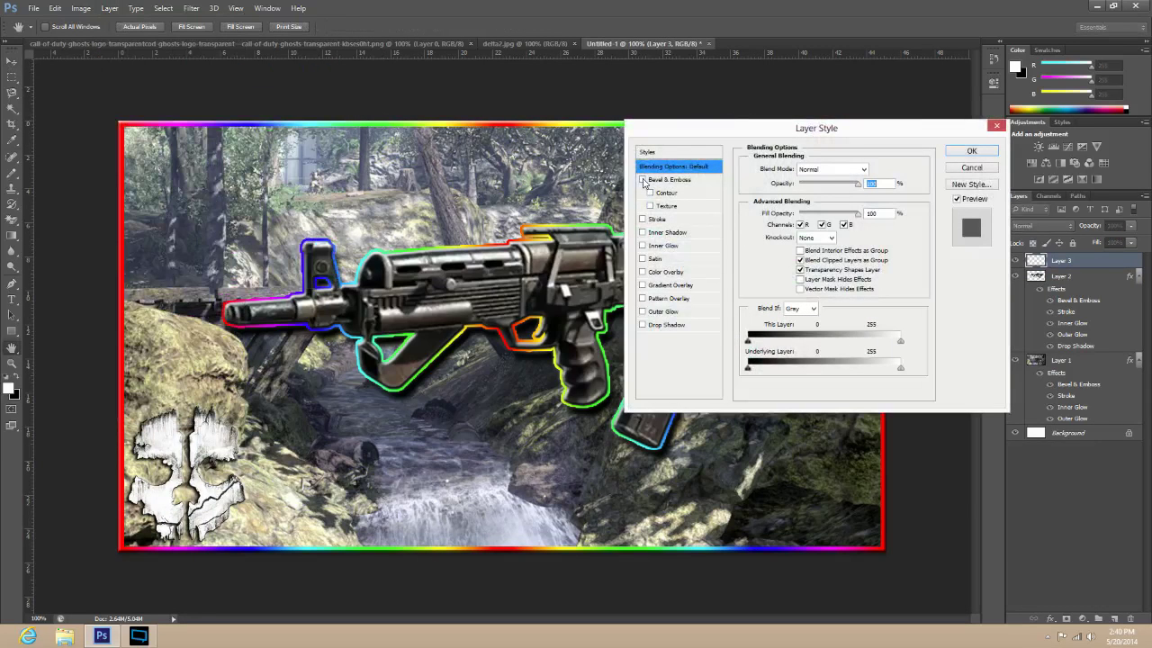
pyautogui.click(642, 180)
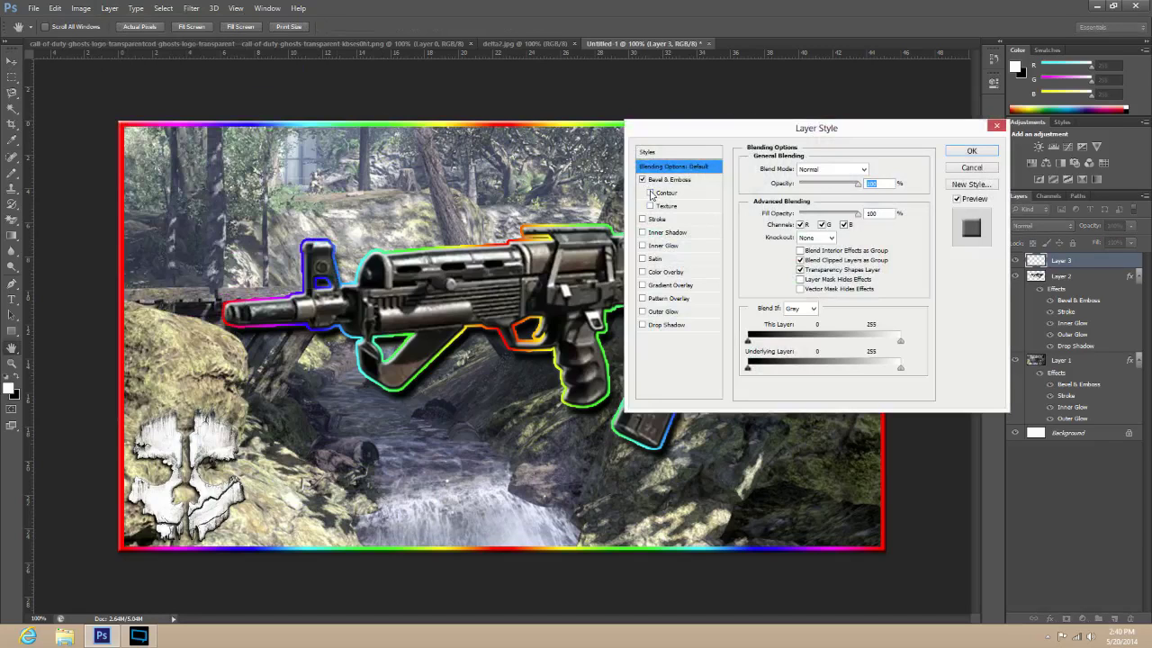
pyautogui.click(651, 194)
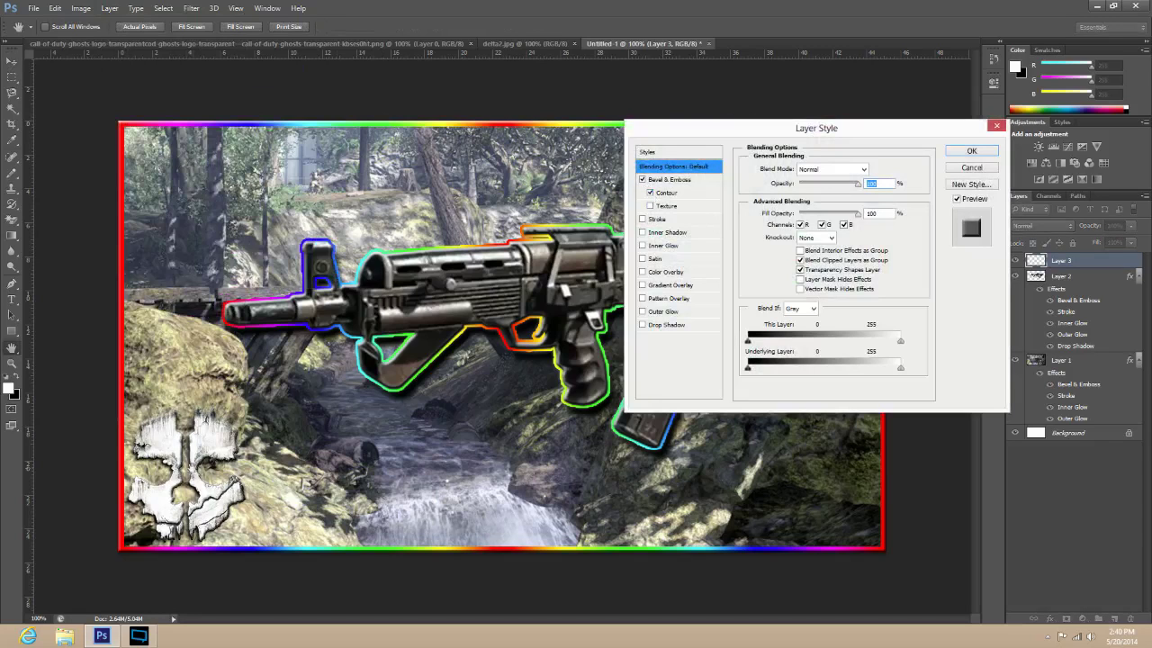
# Add an Inner Glow effect to the skull logo layer and make its colour white (ffffff).
pyautogui.click(663, 245)
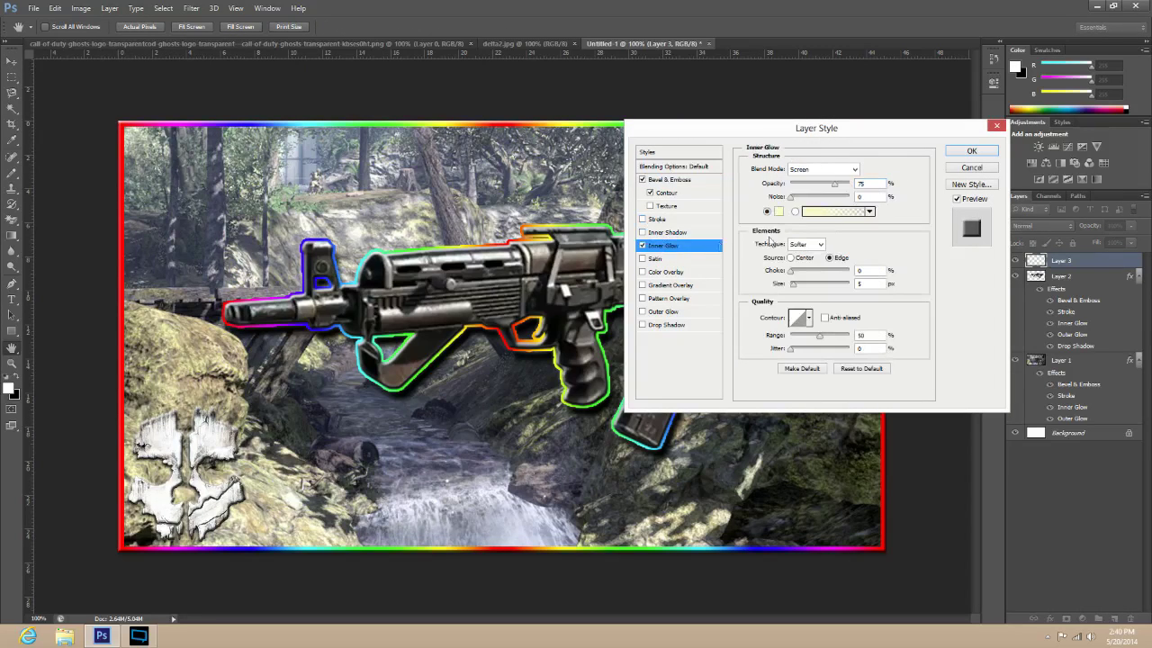
pyautogui.click(779, 211)
pyautogui.moveTo(341, 196); pyautogui.dragTo(210, 149)
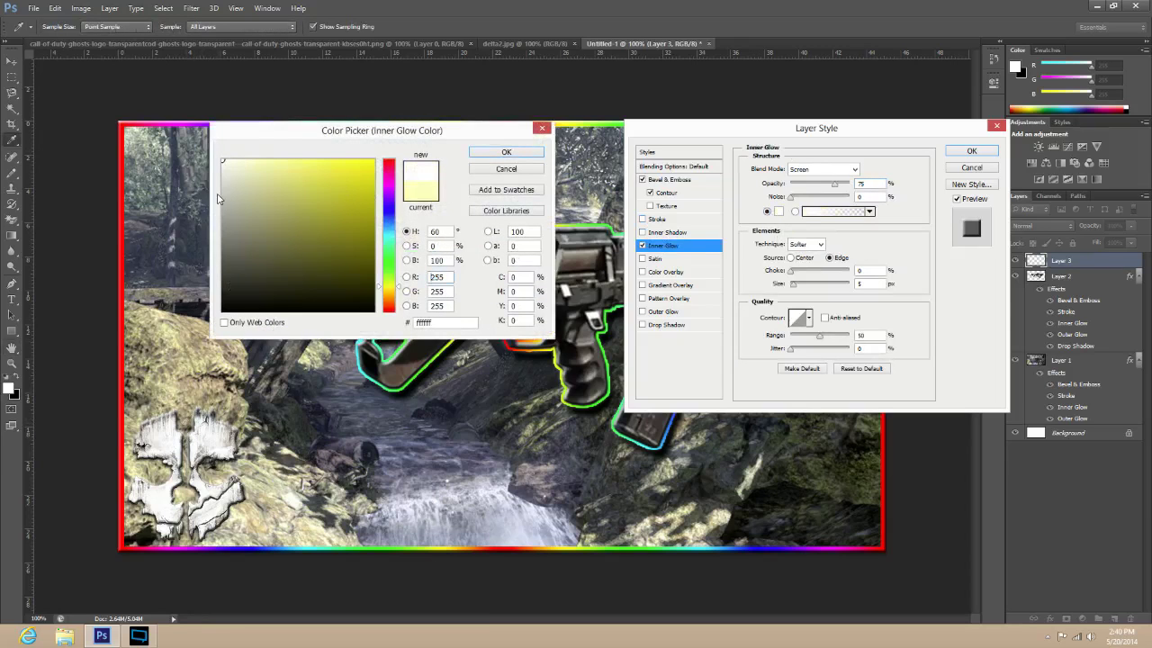
pyautogui.click(506, 152)
# Set the skull logo's inner glow to Normal blend mode, 35% opacity and 11 px size.
pyautogui.click(823, 170)
pyautogui.click(815, 169)
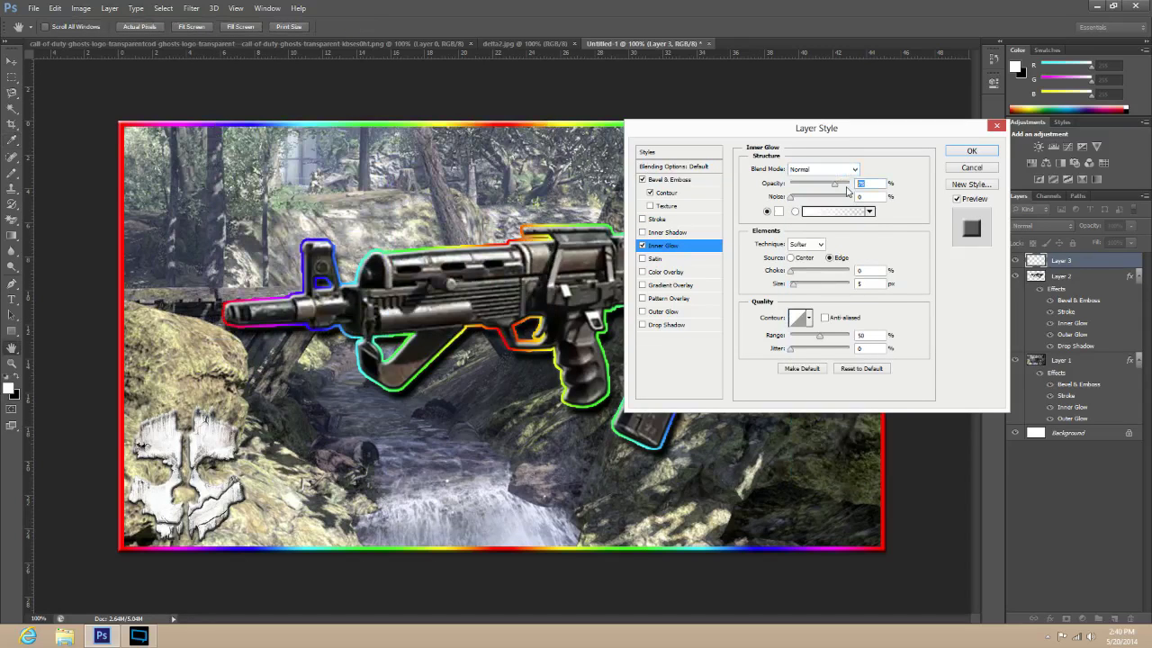
pyautogui.write('35')
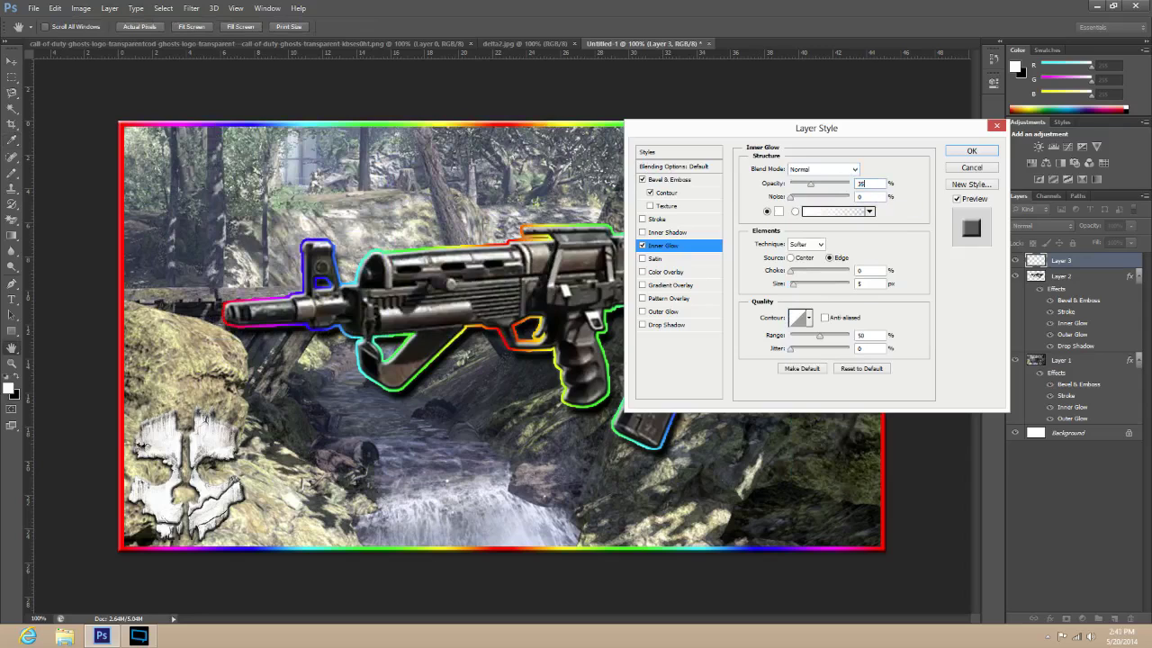
pyautogui.click(862, 283)
pyautogui.write('11')
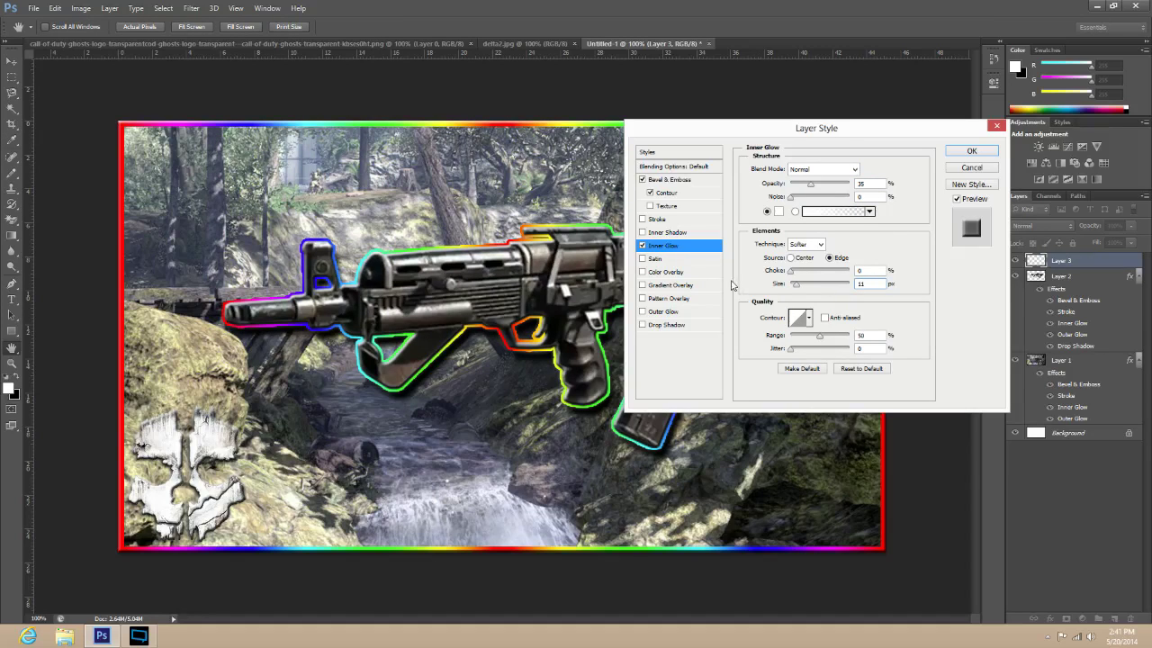
# Add an Outer Glow effect to the skull logo layer and make its colour white (ffffff).
pyautogui.click(660, 313)
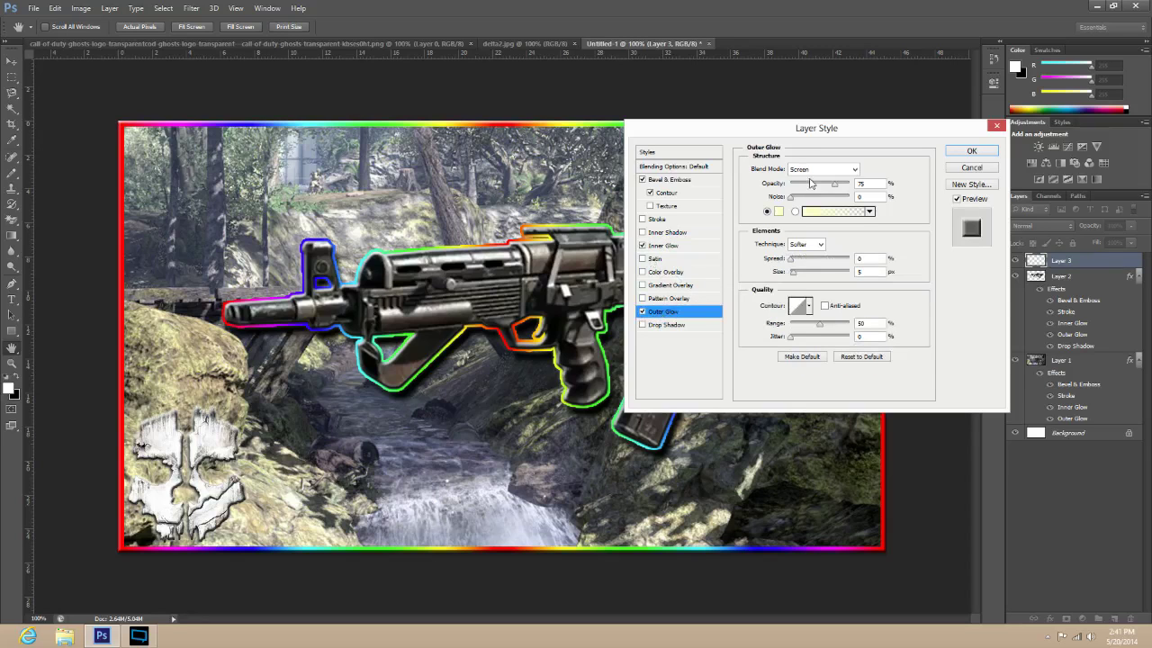
pyautogui.click(778, 212)
pyautogui.click(226, 162)
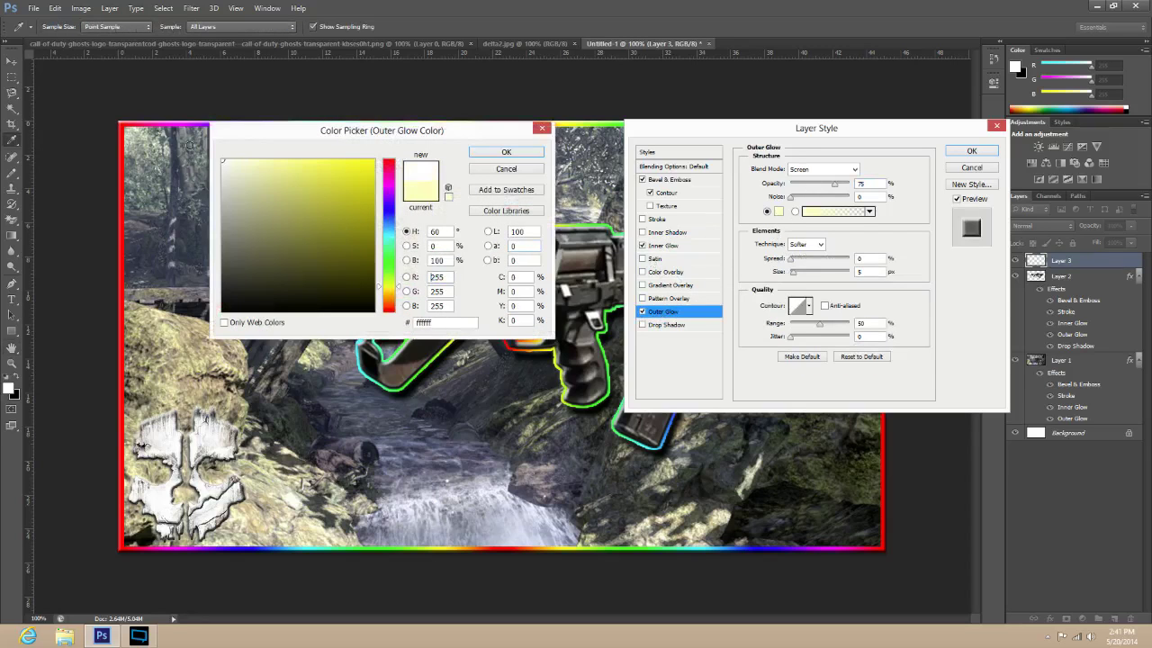
pyautogui.click(529, 155)
# Set the skull logo's outer glow to 35% opacity, 11 px size and Normal blend mode.
pyautogui.click(823, 169)
pyautogui.click(808, 182)
pyautogui.click(861, 184)
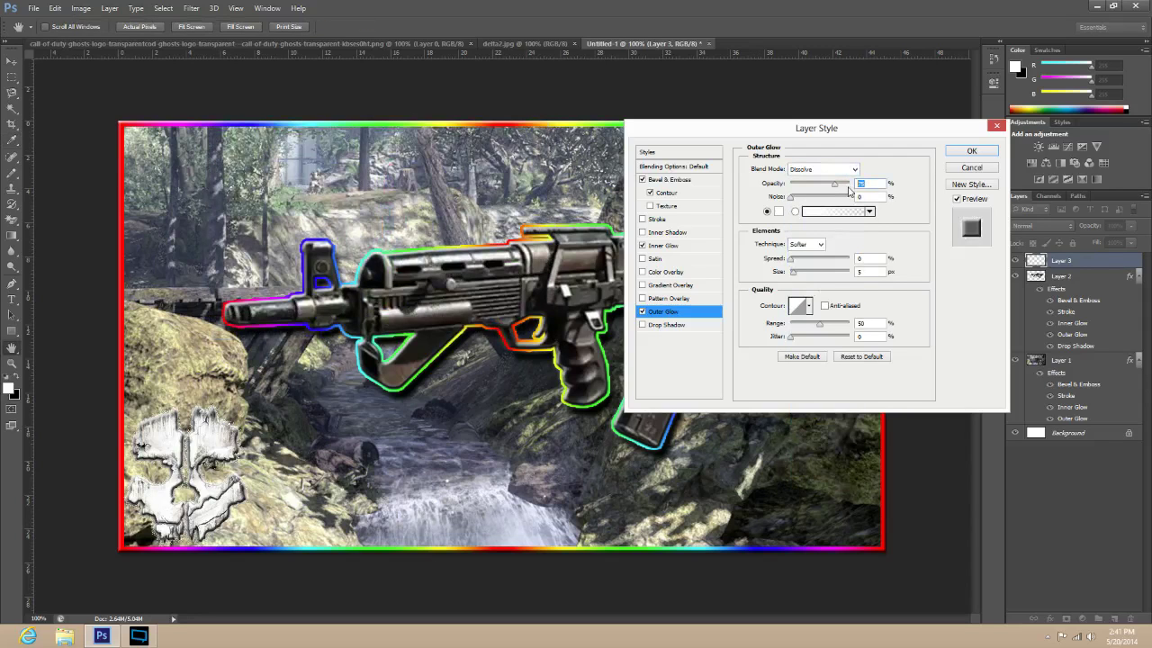
pyautogui.write('35')
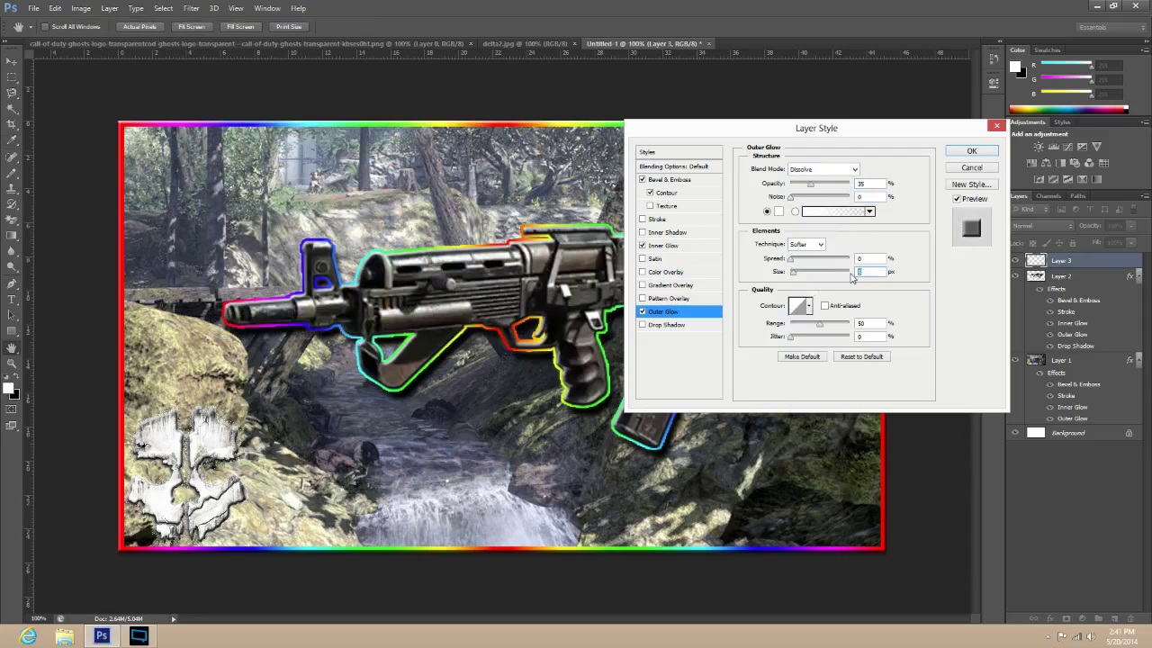
pyautogui.write('11')
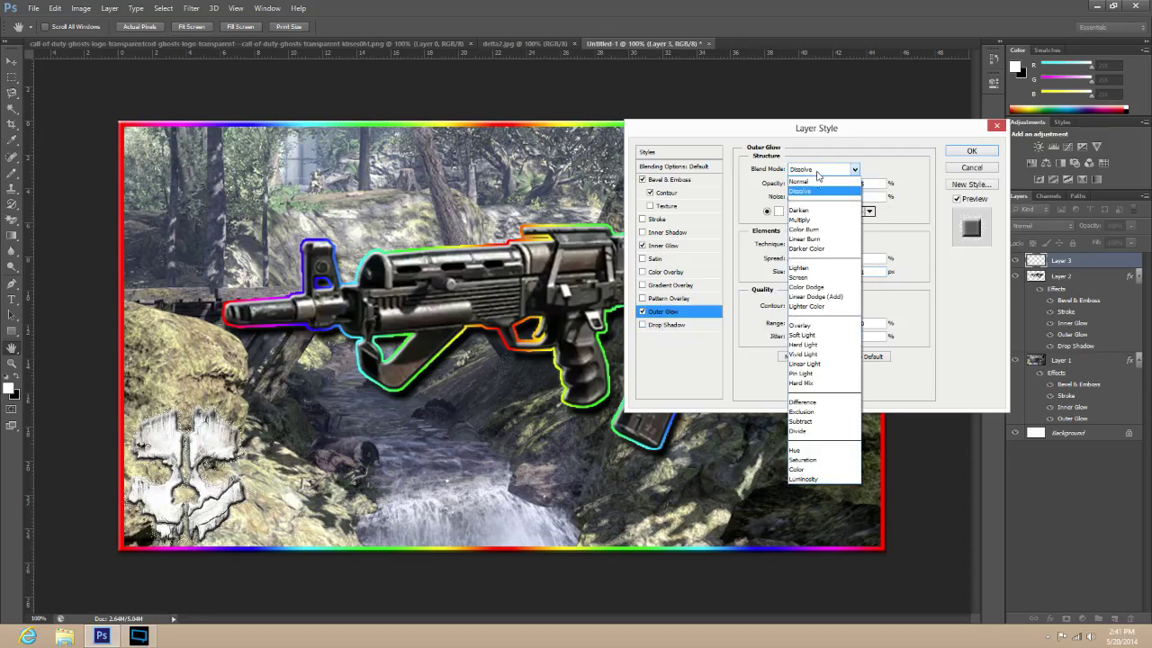
pyautogui.click(817, 185)
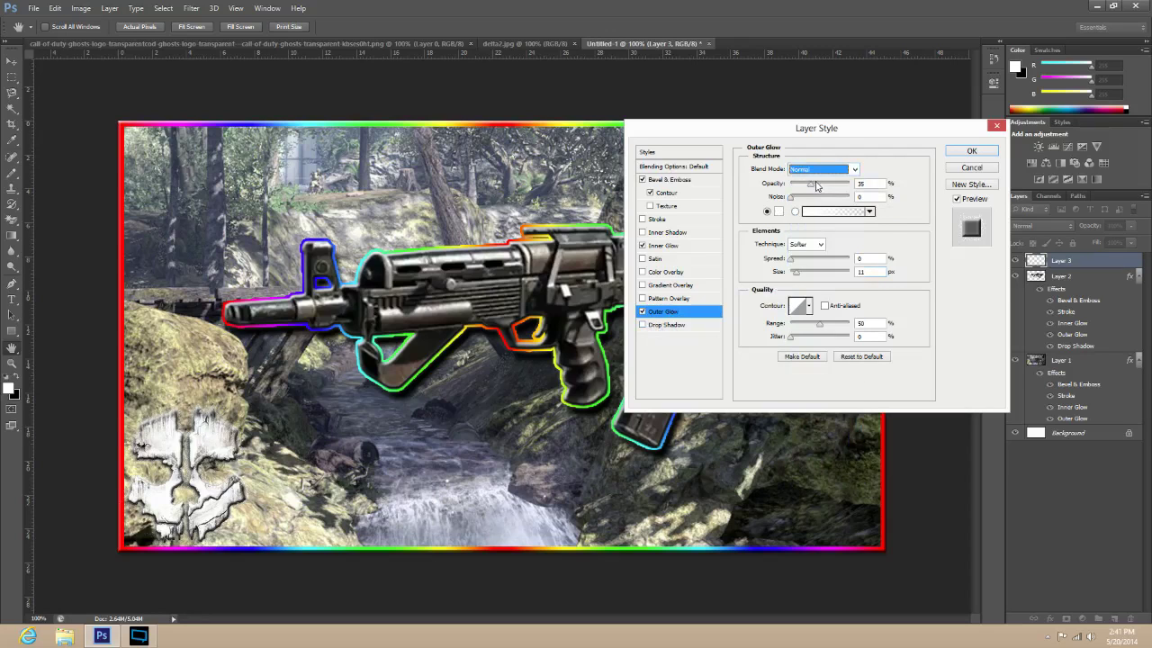
# Add a Drop Shadow to the skull logo layer with Normal blend mode, 100% opacity, 10 px distance and 10 px size.
pyautogui.click(671, 326)
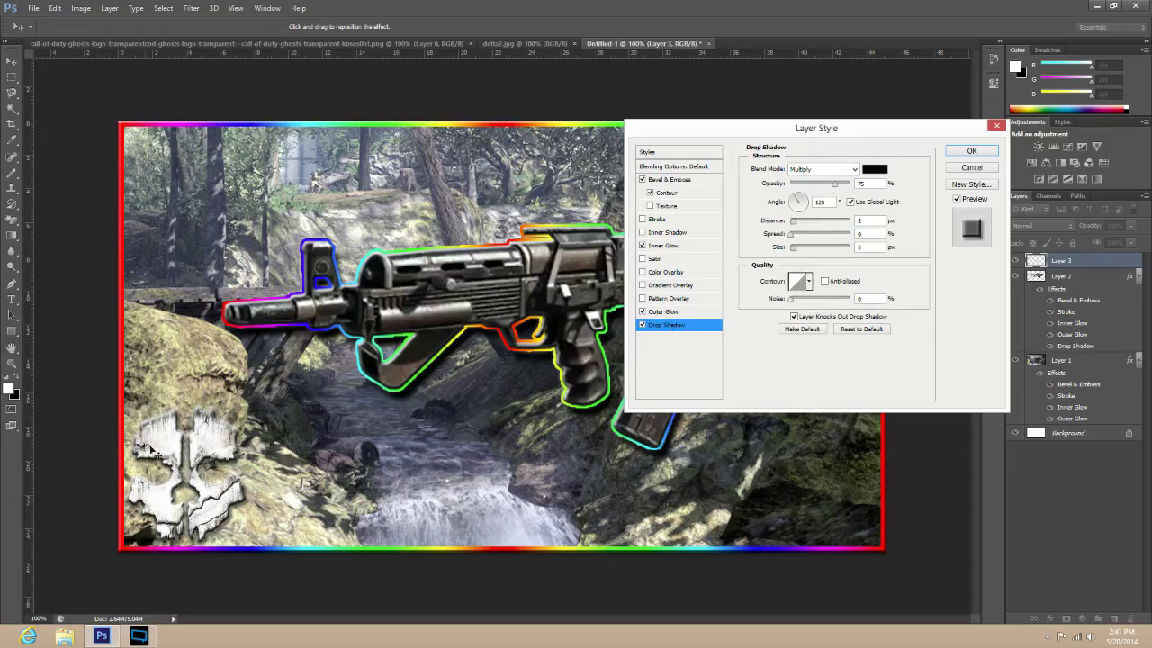
pyautogui.click(813, 170)
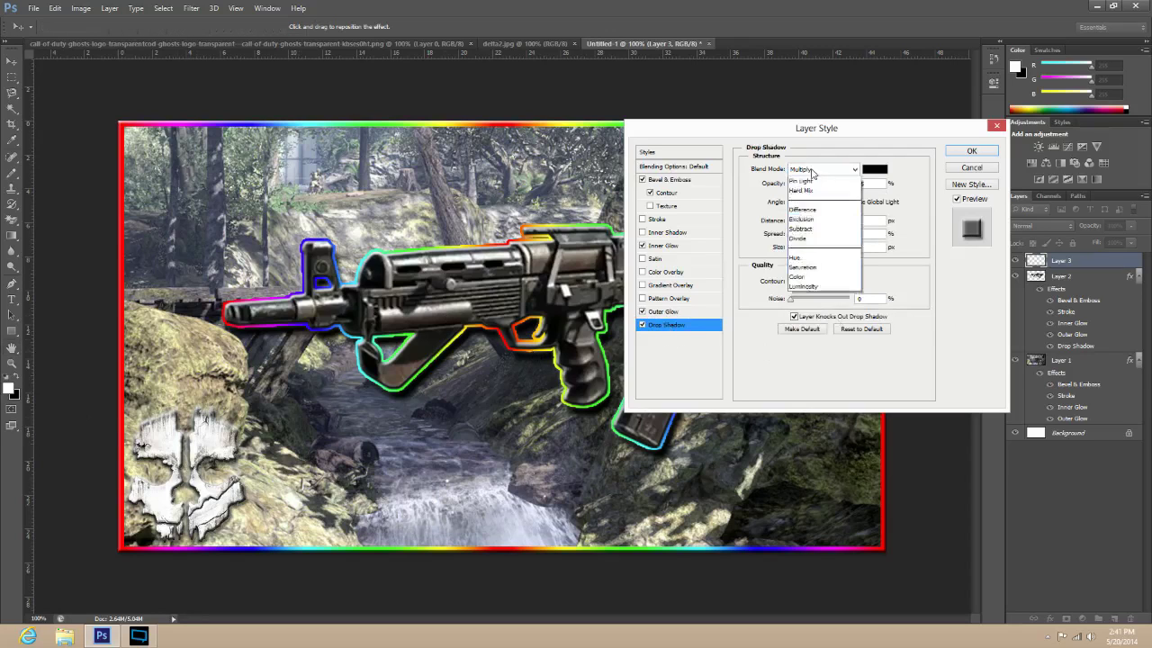
pyautogui.click(805, 179)
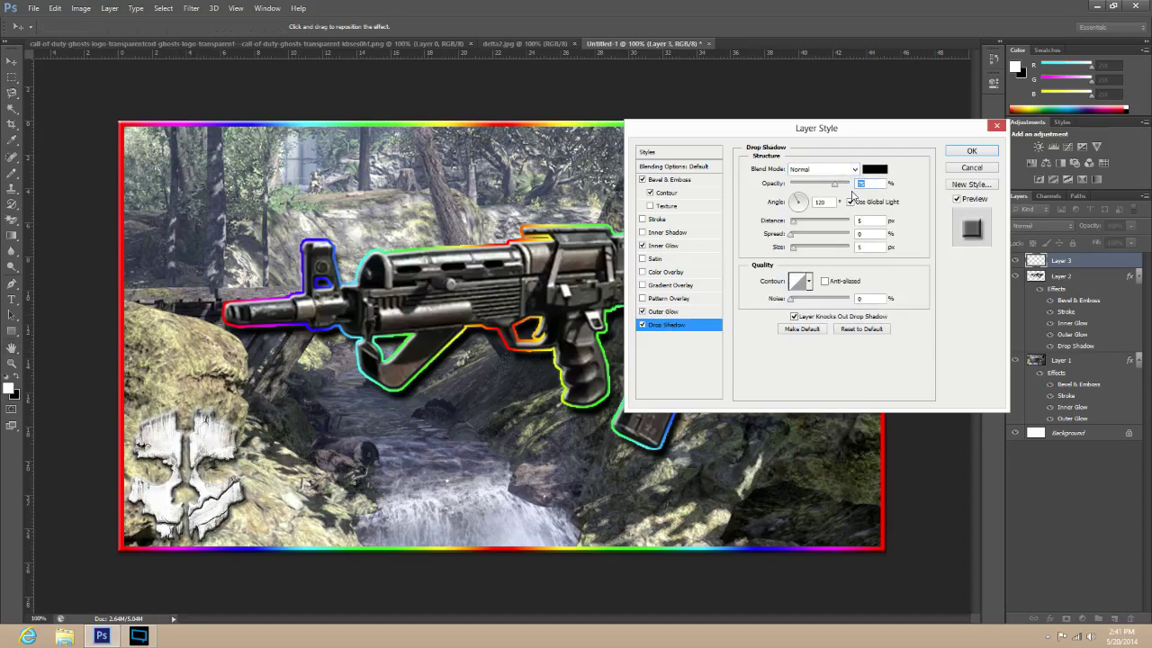
pyautogui.write('100')
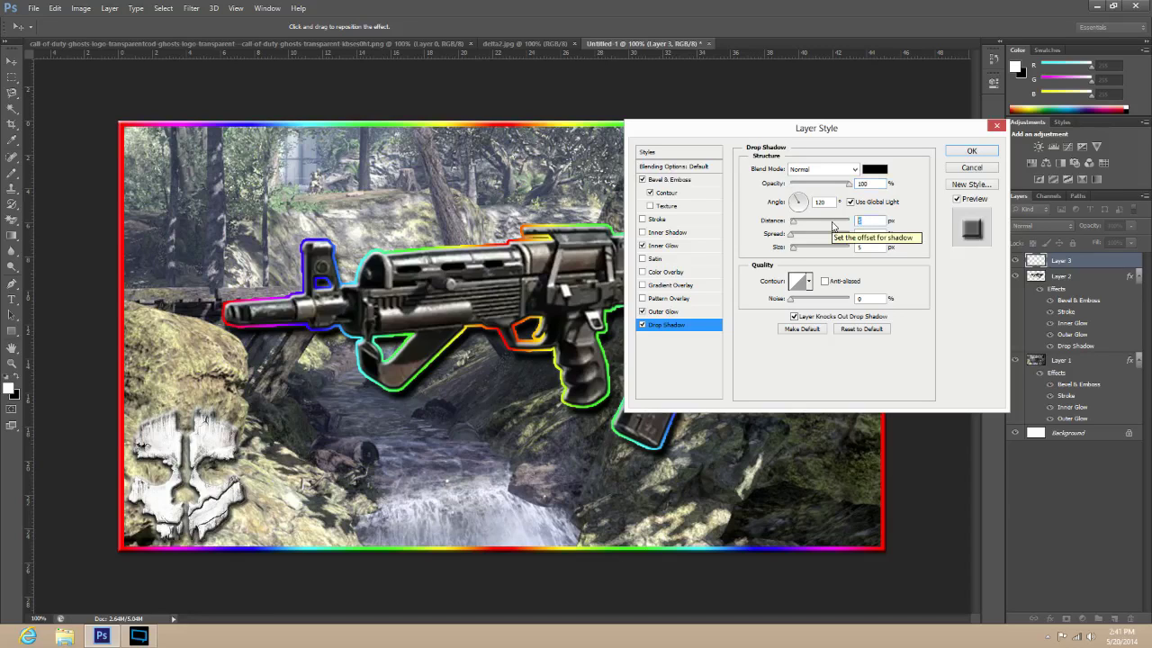
pyautogui.write('20')
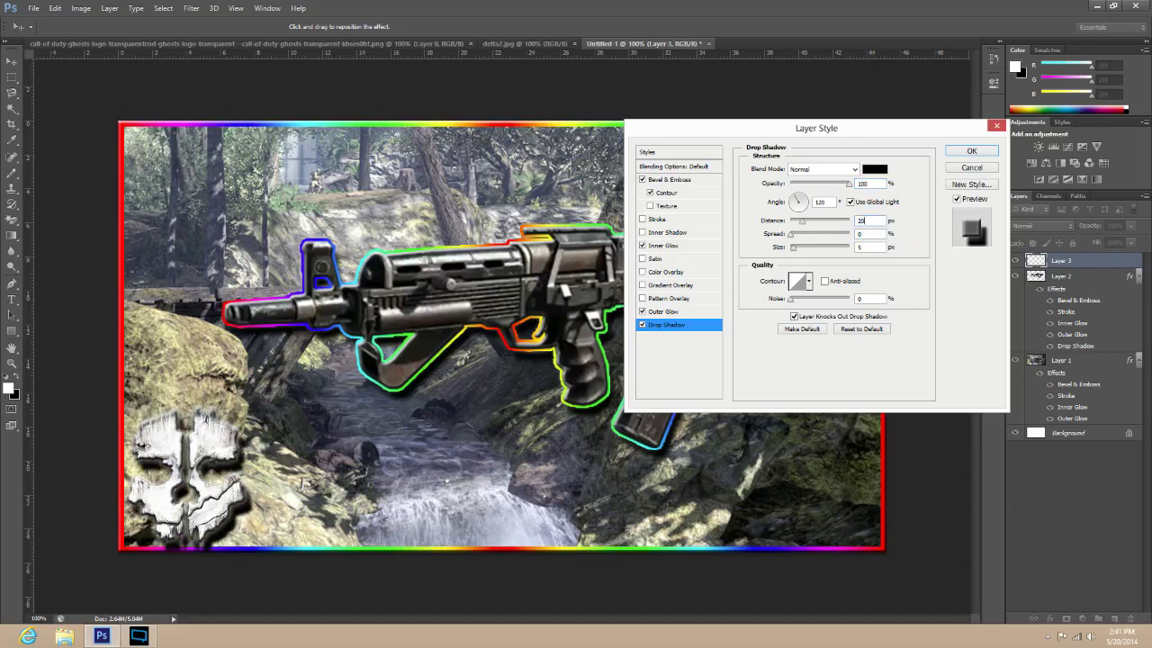
pyautogui.doubleClick(857, 220)
pyautogui.write('10')
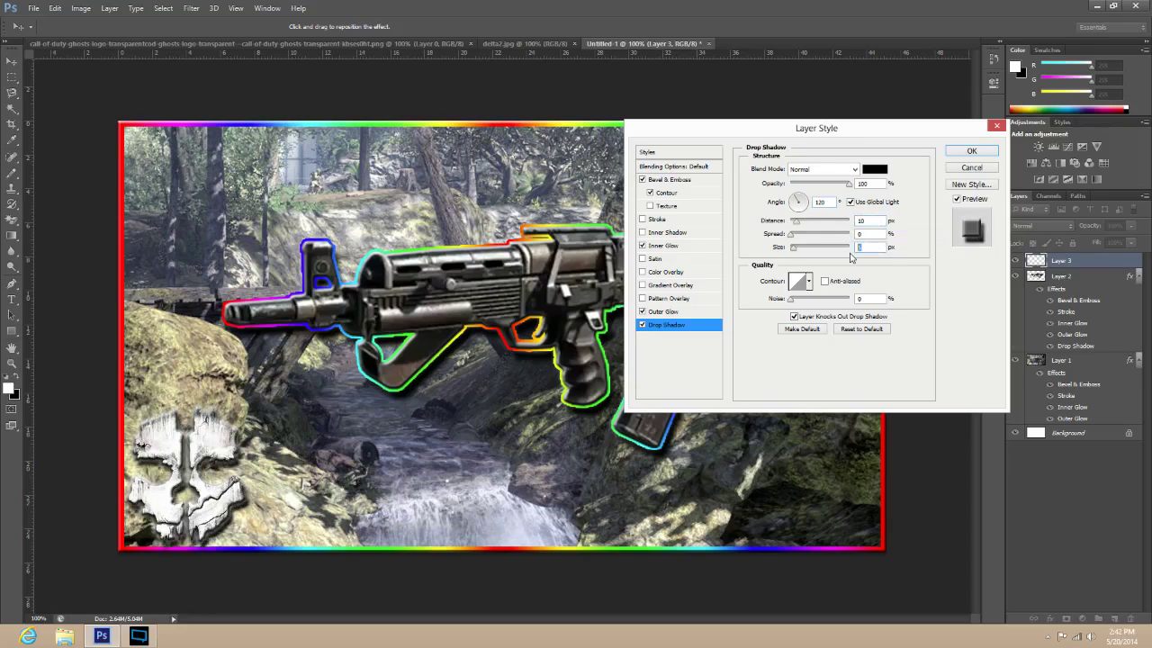
pyautogui.write('10')
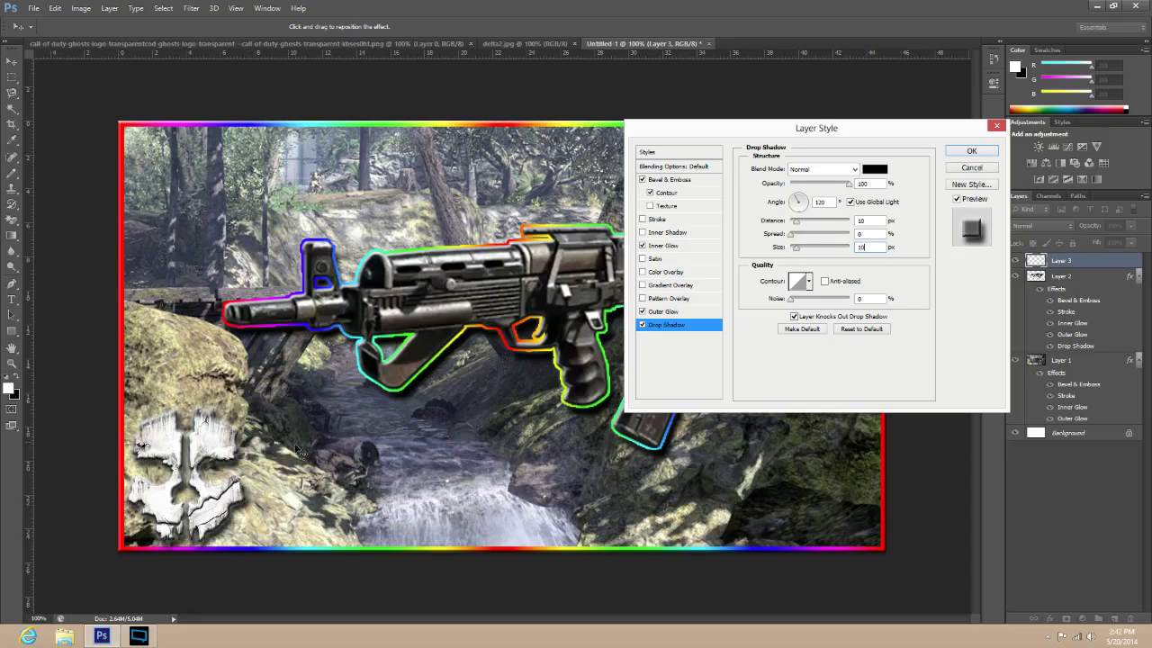
# Apply the skull logo's layer style and close the separate Call of Duty: Ghosts logo image.
pyautogui.click(952, 153)
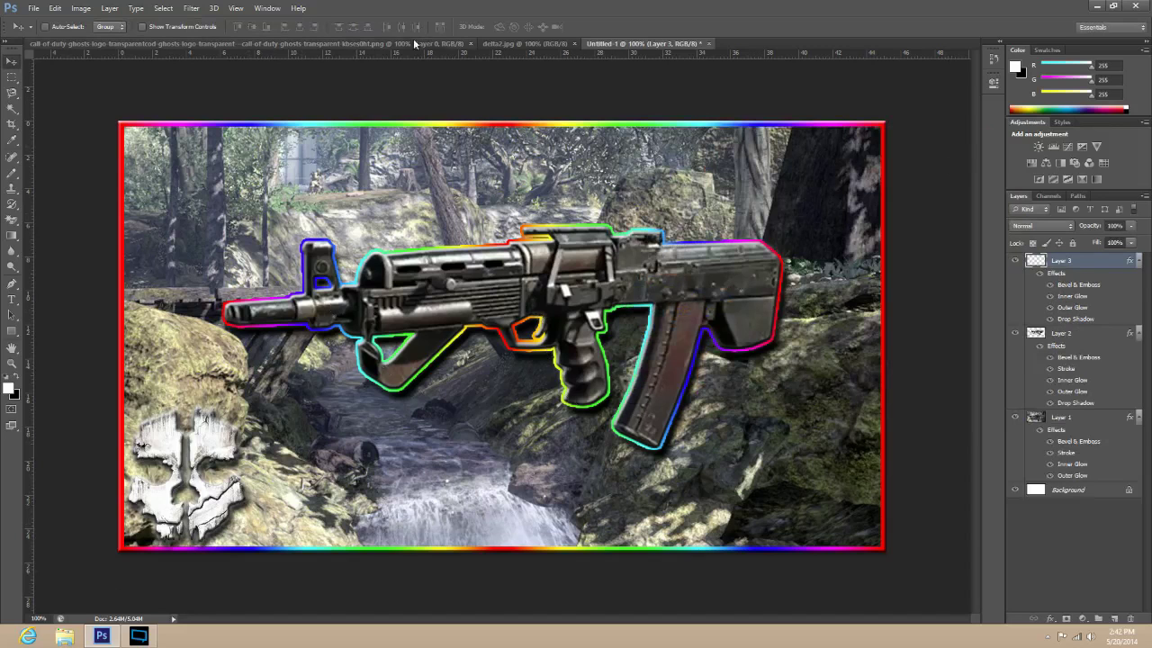
pyautogui.click(463, 45)
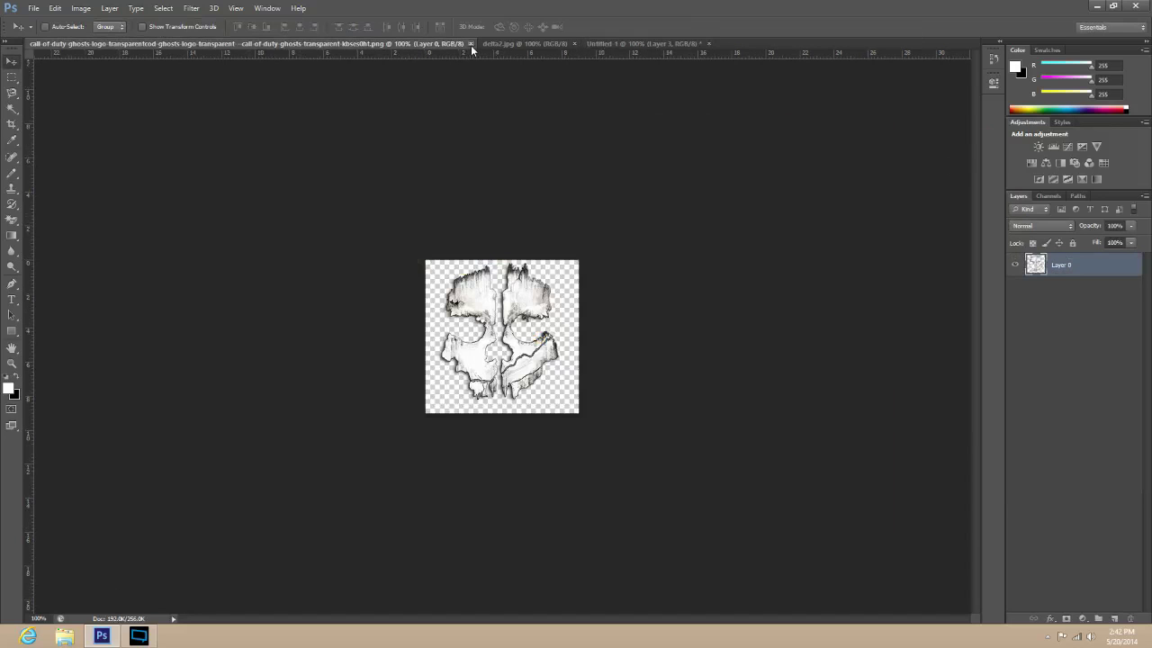
pyautogui.click(470, 43)
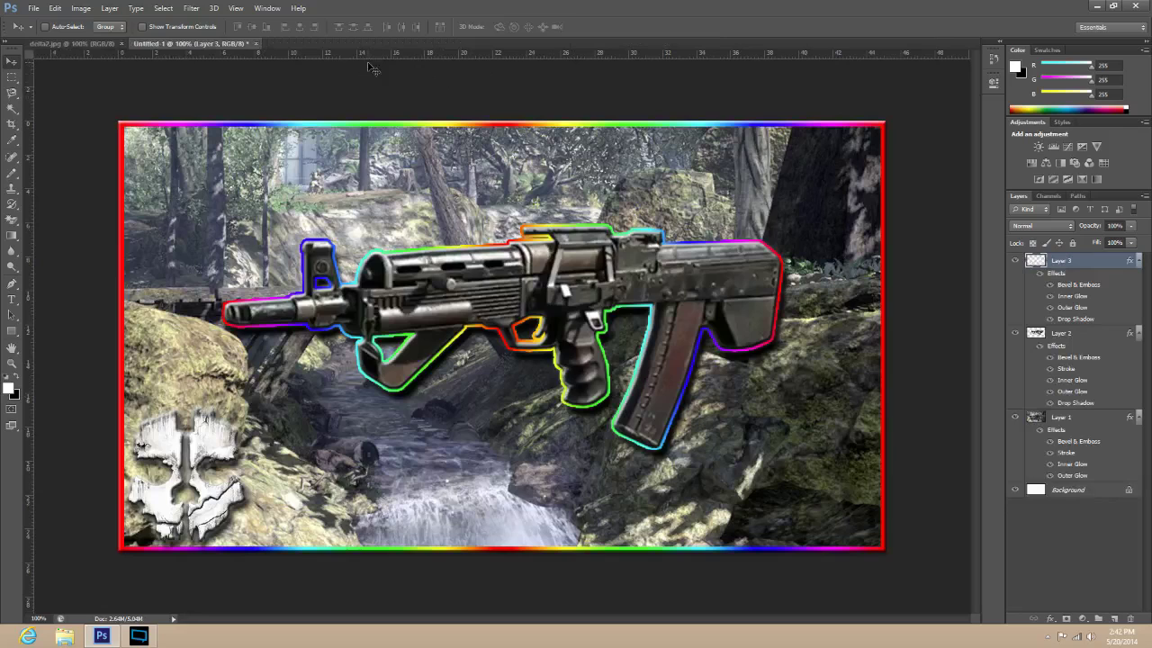
# Copy the Delta Warfare logo from delta2.jpg into the thumbnail's lower-right corner and scale it to about 57%.
pyautogui.click(92, 44)
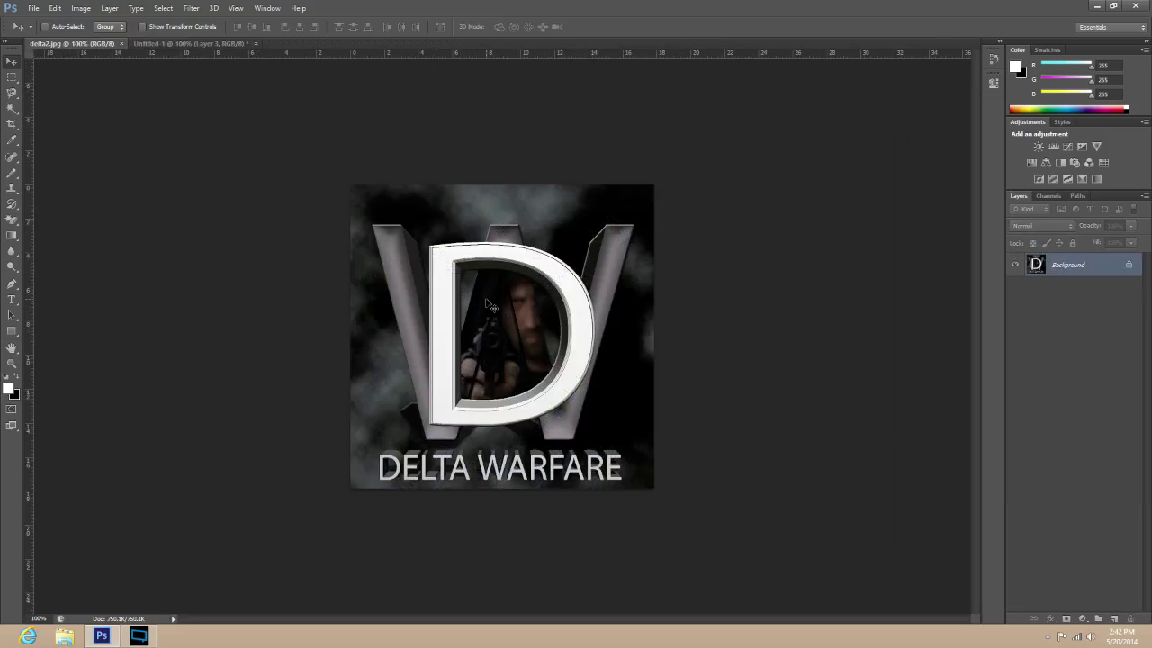
pyautogui.moveTo(511, 333); pyautogui.dragTo(747, 416)
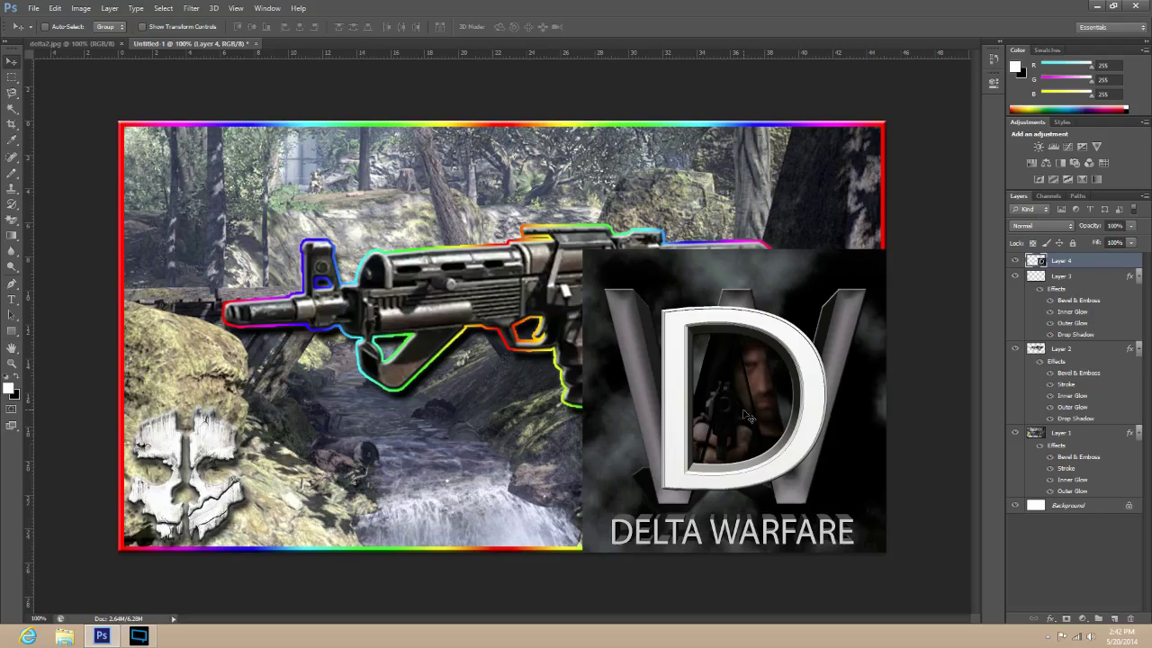
pyautogui.hotkey('ctrl', 't')
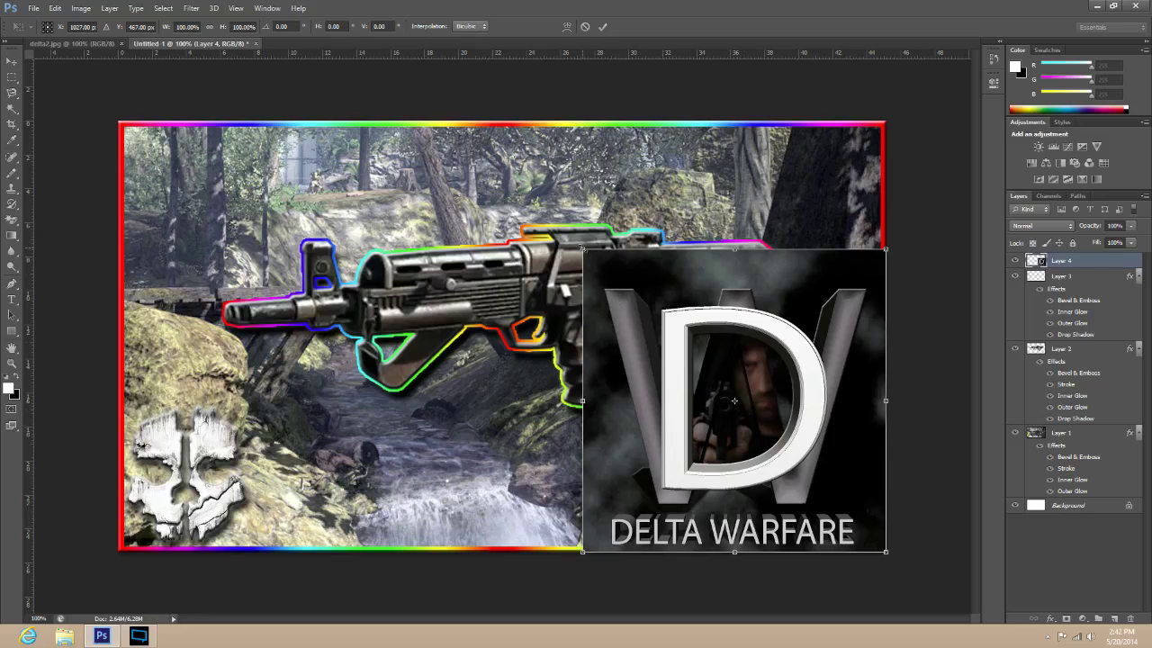
pyautogui.moveTo(582, 249); pyautogui.dragTo(687, 387)
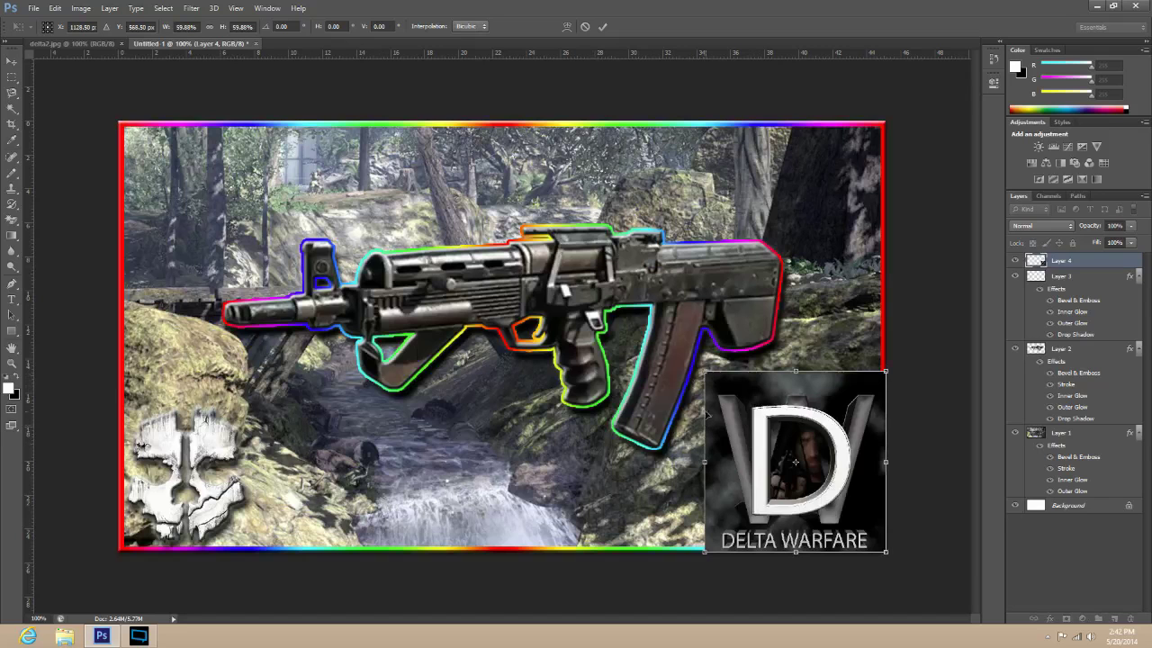
pyautogui.moveTo(705, 371); pyautogui.dragTo(713, 379)
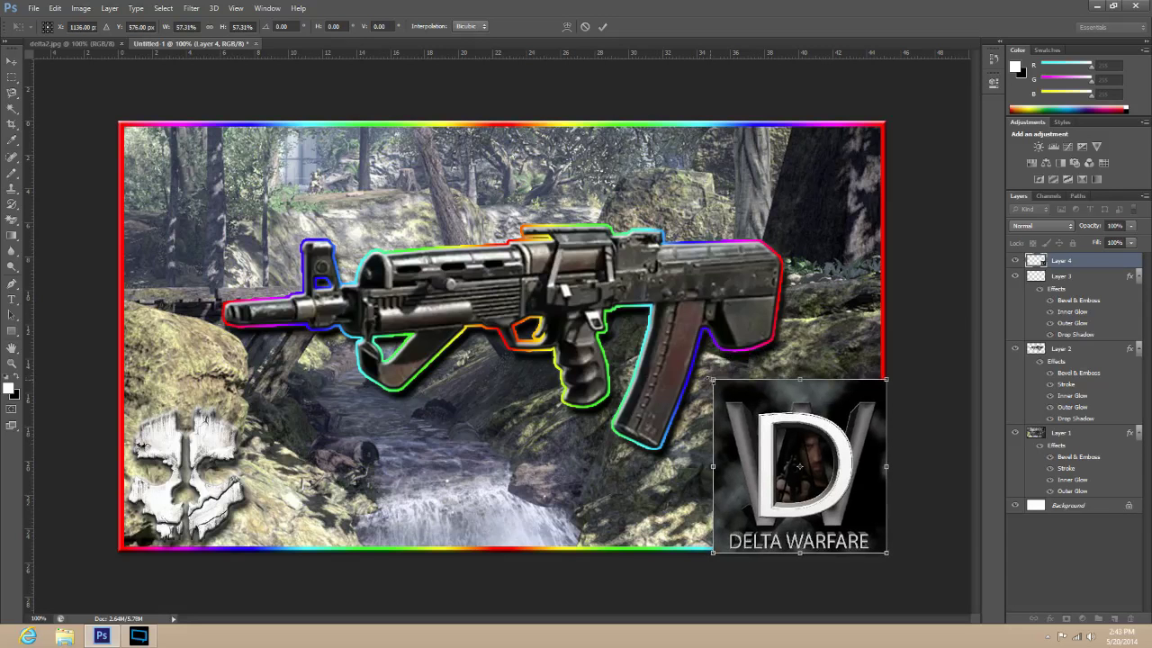
pyautogui.press('Return')
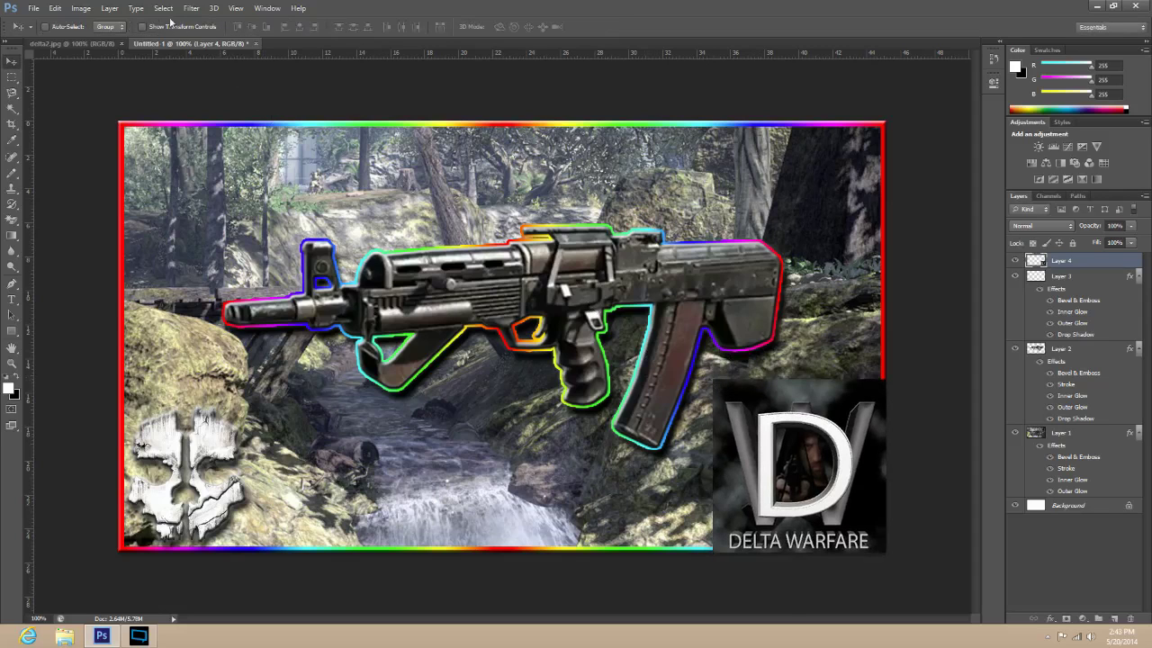
# Add a Stroke effect with a rainbow gradient fill to the Delta Warfare logo layer.
pyautogui.click(124, 9)
pyautogui.moveTo(207, 73)
pyautogui.click(262, 73)
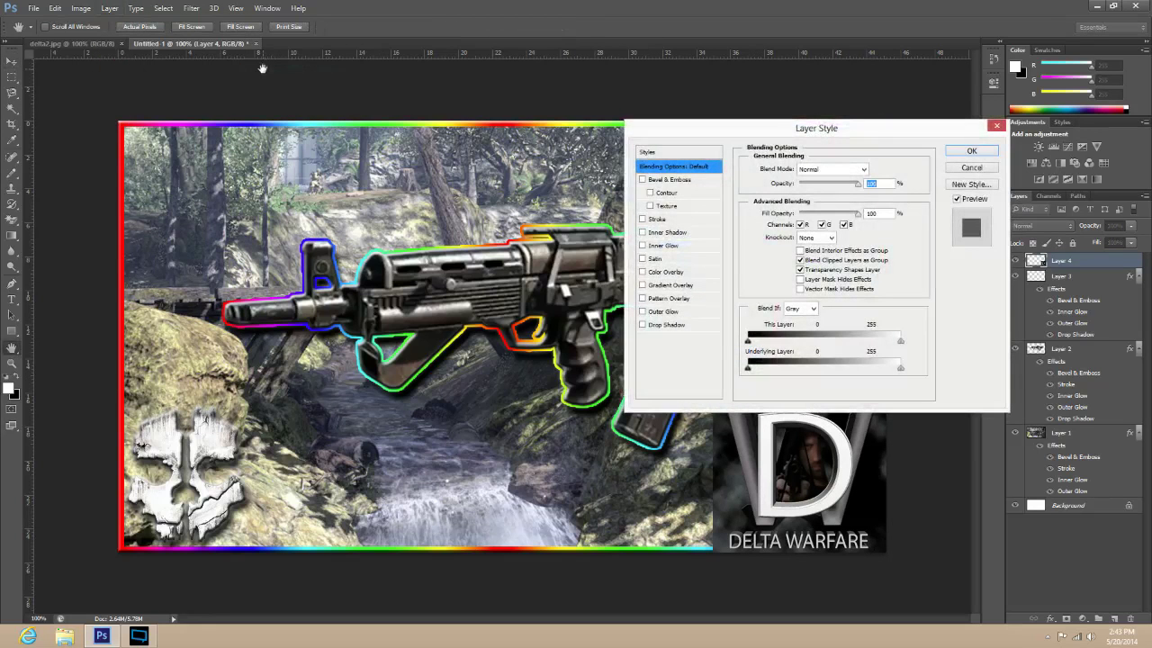
pyautogui.moveTo(694, 133); pyautogui.dragTo(357, 155)
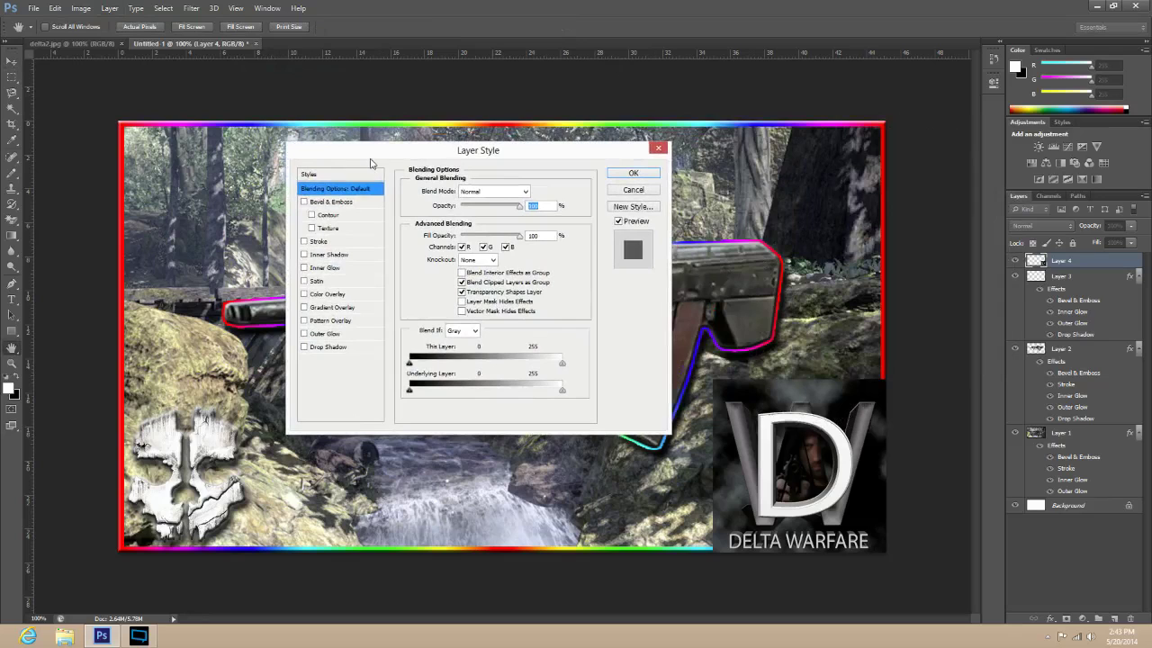
pyautogui.click(317, 242)
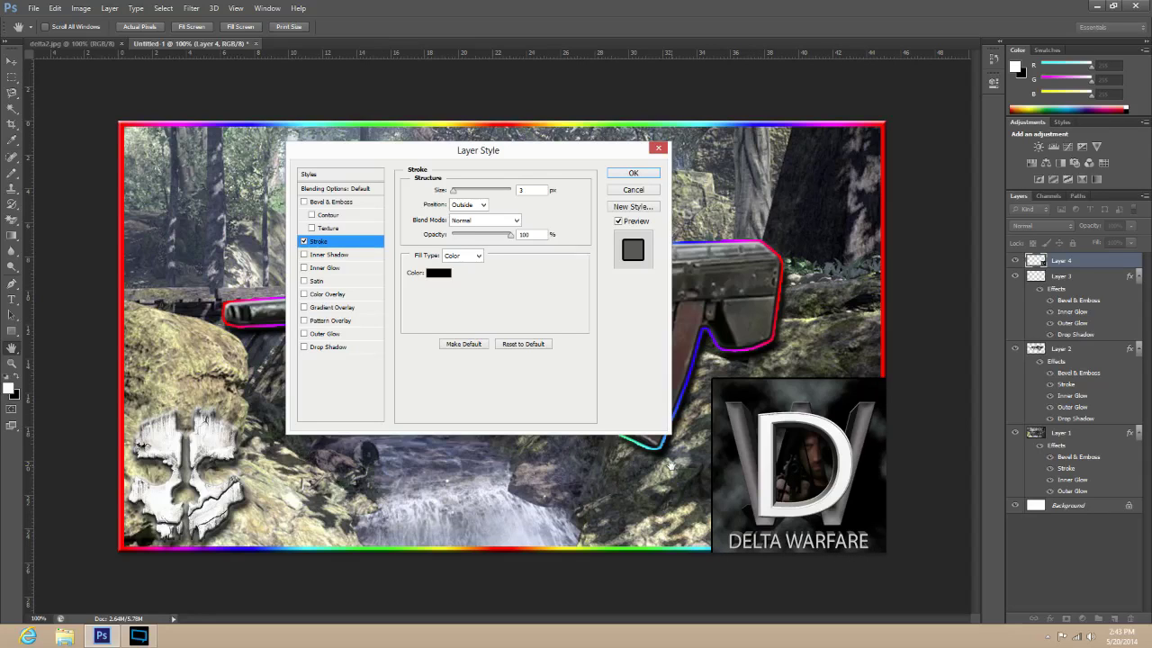
pyautogui.click(453, 258)
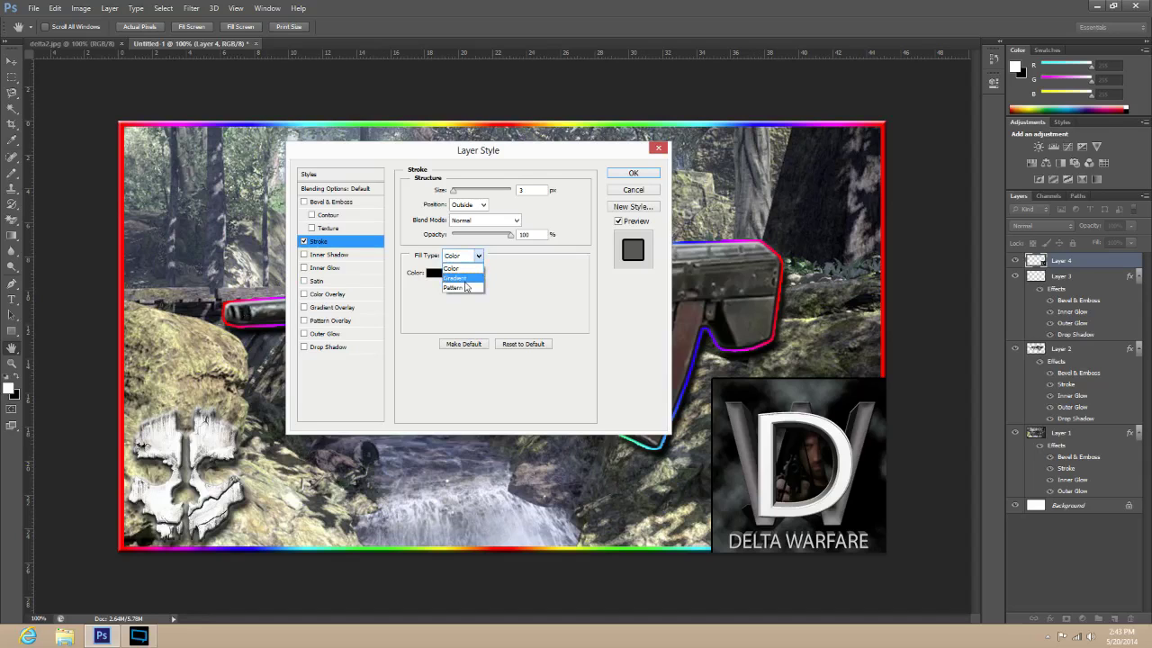
pyautogui.click(465, 278)
pyautogui.click(466, 273)
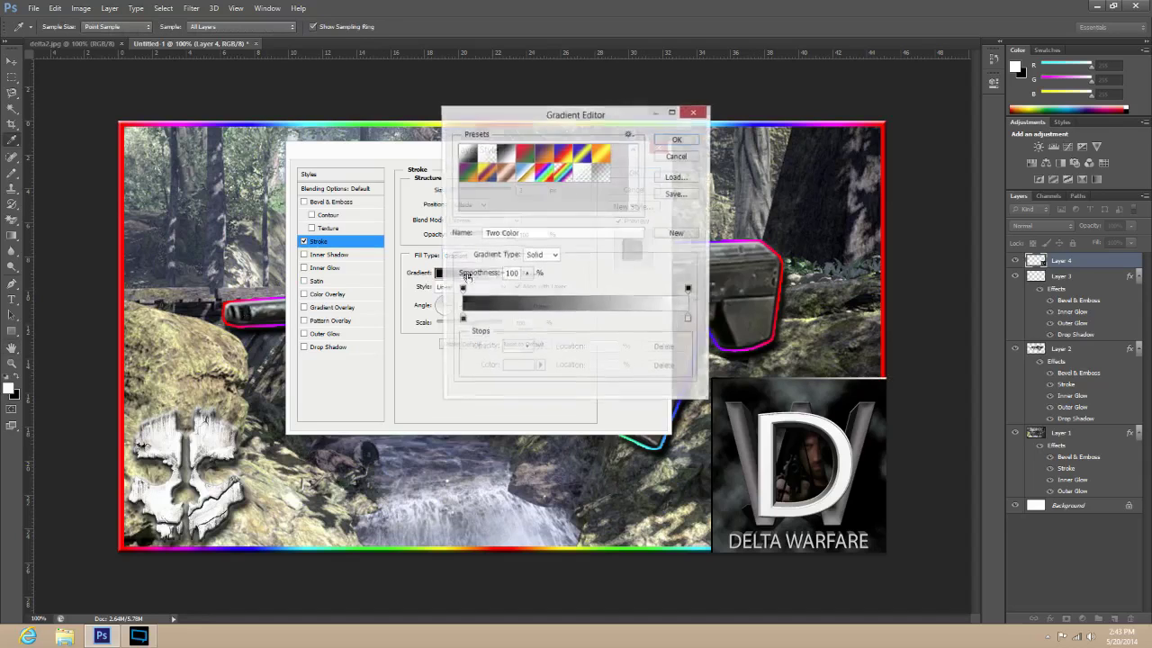
pyautogui.click(555, 173)
pyautogui.click(691, 142)
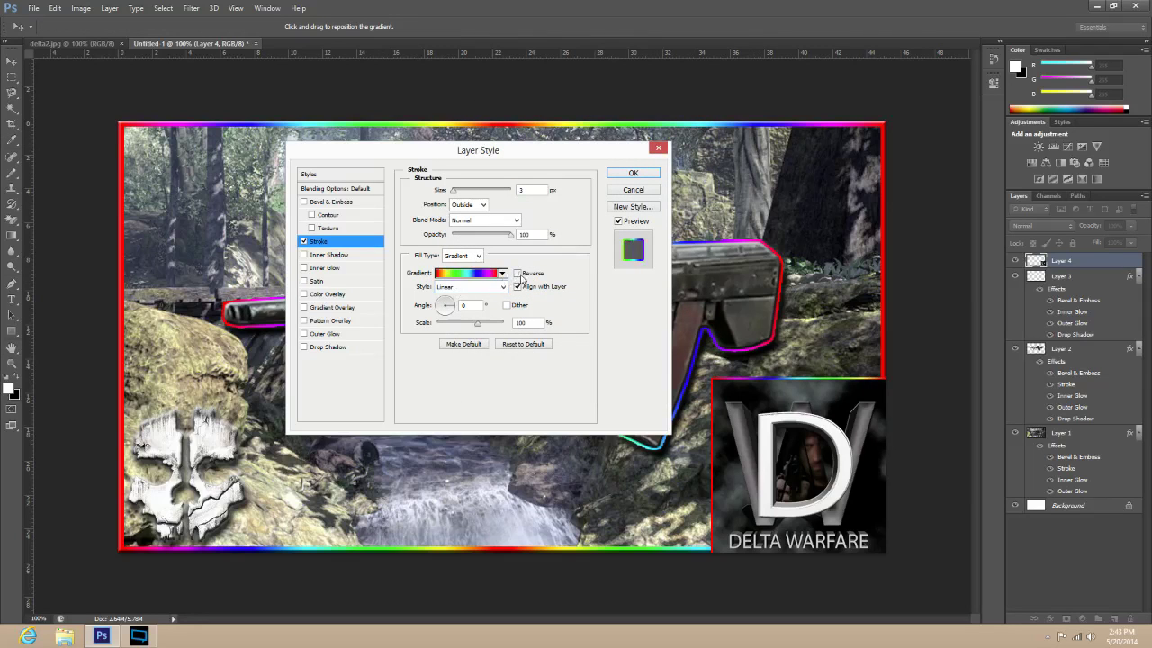
# Set the Delta Warfare logo's stroke gradient to the Reflected style and reverse its colours.
pyautogui.click(517, 272)
pyautogui.click(469, 286)
pyautogui.click(483, 330)
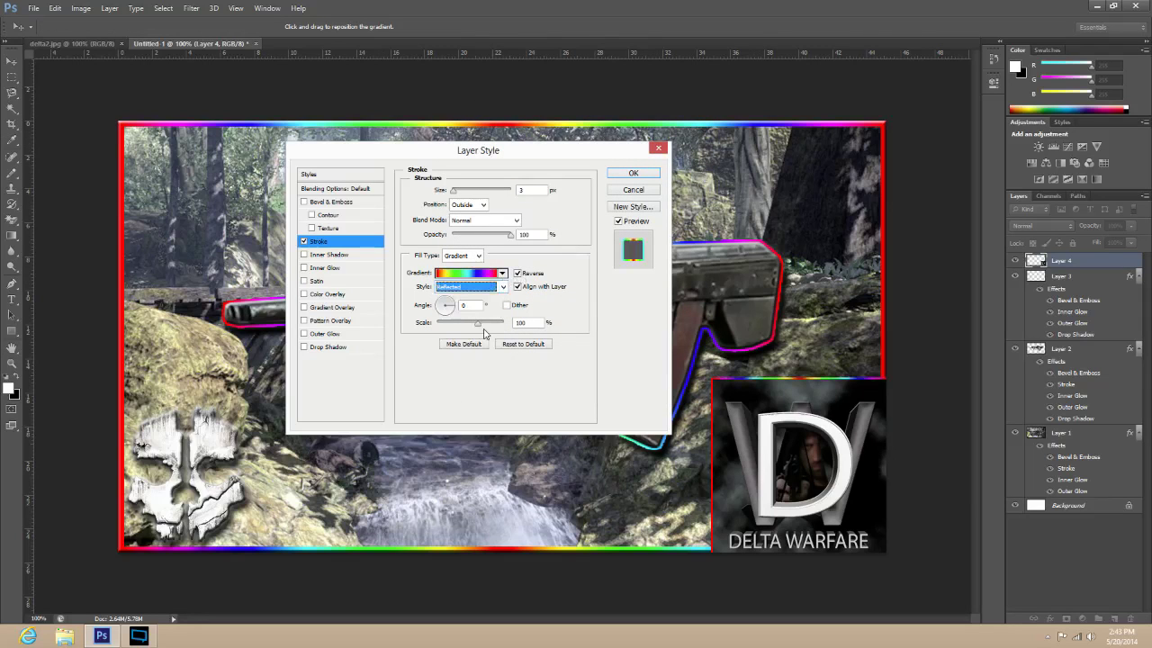
pyautogui.click(518, 274)
pyautogui.click(502, 287)
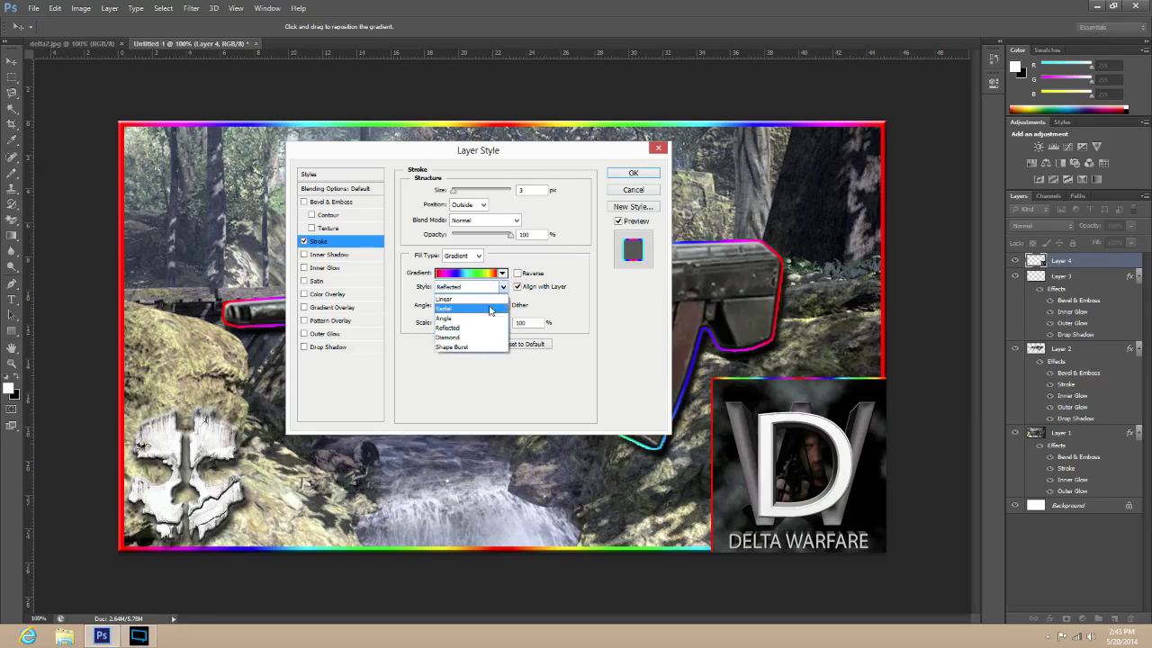
pyautogui.click(480, 299)
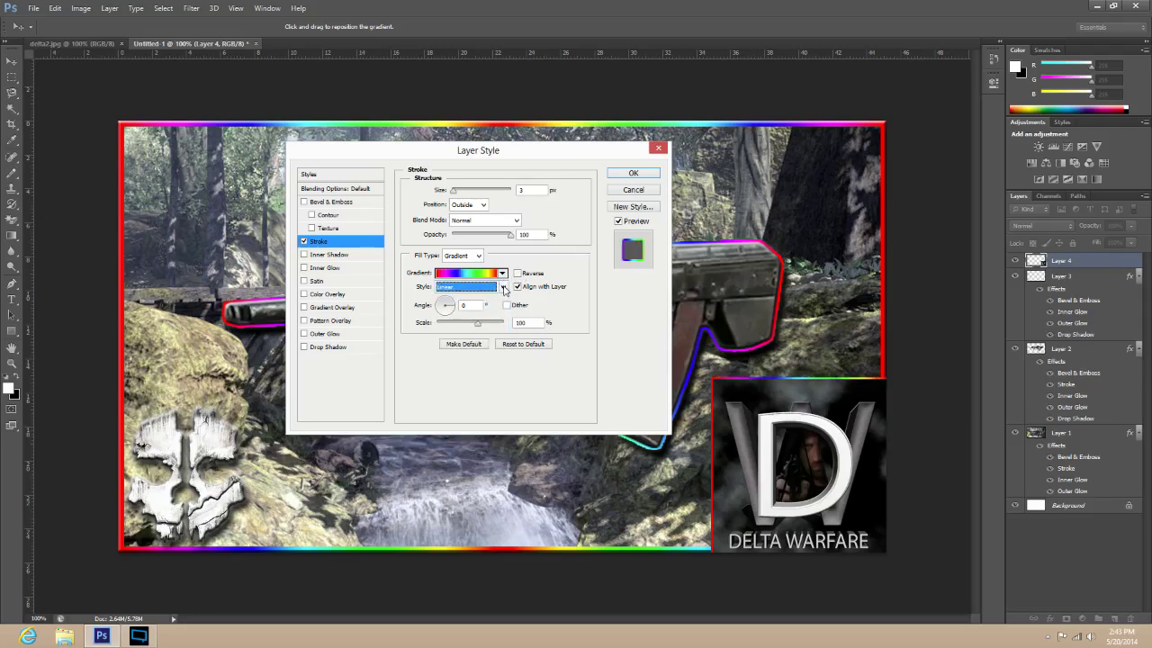
pyautogui.click(502, 286)
pyautogui.click(478, 330)
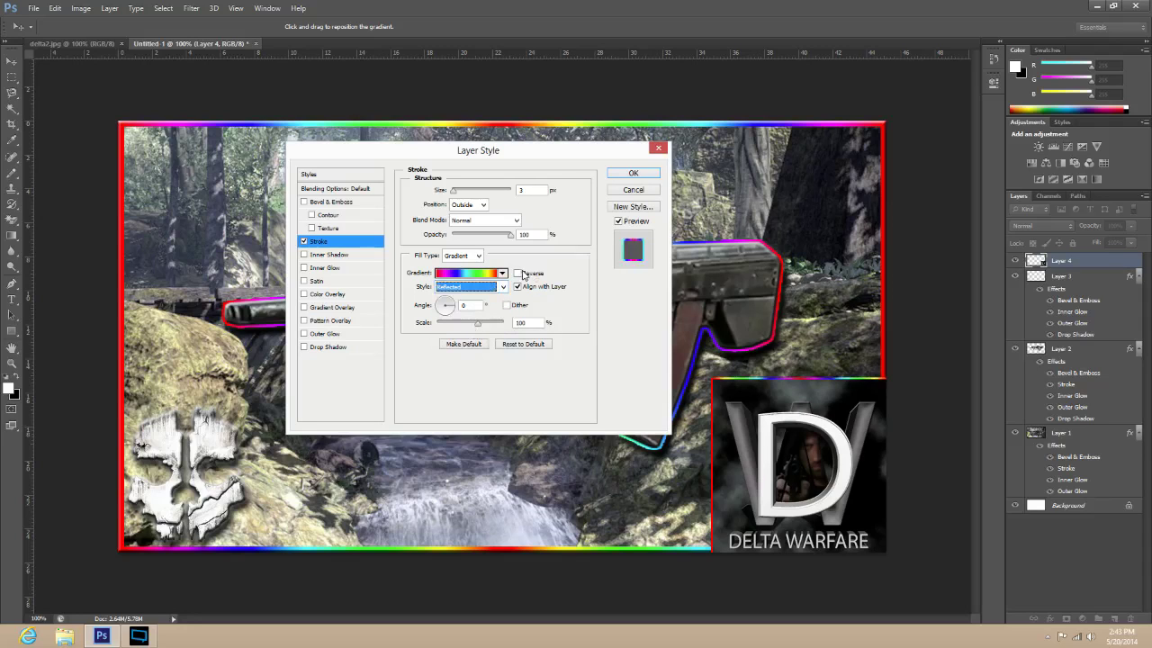
pyautogui.click(517, 273)
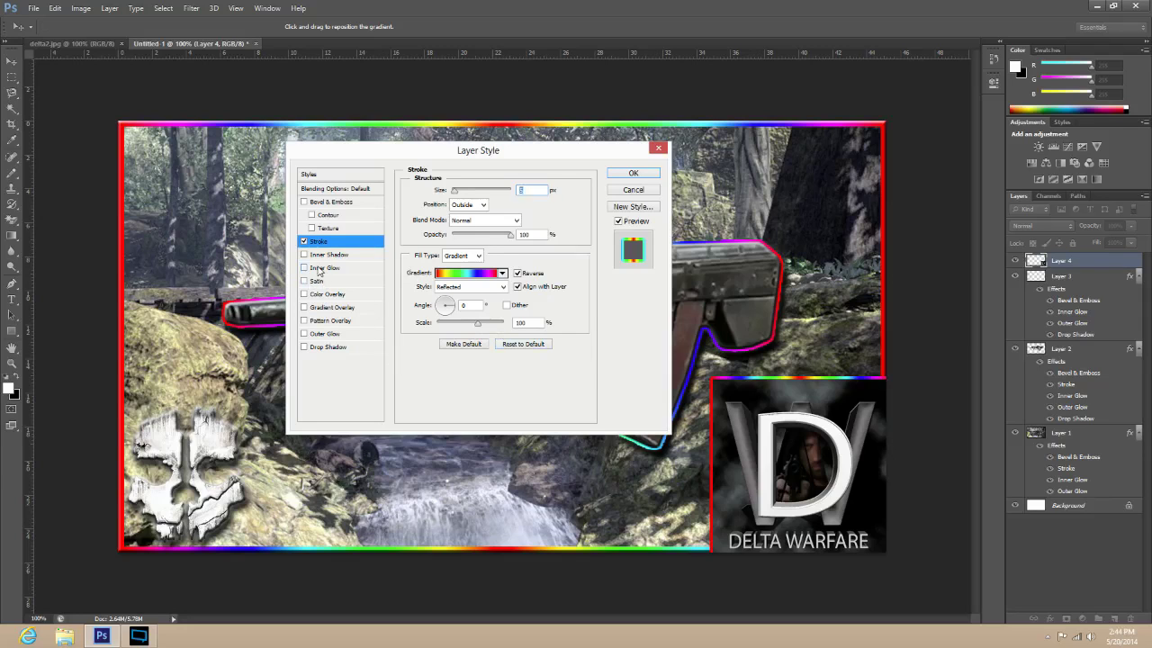
# Add a white (ffffff) Inner Glow to the Delta Warfare logo with Normal blend mode, 35% opacity and 11 px size.
pyautogui.click(320, 269)
pyautogui.click(439, 240)
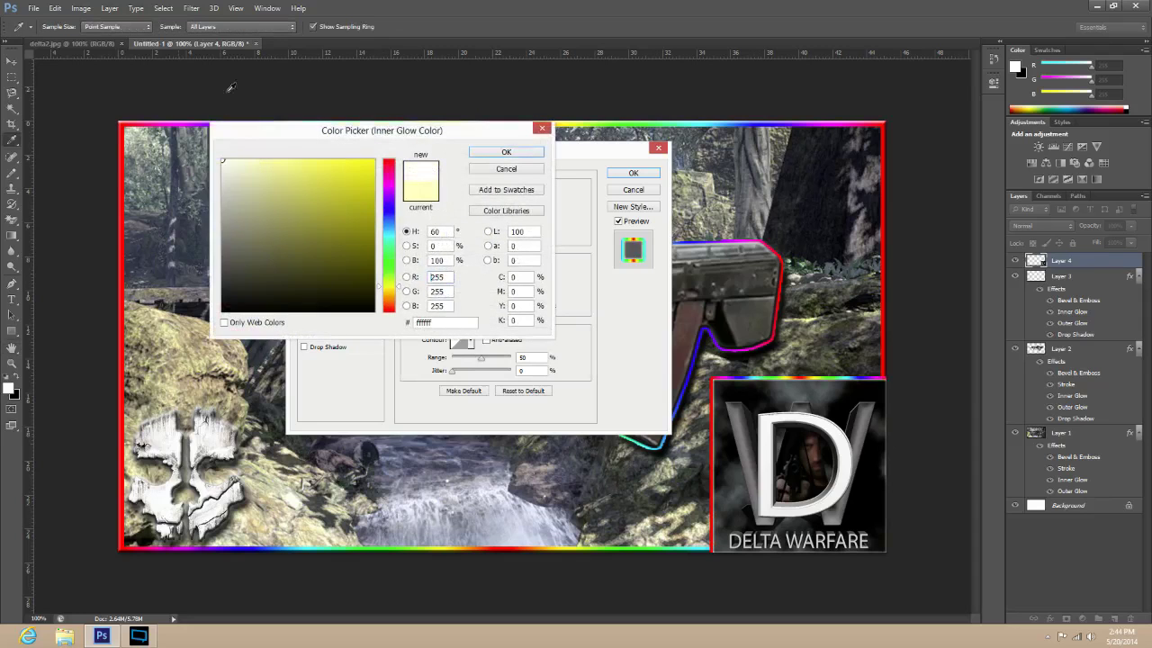
pyautogui.click(511, 158)
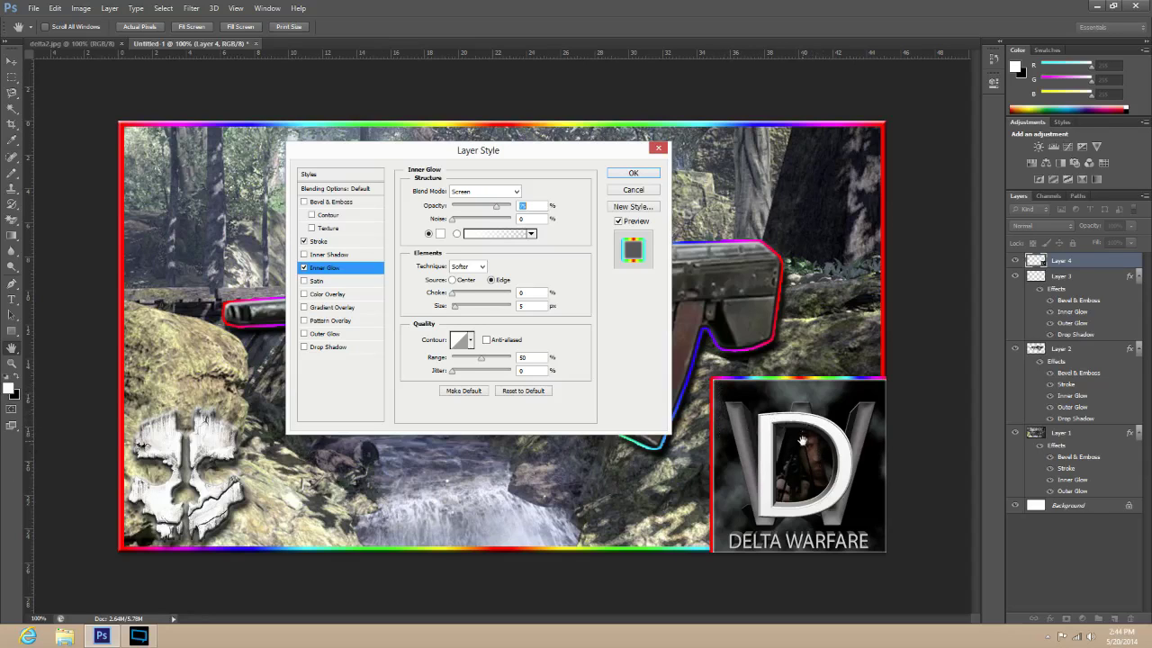
pyautogui.click(464, 191)
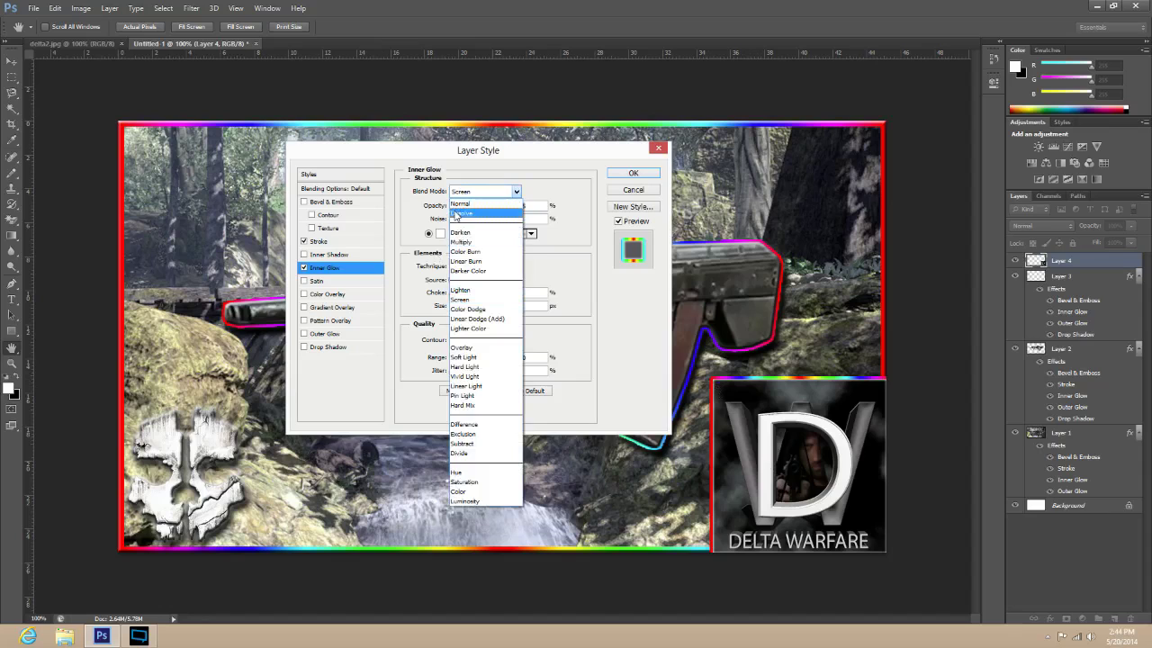
pyautogui.click(460, 204)
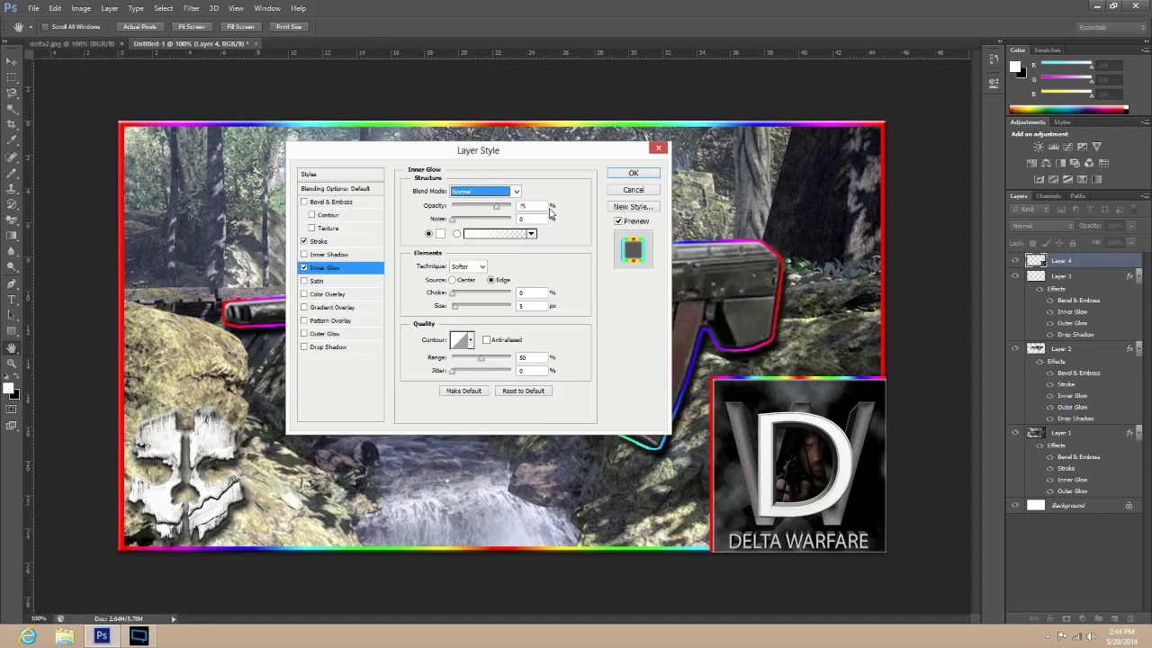
pyautogui.press('Tab')
pyautogui.write('35')
pyautogui.press('Tab')
pyautogui.press('Tab')
pyautogui.press('Tab')
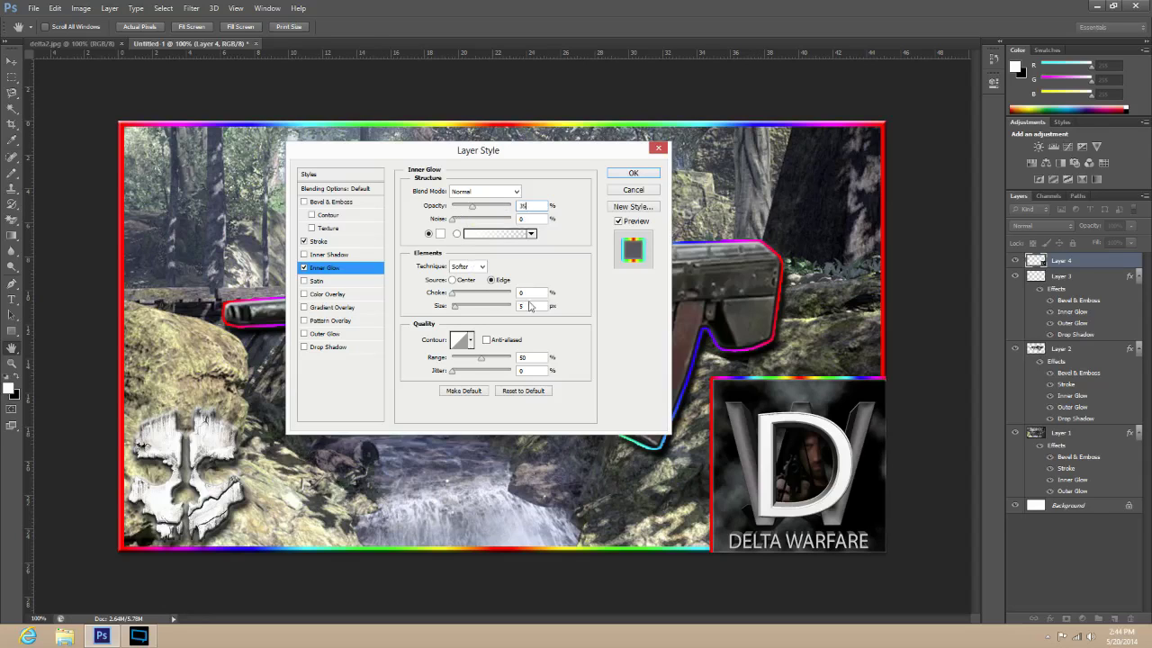
pyautogui.write('11')
# Add a white (ffffff) Outer Glow to the Delta Warfare logo with Normal blend mode, 35% opacity and 11 px size, and apply the style.
pyautogui.click(344, 335)
pyautogui.click(440, 236)
pyautogui.click(223, 160)
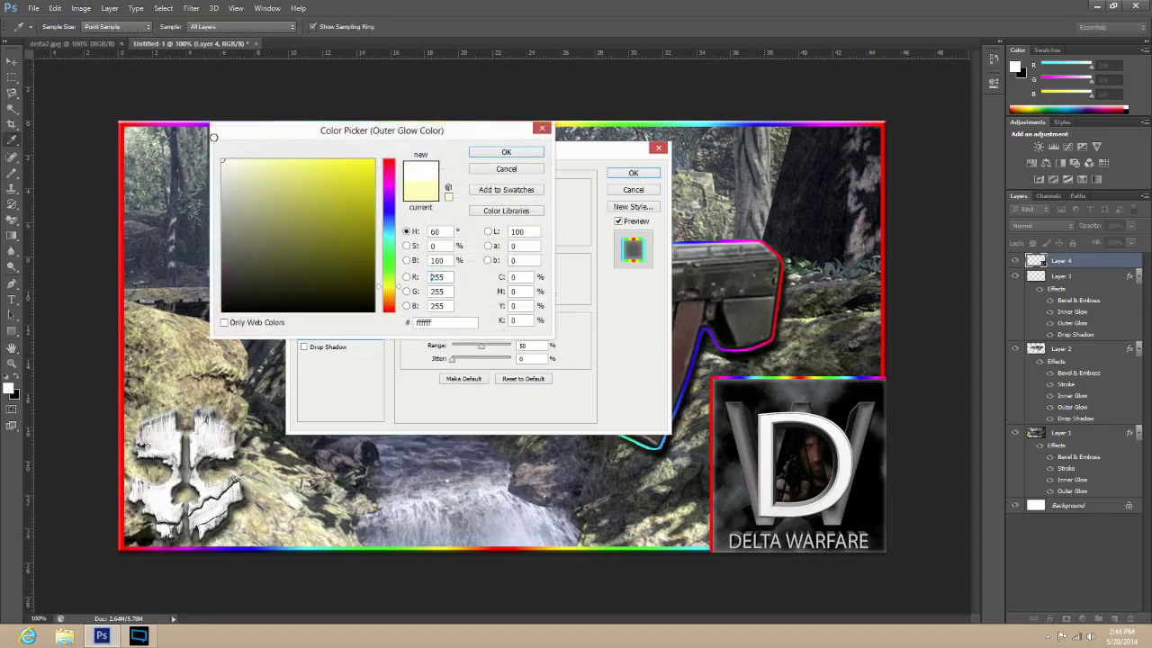
pyautogui.click(504, 159)
pyautogui.click(484, 191)
pyautogui.click(477, 192)
pyautogui.click(522, 206)
pyautogui.doubleClick(521, 206)
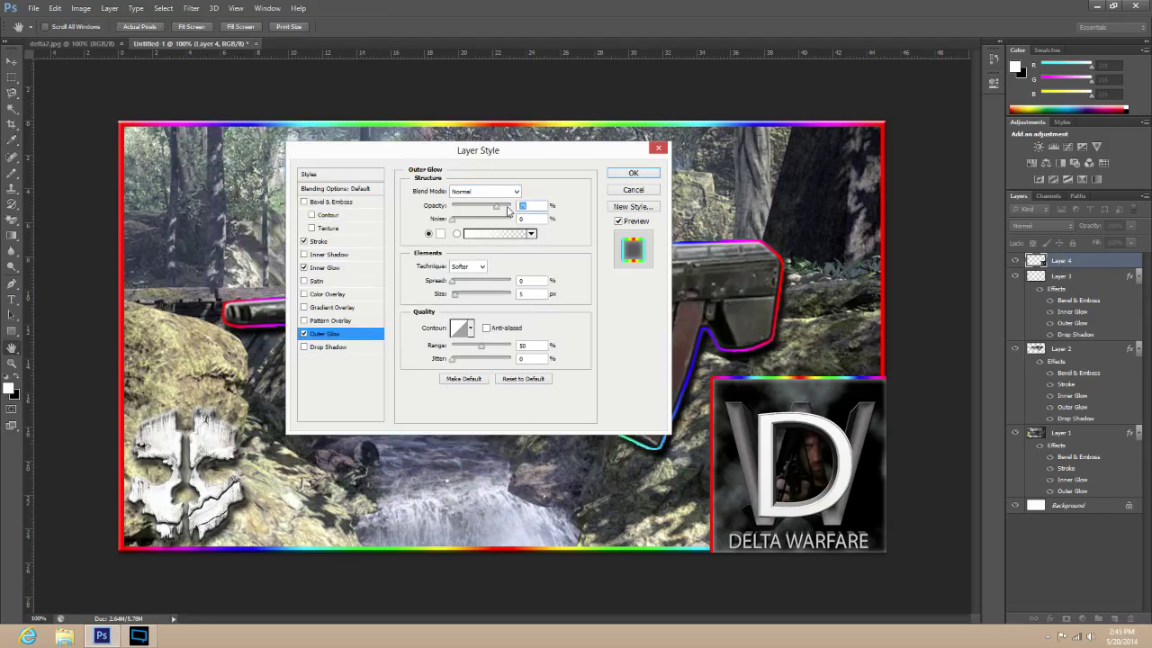
pyautogui.write('35')
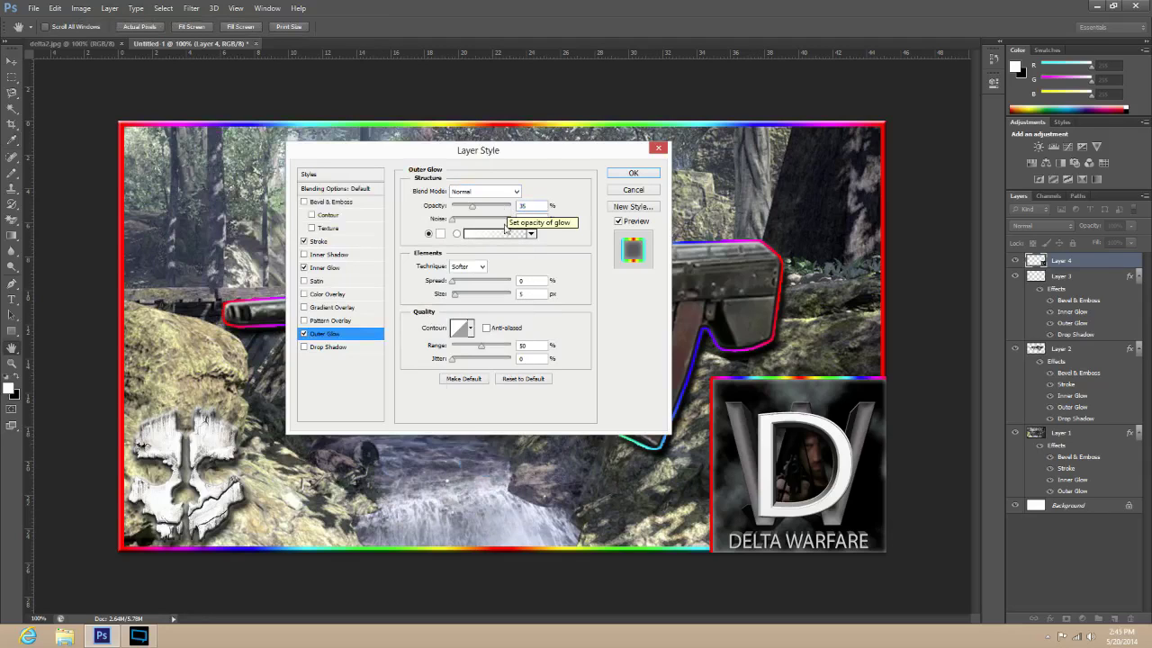
pyautogui.write('11')
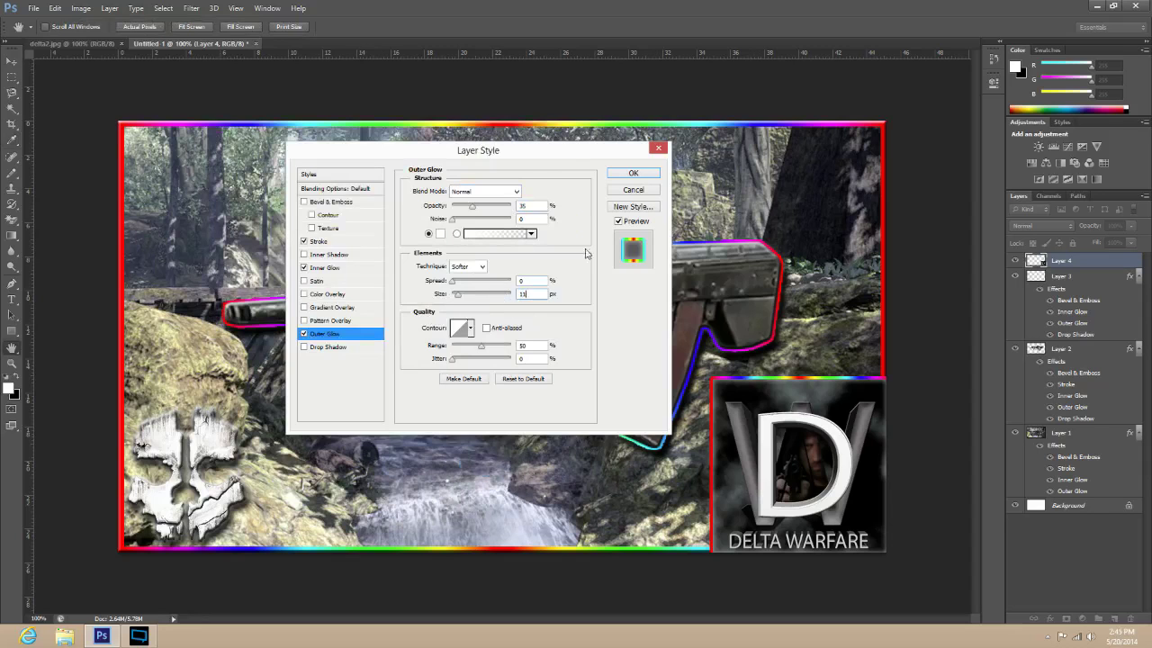
pyautogui.click(633, 173)
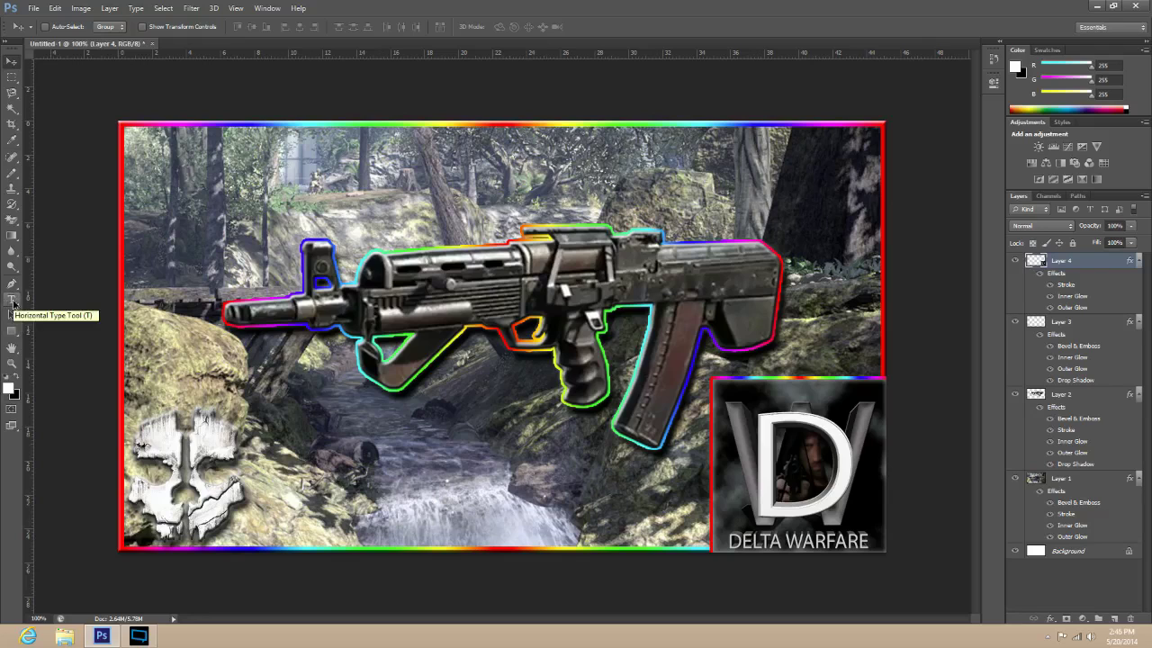
# Add the white text "I USE" in Impact at 200 pt and place it above the rifle, just below the top border.
pyautogui.click(13, 301)
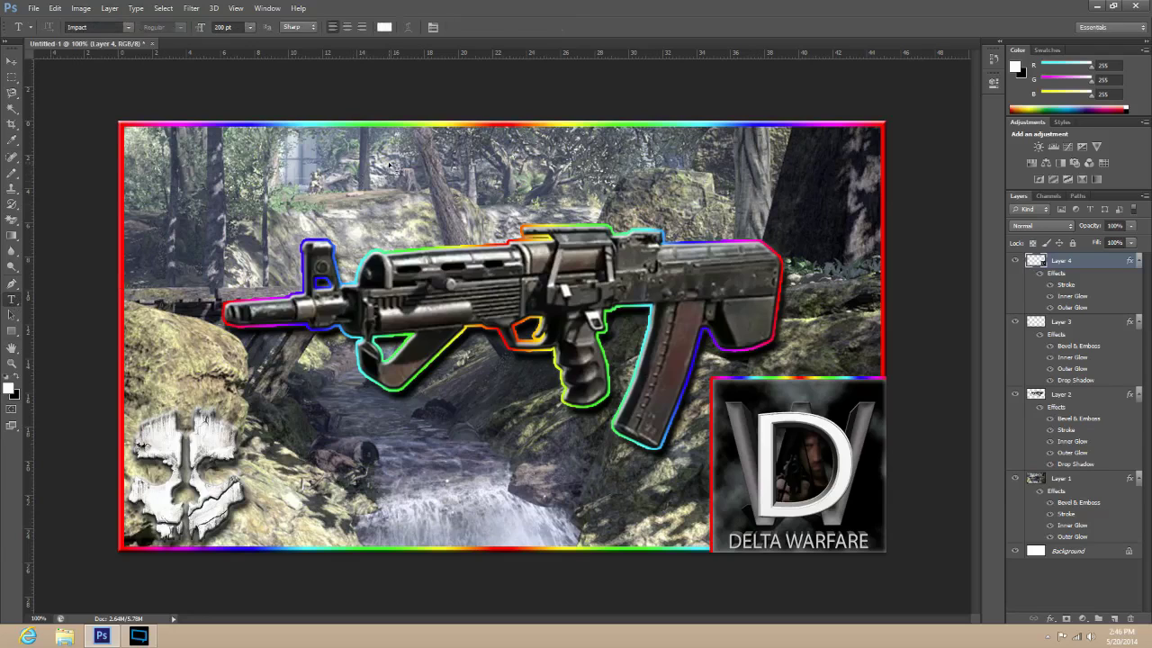
pyautogui.click(393, 168)
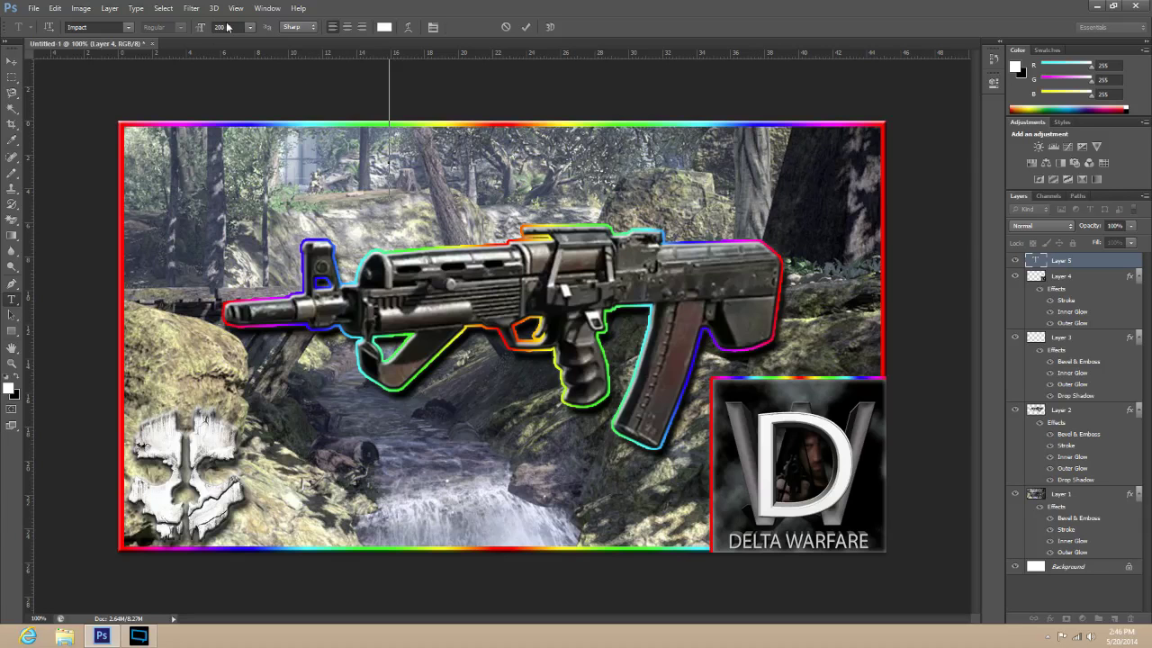
pyautogui.write('230')
pyautogui.press('Return')
pyautogui.write('200')
pyautogui.press('Return')
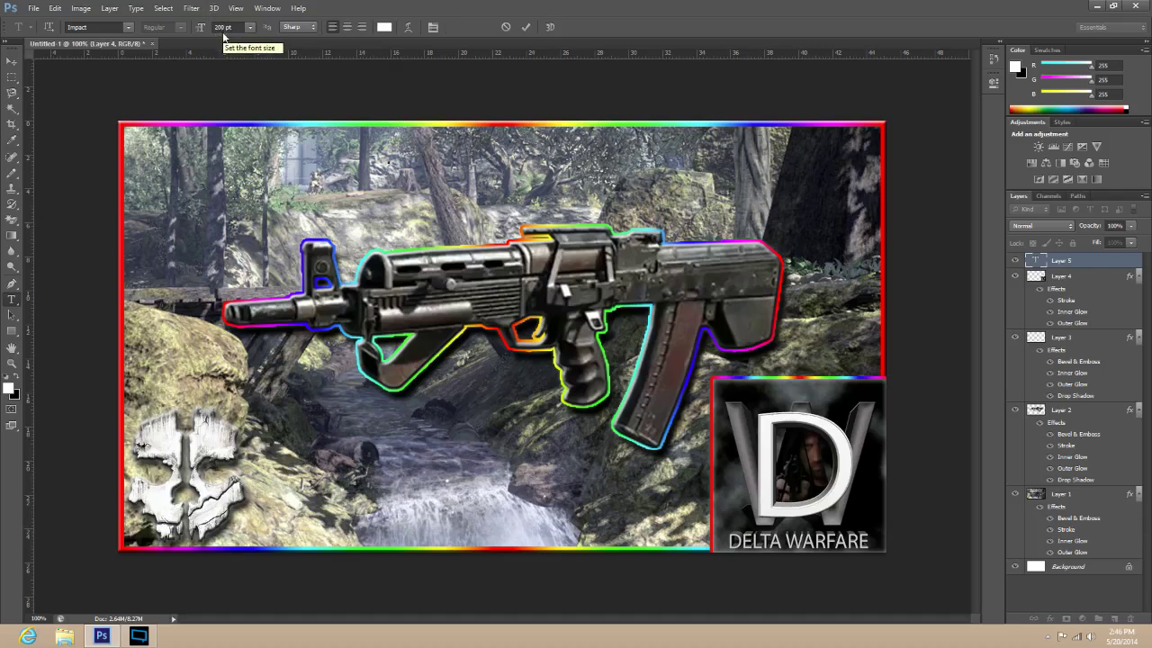
pyautogui.click(250, 27)
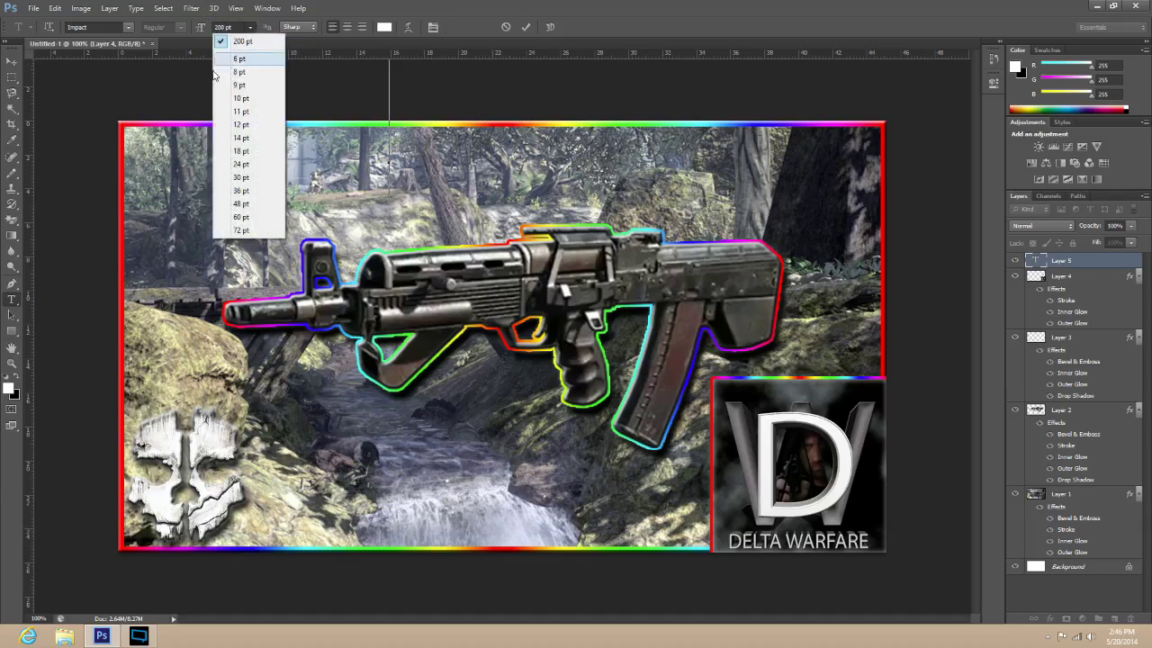
pyautogui.press('Escape')
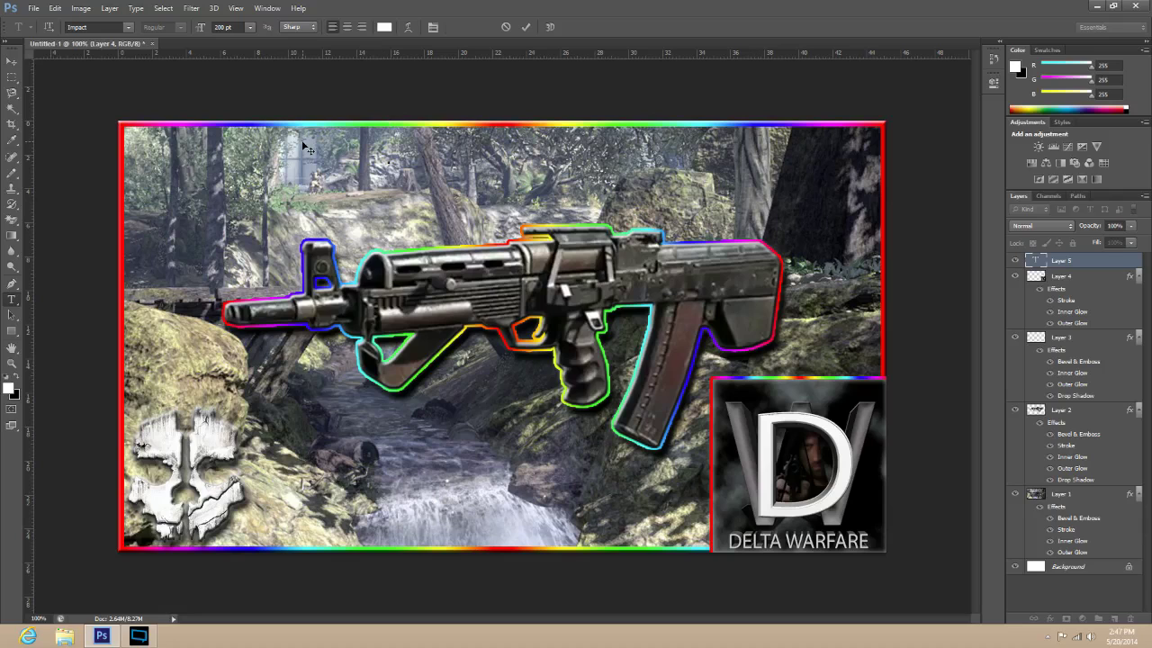
pyautogui.write('IUSE')
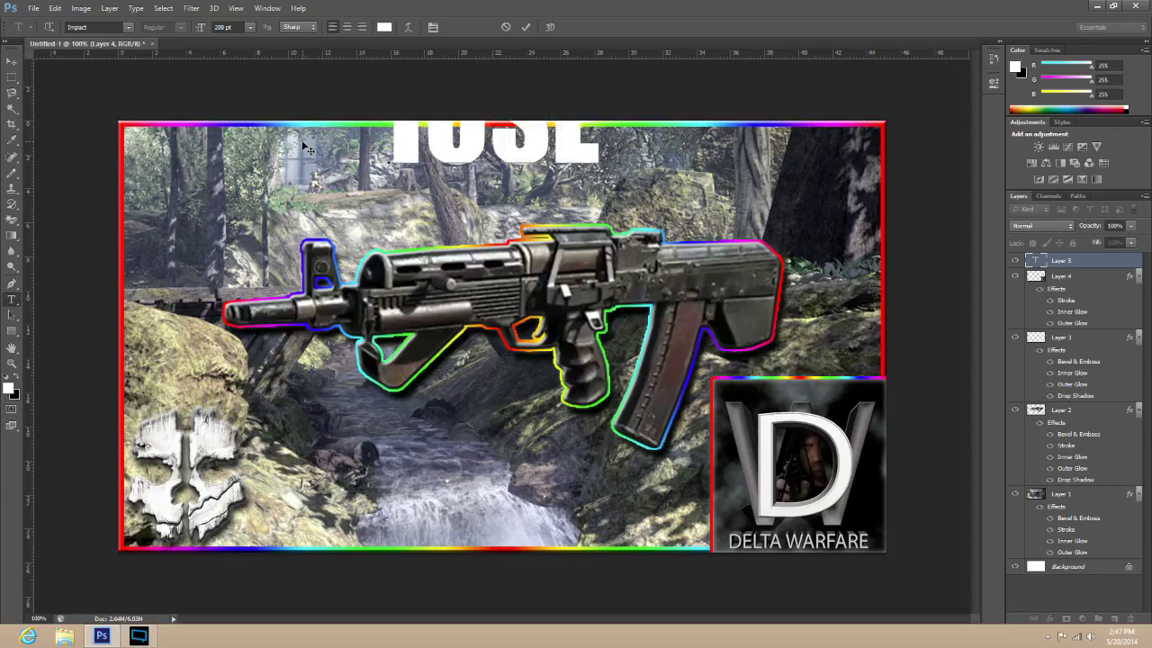
pyautogui.click(423, 144)
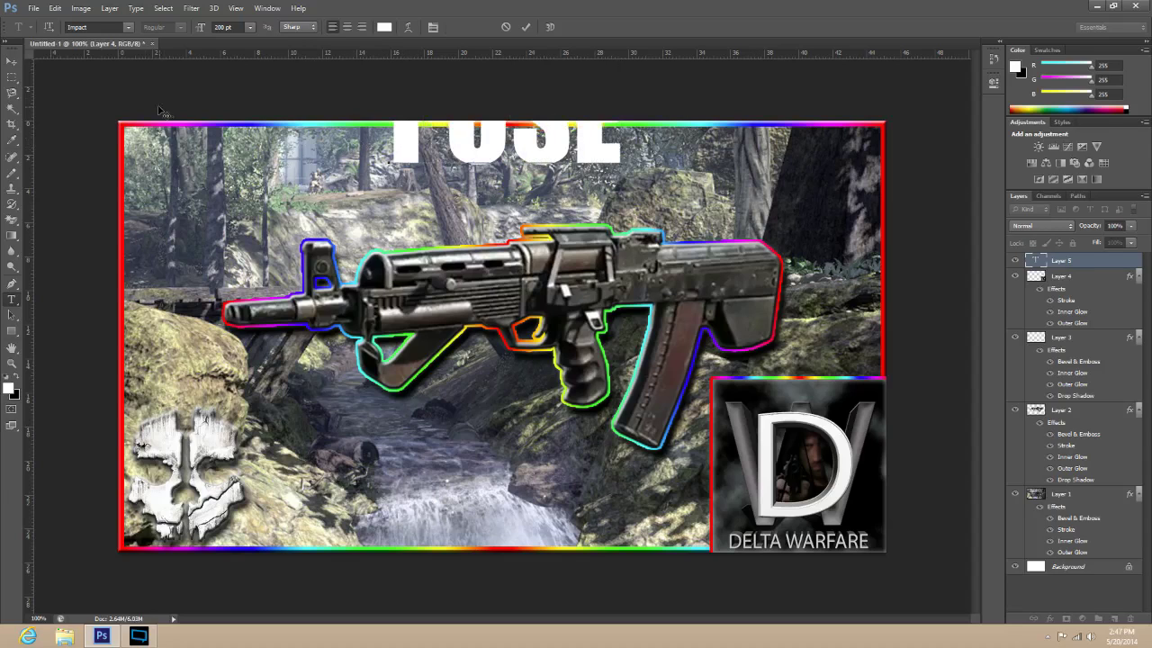
pyautogui.click(9, 69)
pyautogui.moveTo(499, 153); pyautogui.dragTo(492, 211)
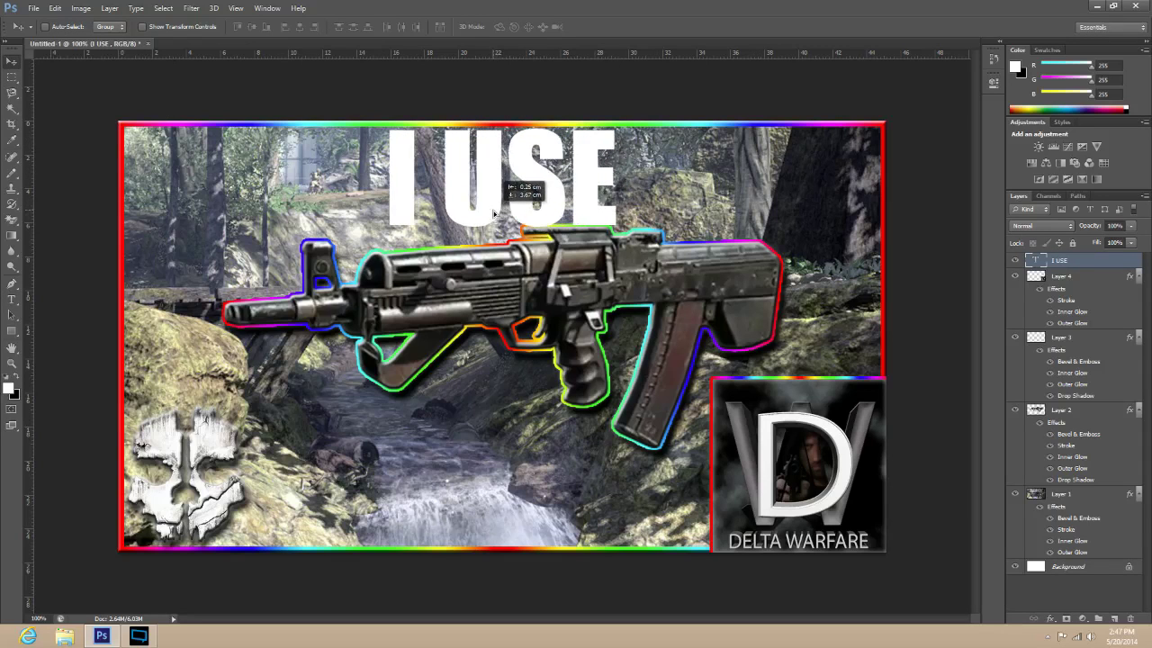
# Try to centre the I USE text vertically on the whole canvas.
pyautogui.click(12, 86)
pyautogui.moveTo(137, 124); pyautogui.dragTo(1013, 601)
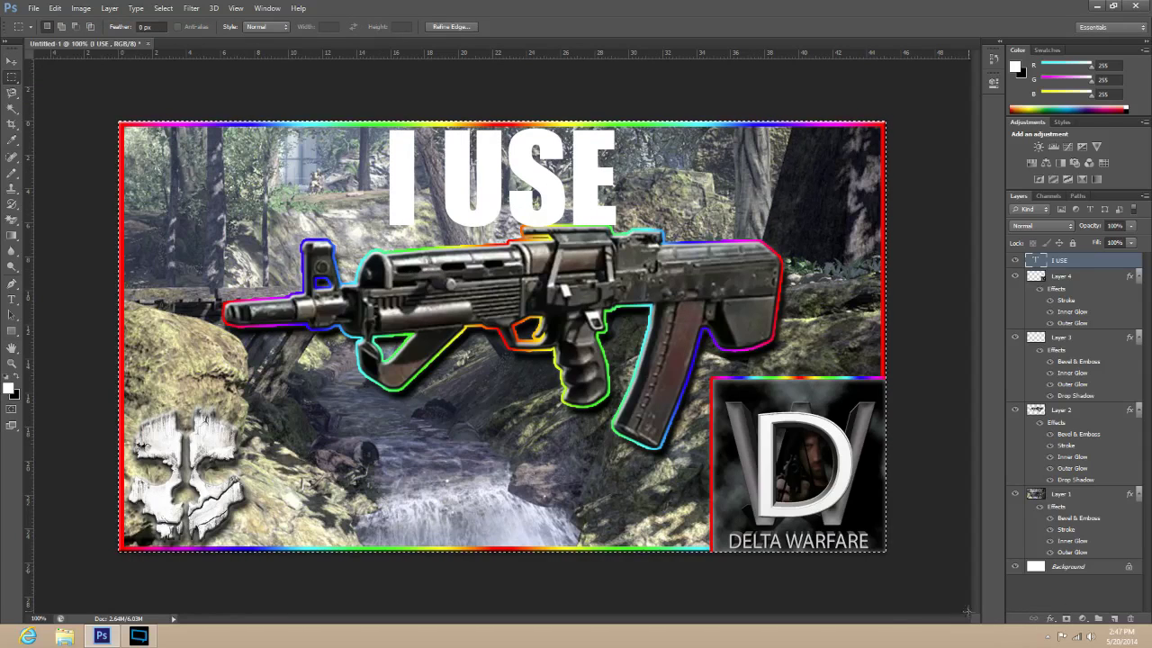
pyautogui.click(12, 61)
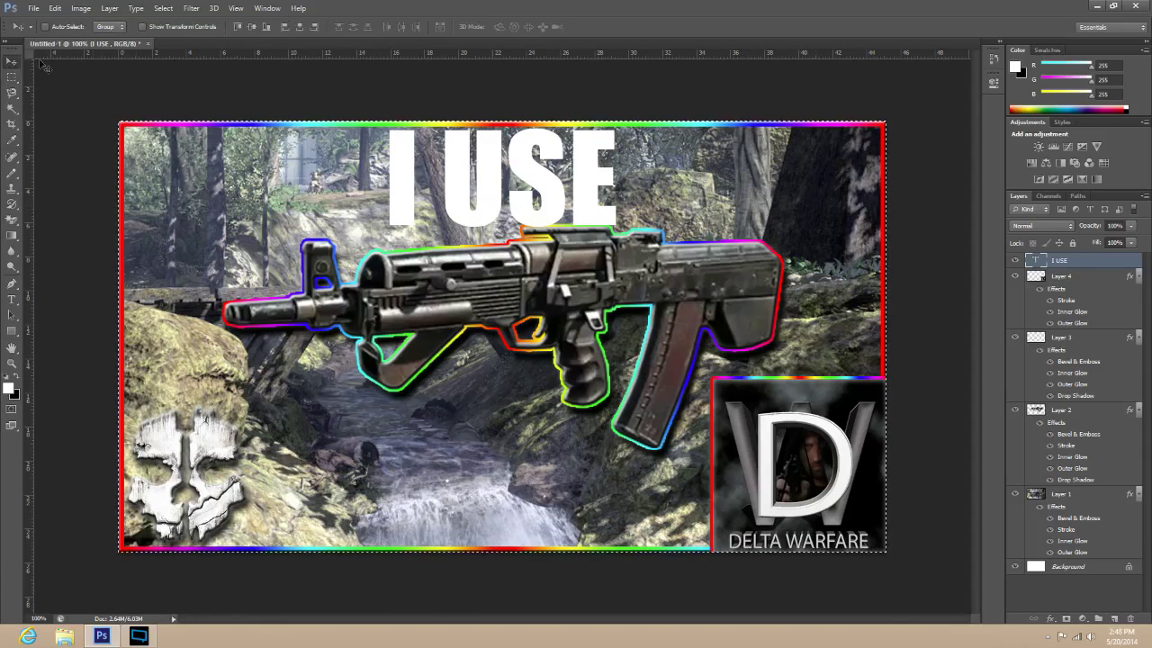
pyautogui.click(251, 27)
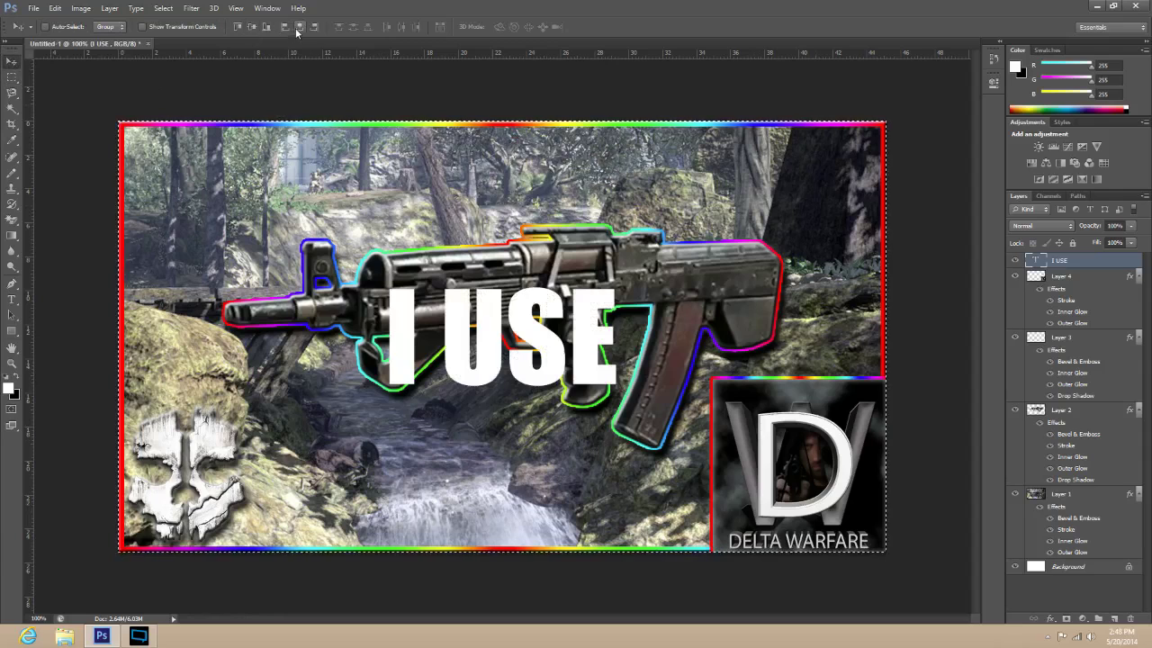
pyautogui.click(54, 8)
pyautogui.click(81, 17)
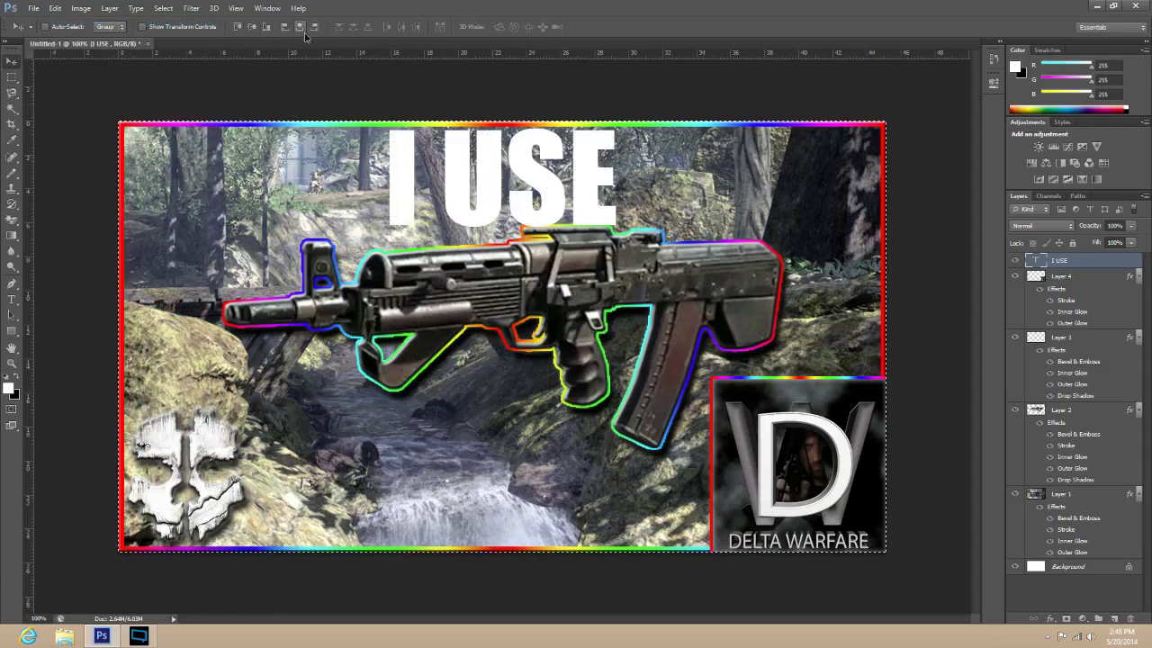
pyautogui.click(163, 8)
pyautogui.click(174, 33)
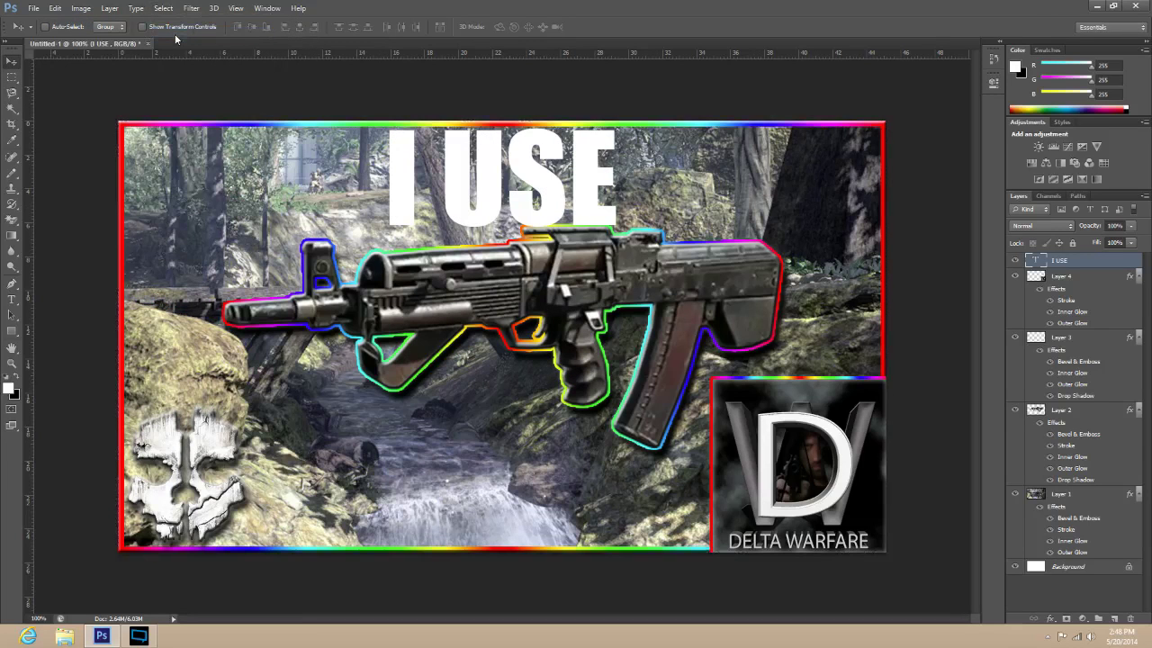
# Add a Bevel & Emboss effect with Contour to the I USE text layer.
pyautogui.click(109, 8)
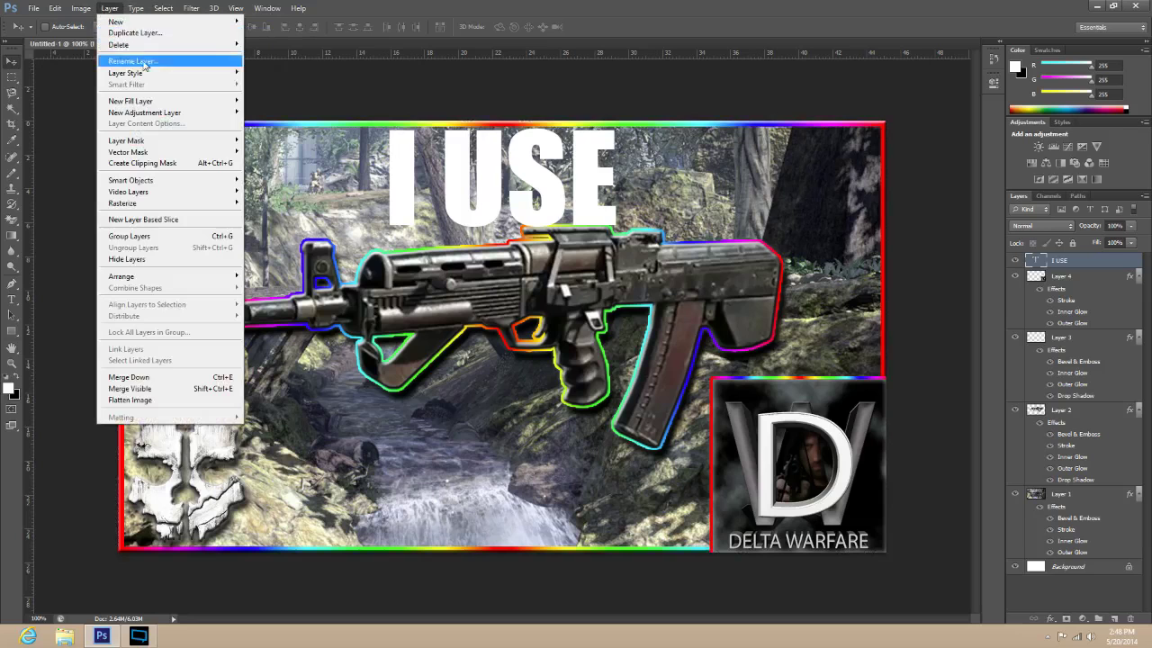
pyautogui.moveTo(144, 72)
pyautogui.click(275, 72)
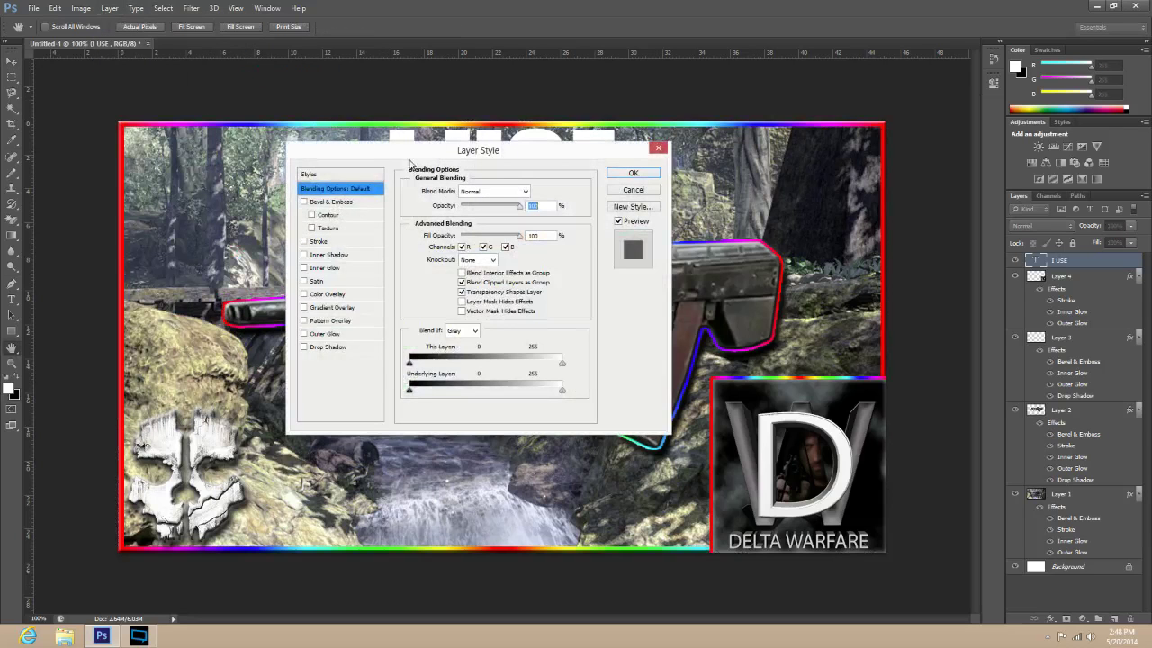
pyautogui.moveTo(414, 150); pyautogui.dragTo(780, 152)
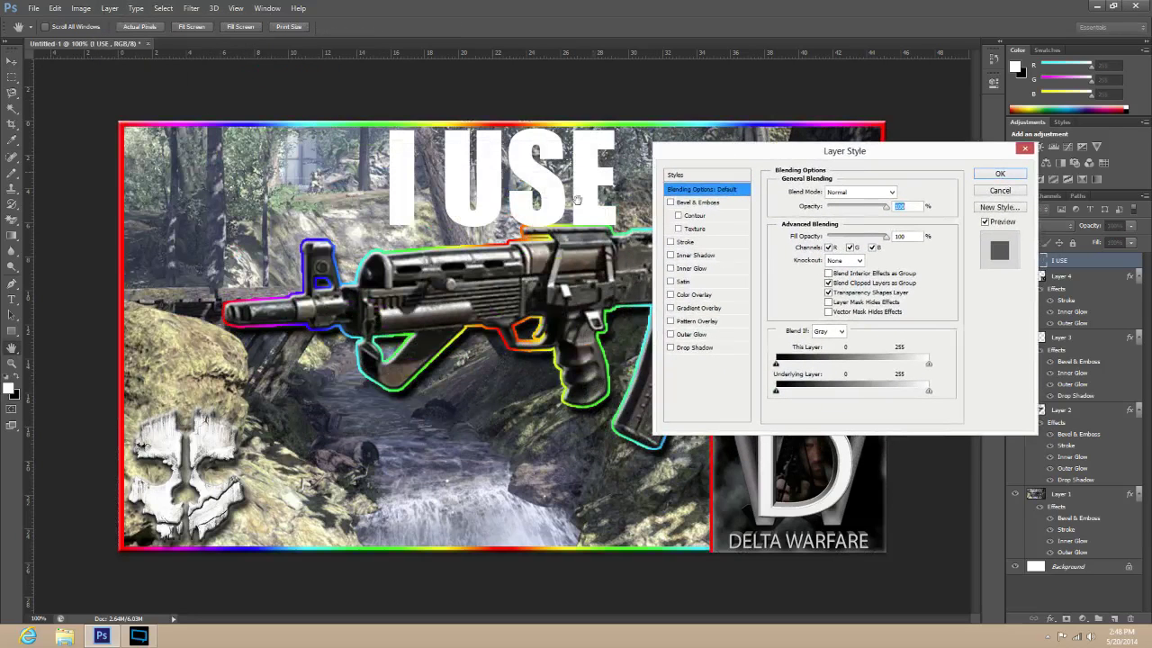
pyautogui.click(670, 203)
pyautogui.click(678, 215)
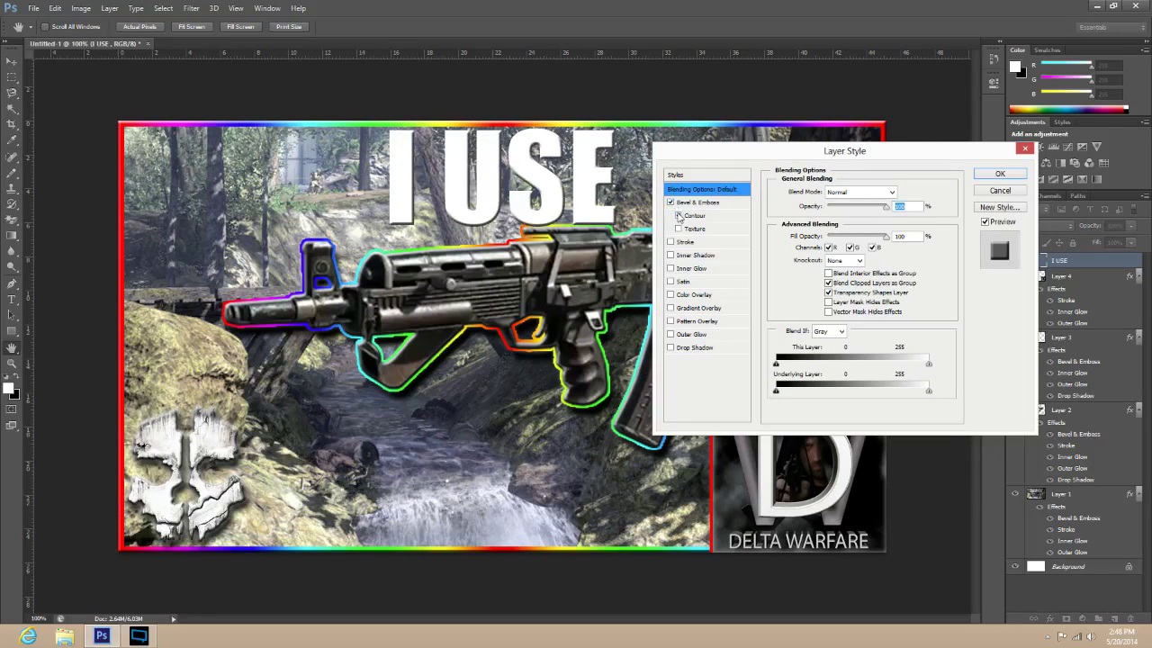
# Add a 5 px black outside Stroke to the I USE text layer.
pyautogui.click(670, 242)
pyautogui.click(687, 243)
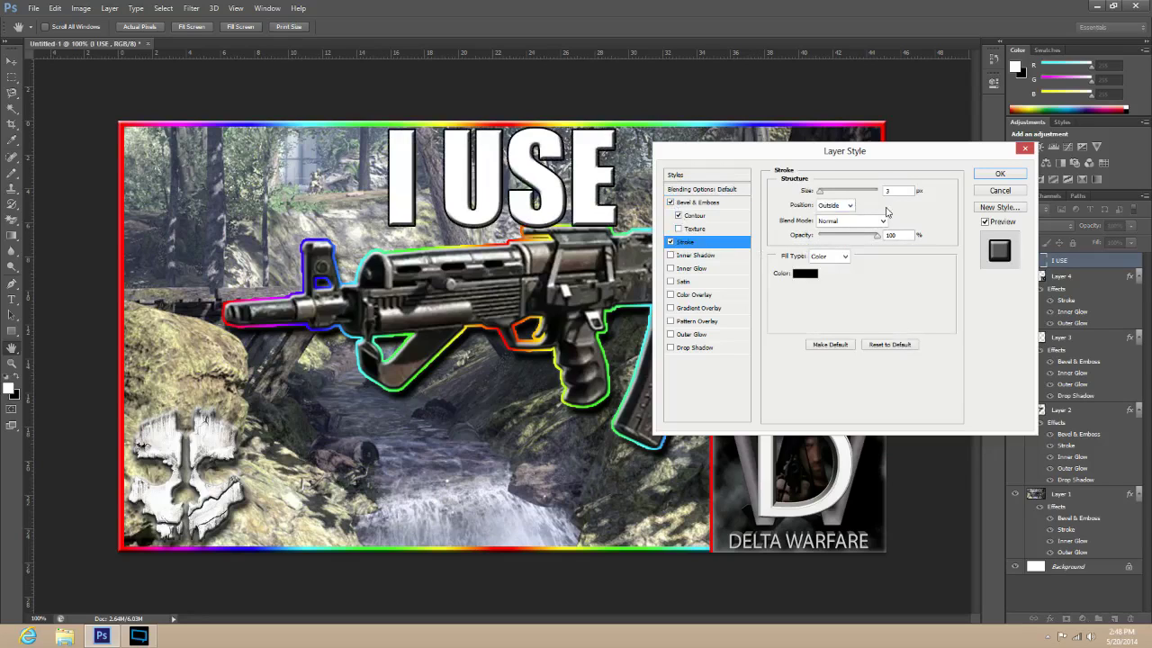
pyautogui.doubleClick(888, 193)
pyautogui.write('5')
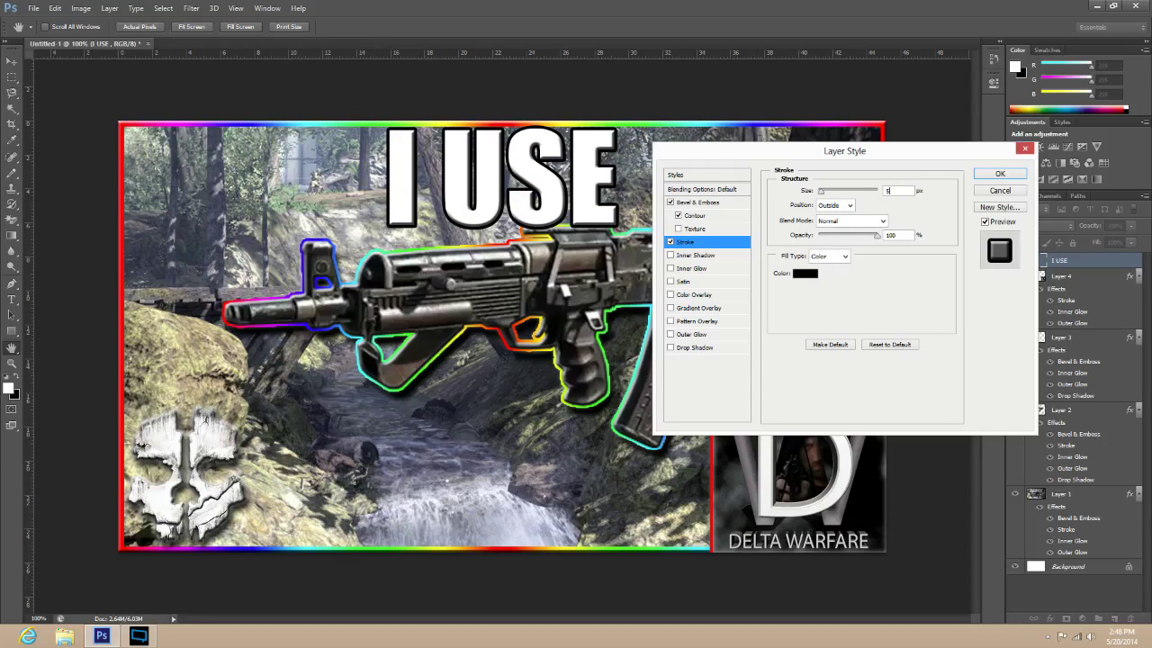
# Add a white (ffffff) Inner Glow to the I USE text with Normal blend mode, 35% opacity and 11 px size.
pyautogui.click(690, 269)
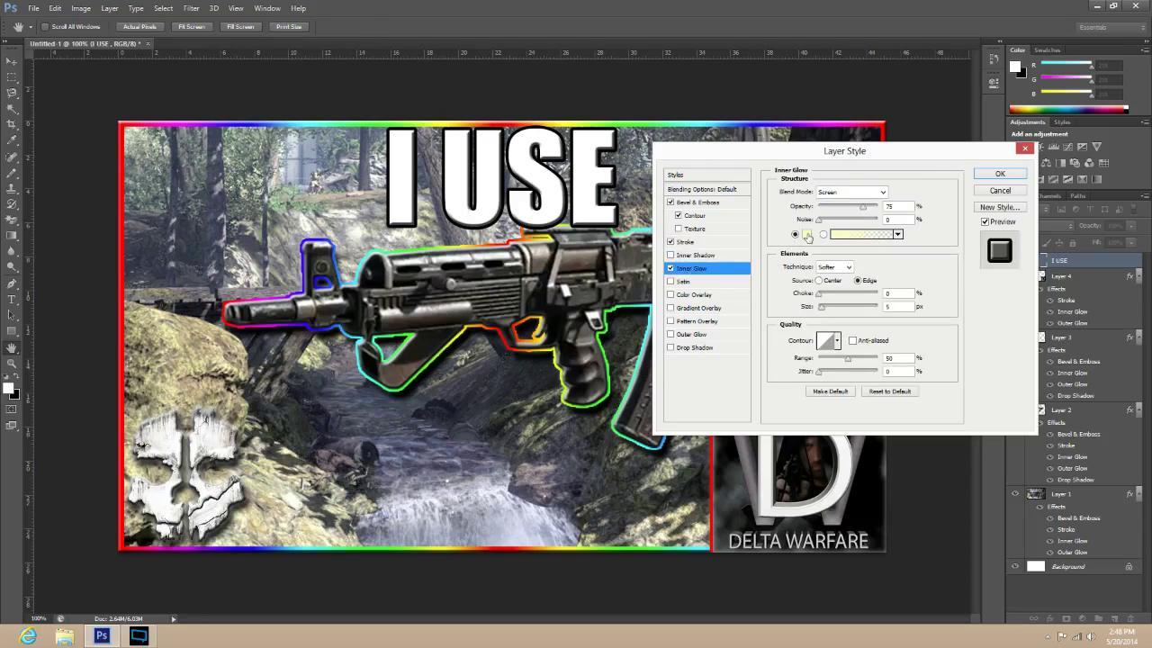
pyautogui.click(807, 235)
pyautogui.moveTo(317, 190); pyautogui.dragTo(223, 160)
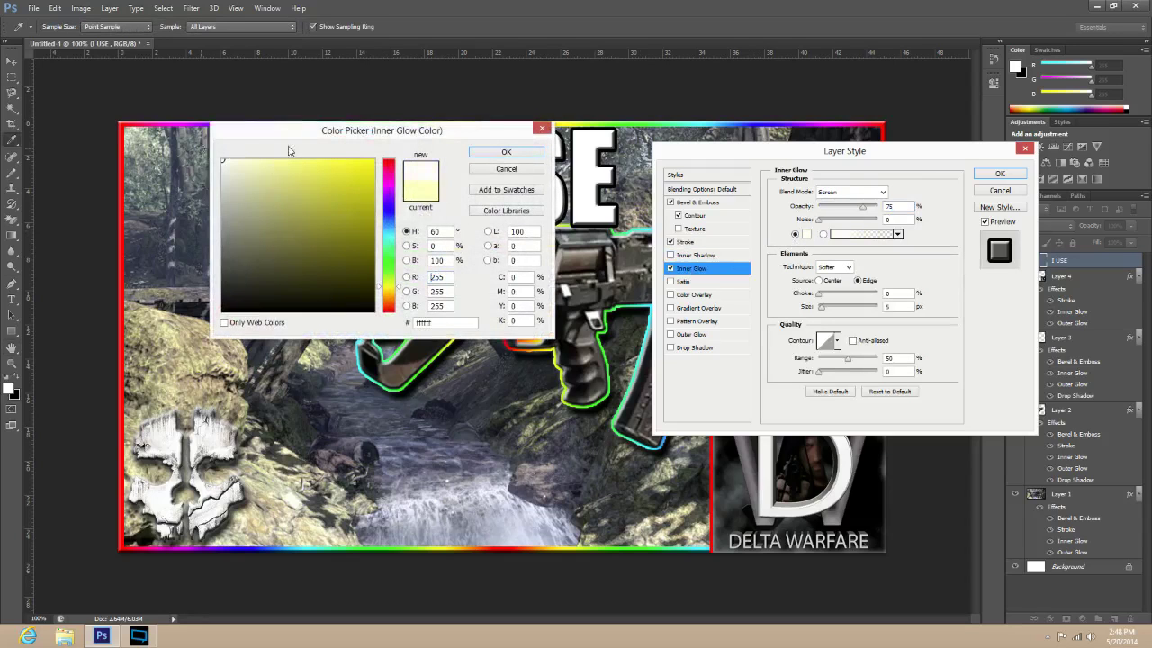
pyautogui.click(511, 155)
pyautogui.click(845, 192)
pyautogui.click(837, 194)
pyautogui.doubleClick(909, 206)
pyautogui.write('35')
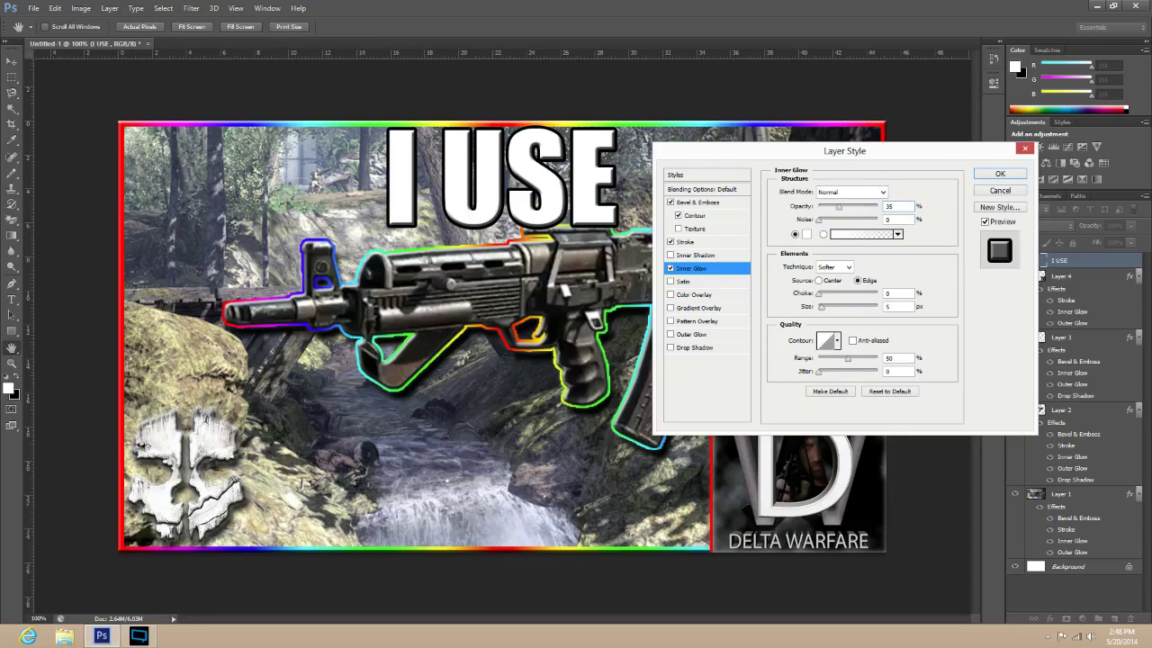
pyautogui.doubleClick(883, 306)
pyautogui.write('11')
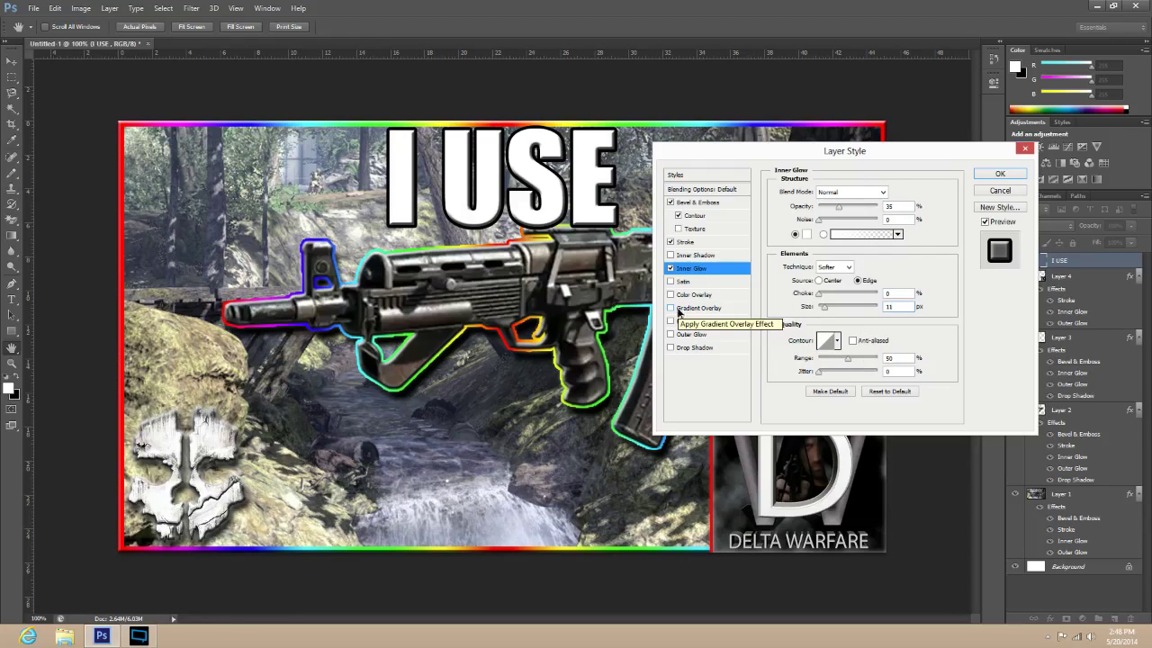
# Add a reversed black-to-white Gradient Overlay to the I USE text with the Reflected style and 17% opacity.
pyautogui.click(682, 308)
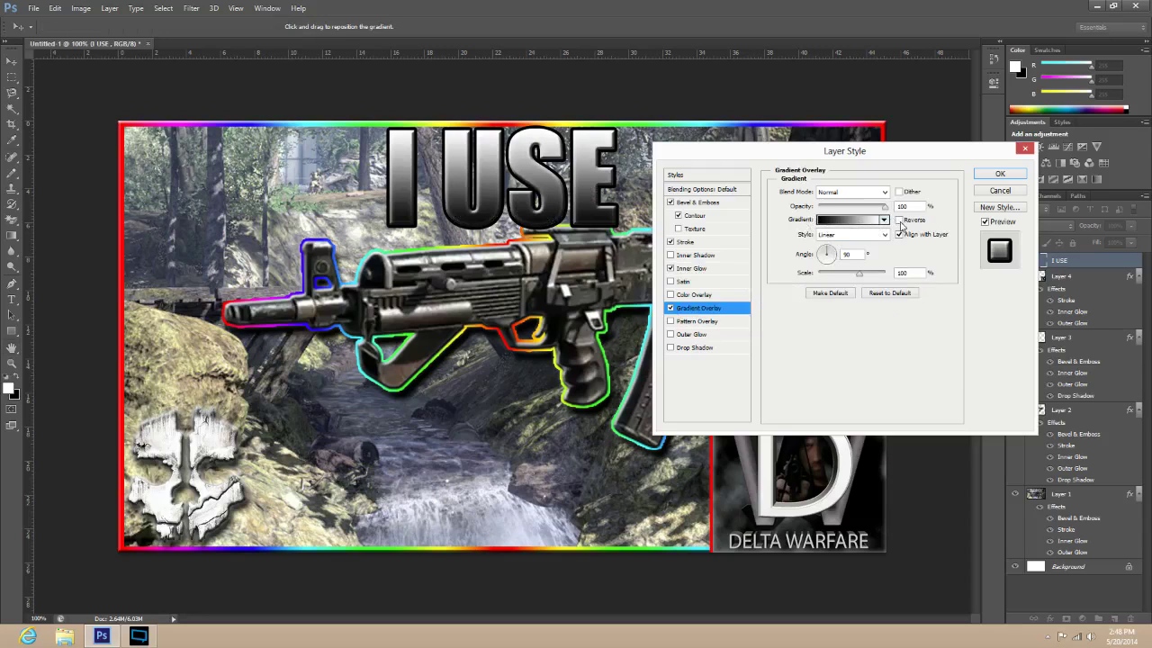
pyautogui.click(898, 220)
pyautogui.click(851, 233)
pyautogui.click(836, 274)
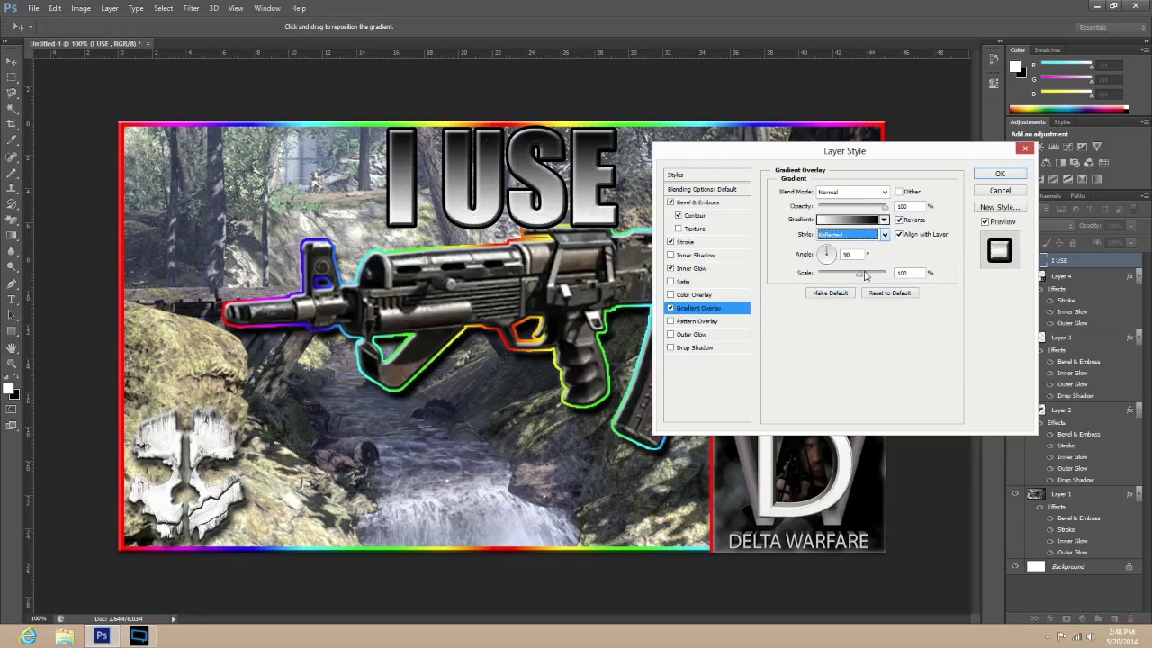
pyautogui.click(883, 207)
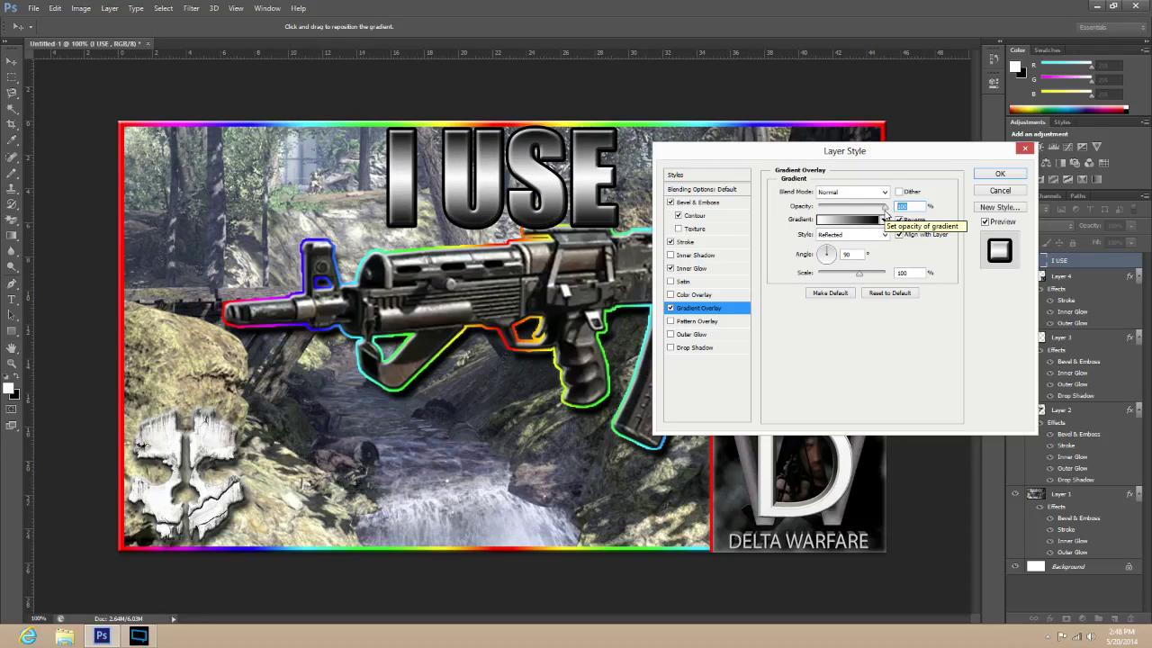
pyautogui.write('17')
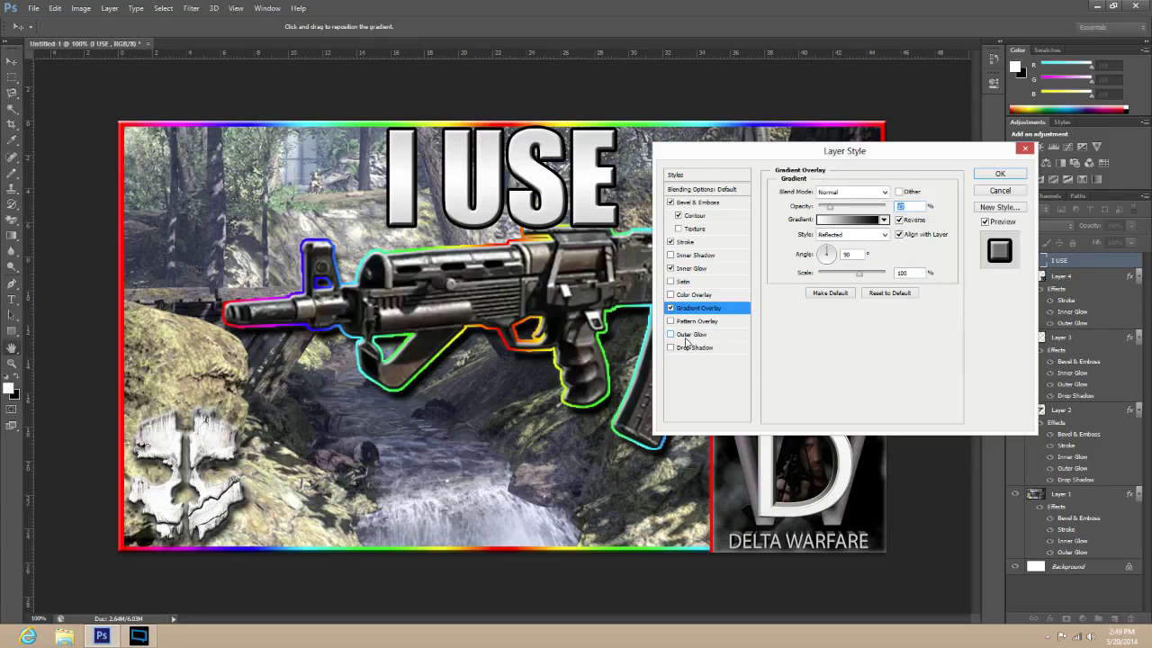
# Add a white (ffffff) Outer Glow to the I USE text with Normal blend mode, 35% opacity and 18 px size.
pyautogui.click(691, 336)
pyautogui.click(806, 235)
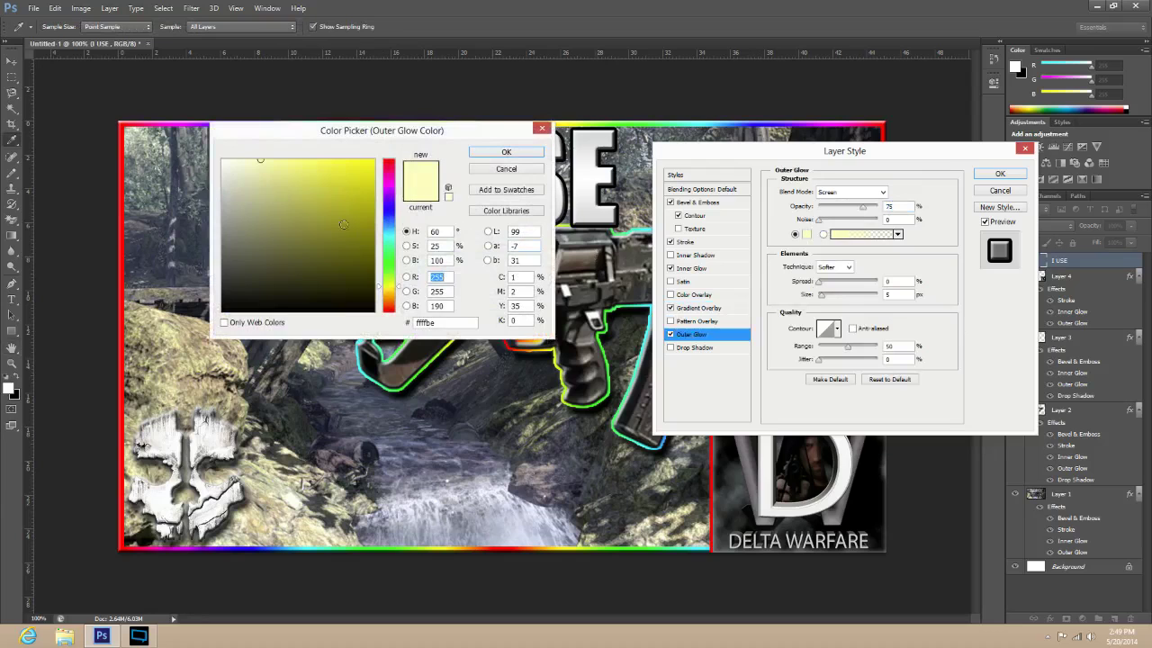
pyautogui.click(230, 160)
pyautogui.moveTo(231, 160); pyautogui.dragTo(223, 157)
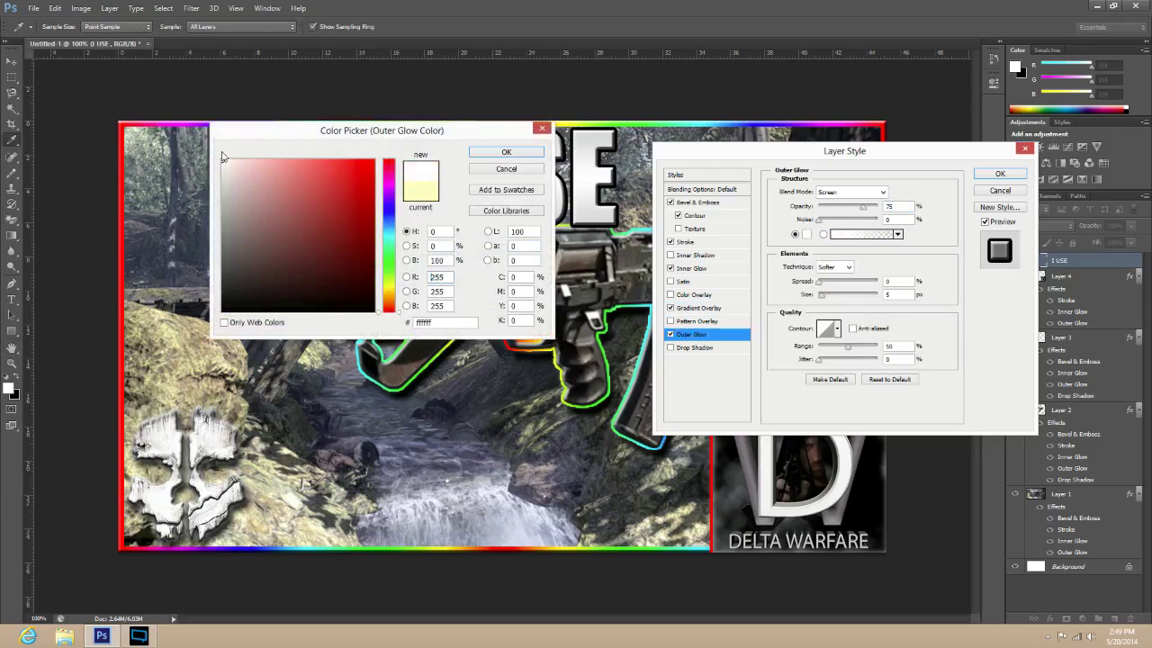
pyautogui.click(504, 151)
pyautogui.click(880, 192)
pyautogui.click(837, 204)
pyautogui.press('Tab')
pyautogui.write('35')
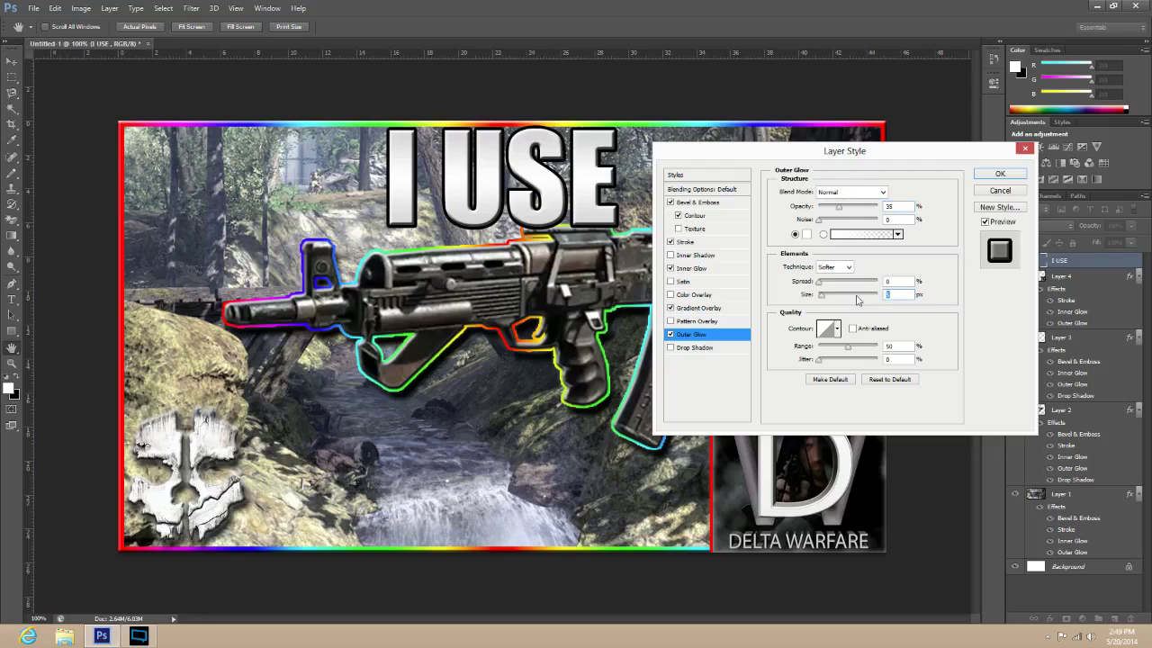
pyautogui.write('18')
# Add a black Drop Shadow to the I USE text with Normal blend mode, 100% opacity, 20 px distance and 10 px size, and apply the style.
pyautogui.click(712, 349)
pyautogui.click(844, 202)
pyautogui.click(846, 205)
pyautogui.press('Tab')
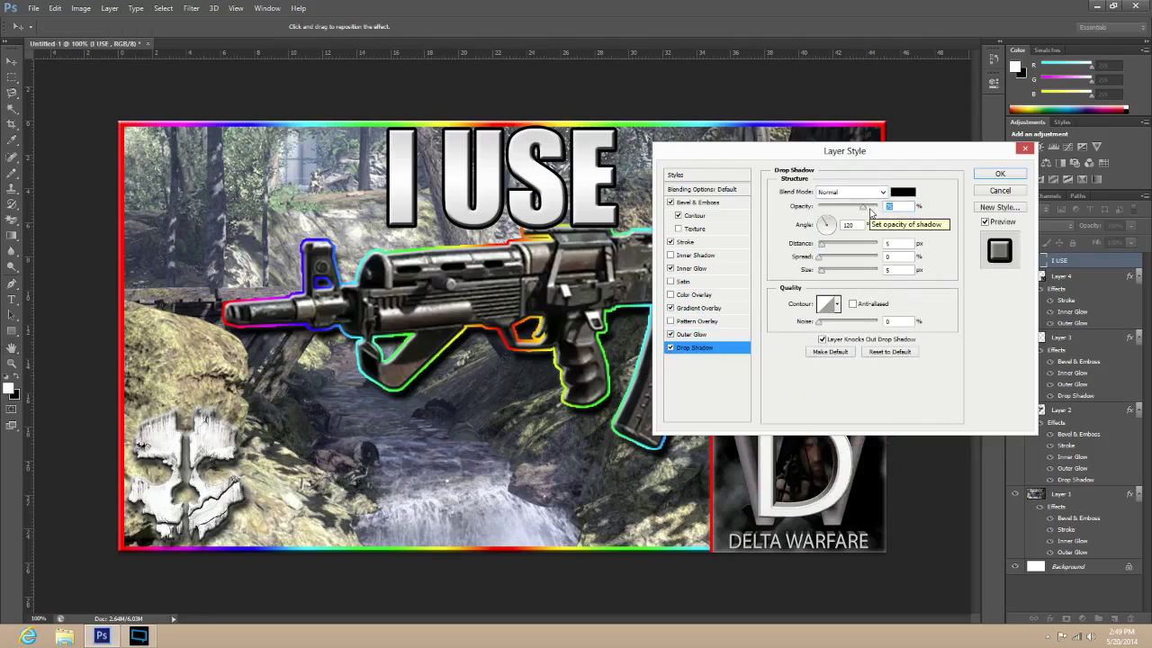
pyautogui.write('100')
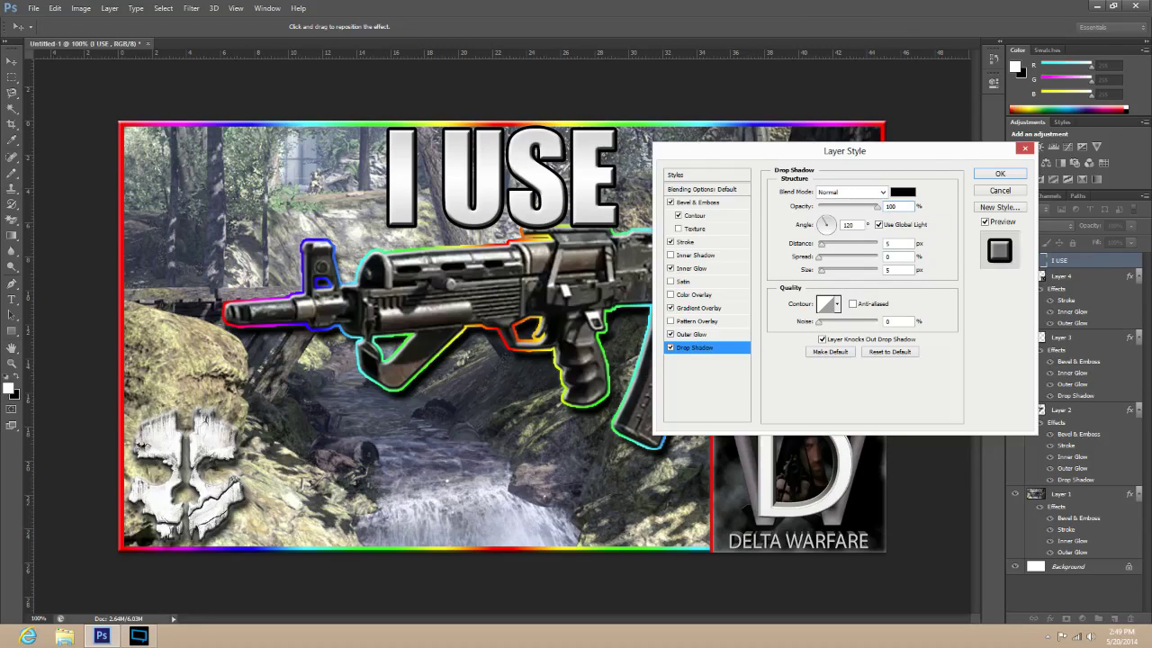
pyautogui.write('20')
pyautogui.write('10')
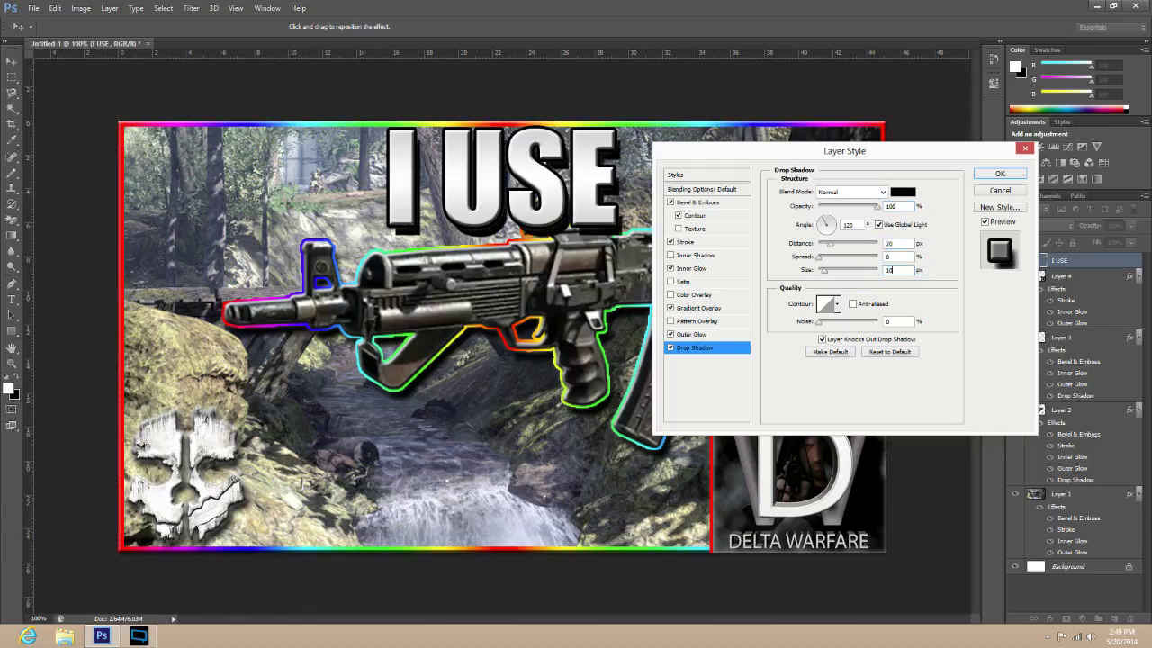
pyautogui.click(990, 176)
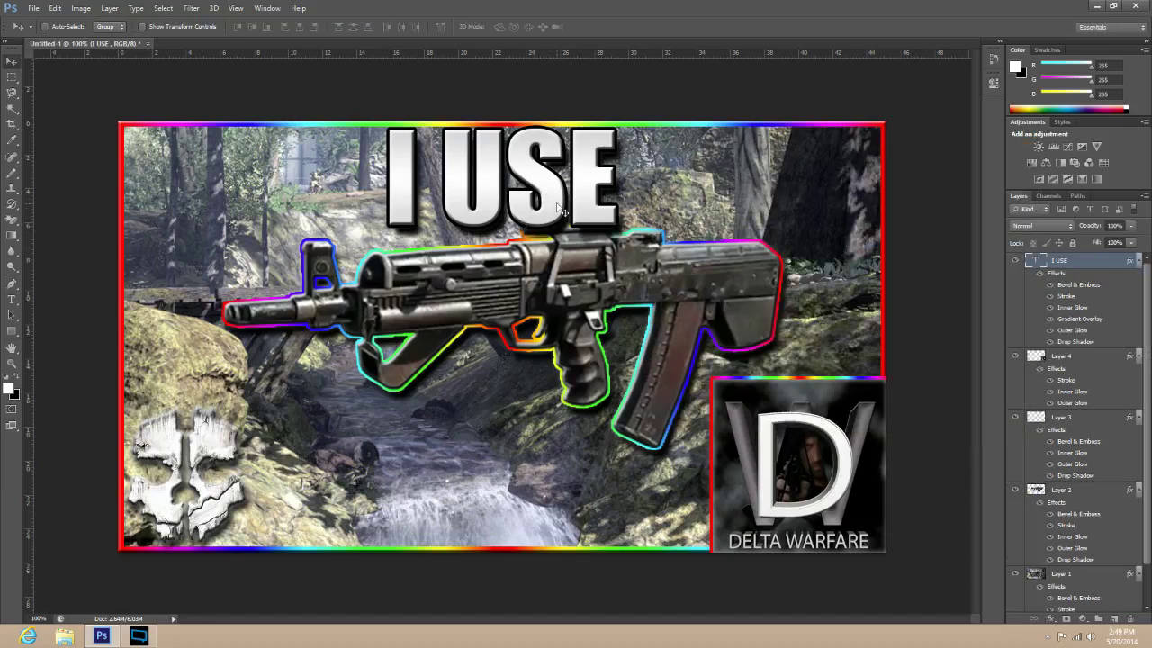
# Move the I USE text slightly down, centre it horizontally on the canvas, and clear the selection.
pyautogui.moveTo(560, 209); pyautogui.dragTo(558, 212)
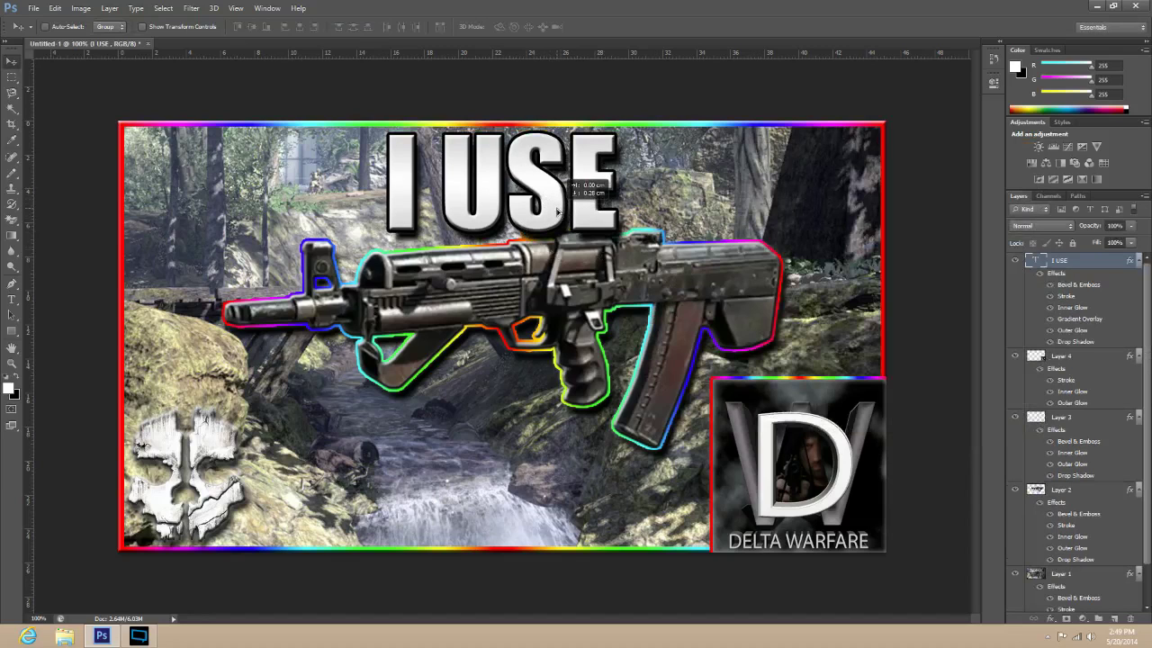
pyautogui.click(12, 77)
pyautogui.moveTo(89, 81); pyautogui.dragTo(1086, 599)
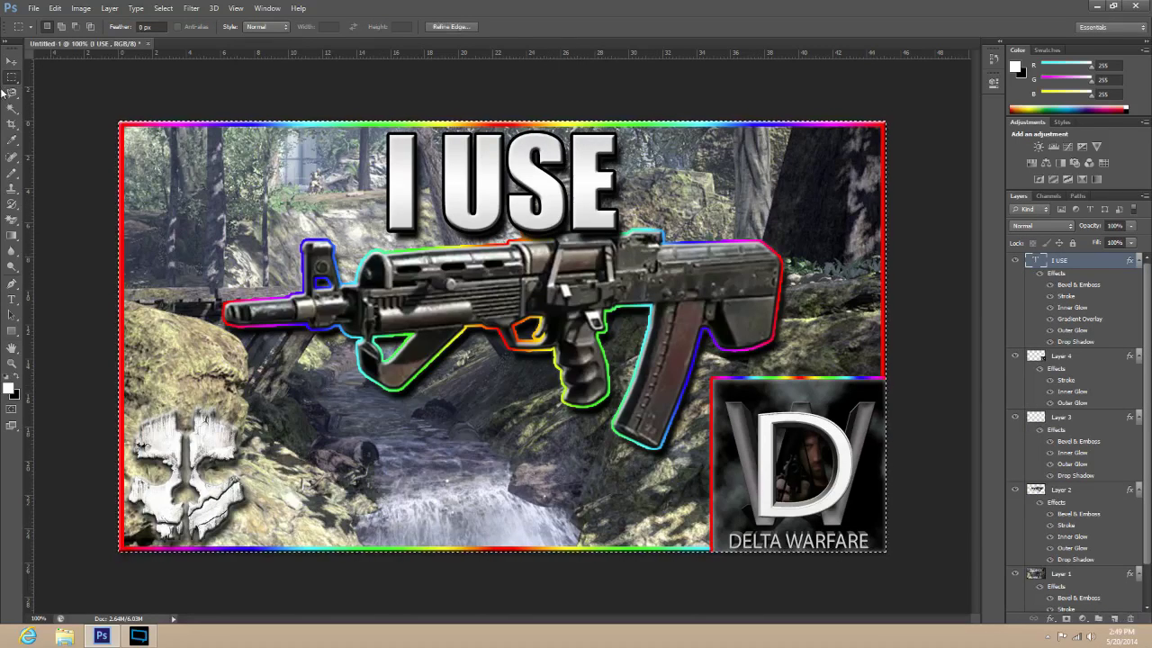
pyautogui.click(11, 61)
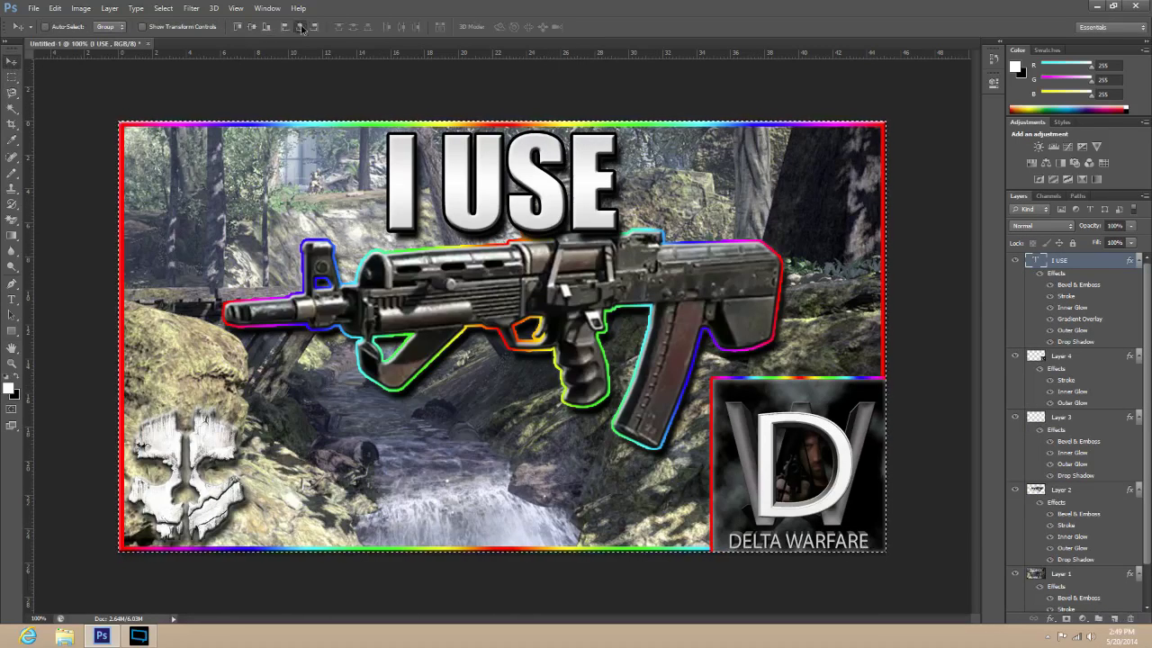
pyautogui.click(163, 8)
pyautogui.click(177, 34)
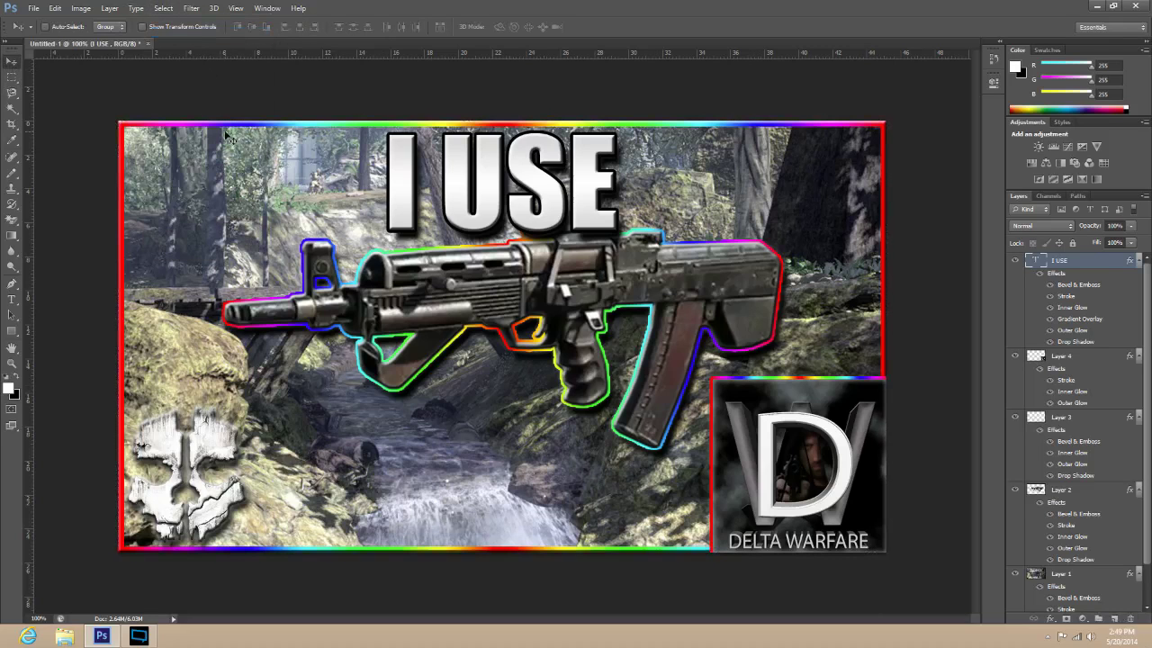
# Add THE VEPR in white 200 pt Impact text and place it along the bottom of the thumbnail, below the rifle.
pyautogui.click(12, 298)
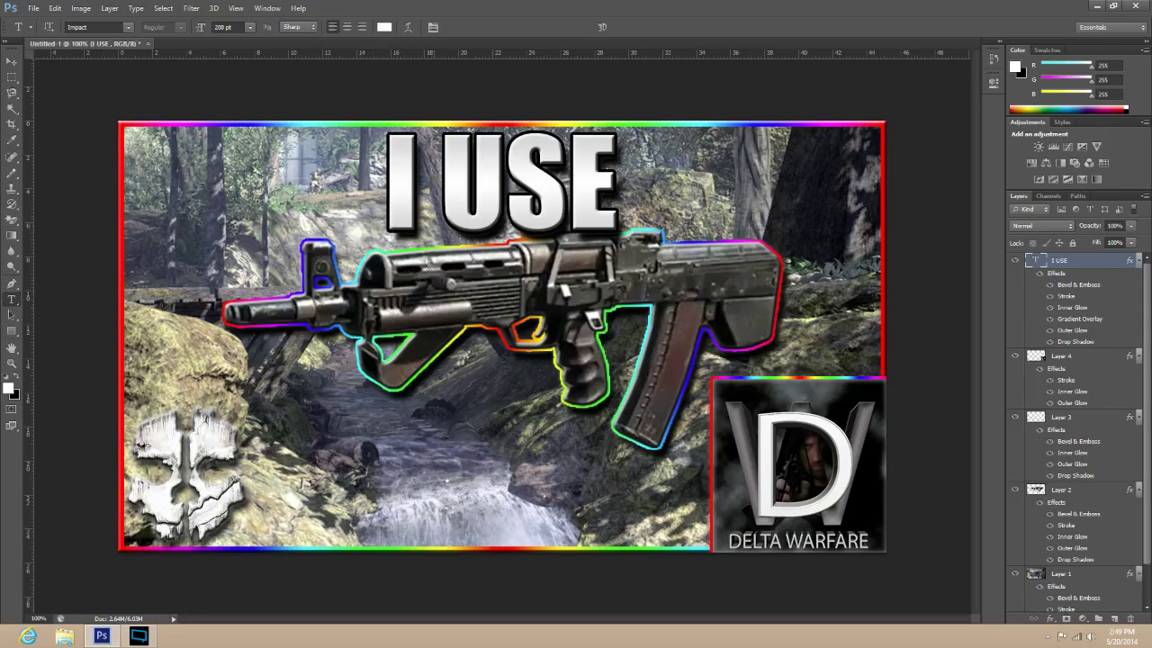
pyautogui.click(261, 490)
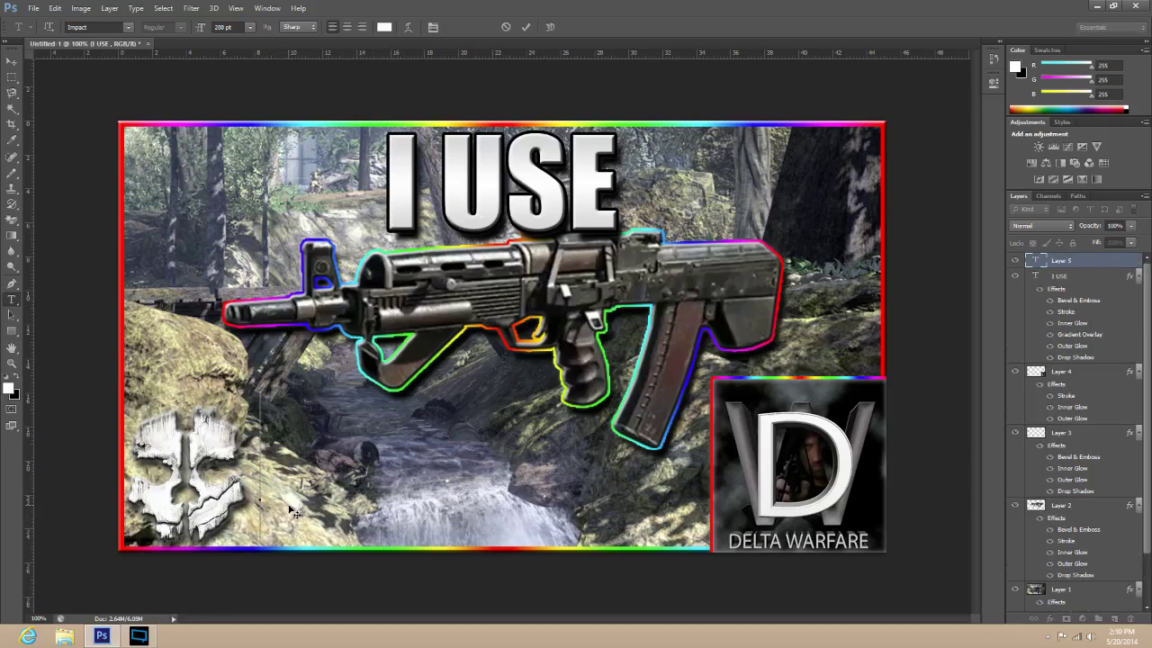
pyautogui.write('TEH')
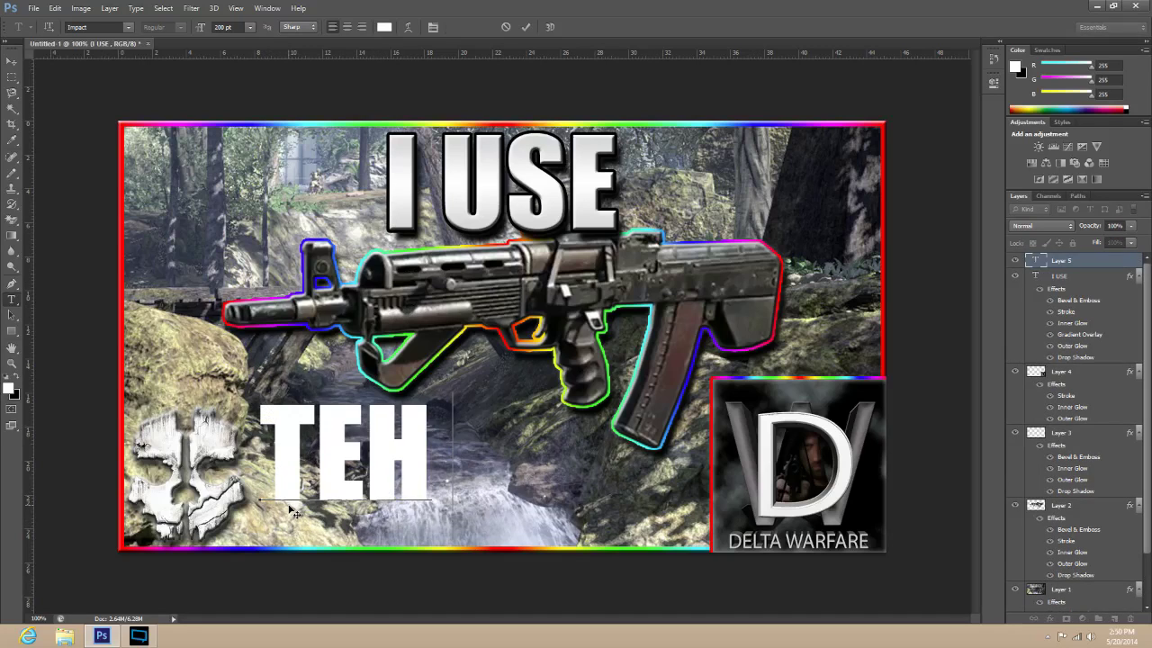
pyautogui.press('BackSpace')
pyautogui.press('BackSpace')
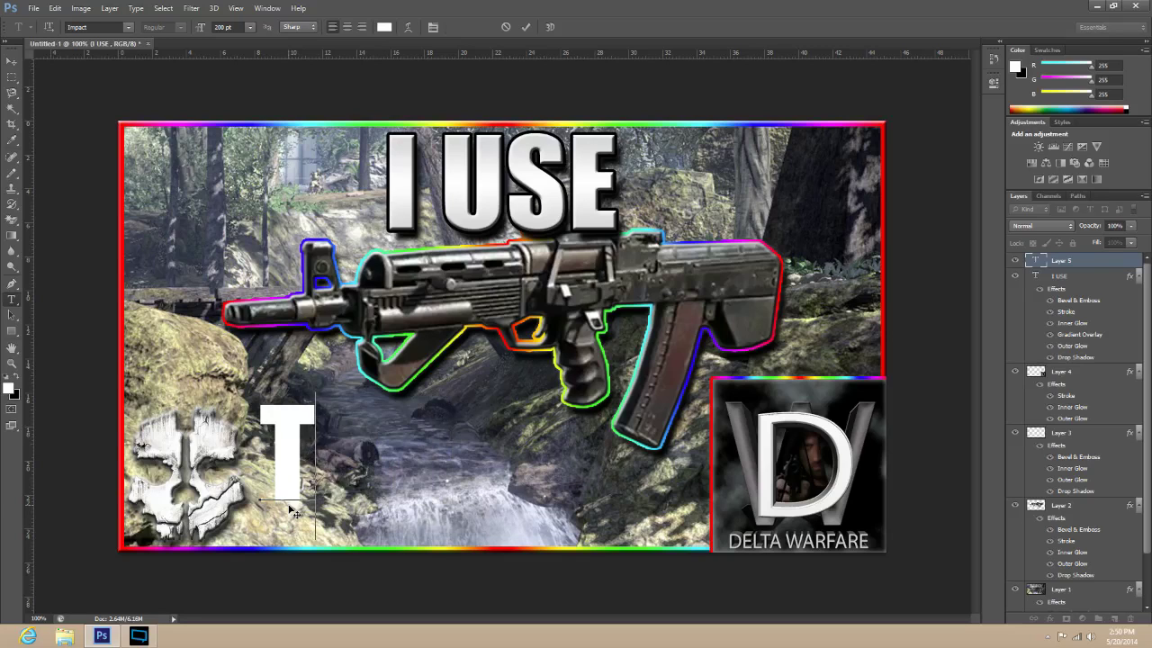
pyautogui.write('HE VEPR')
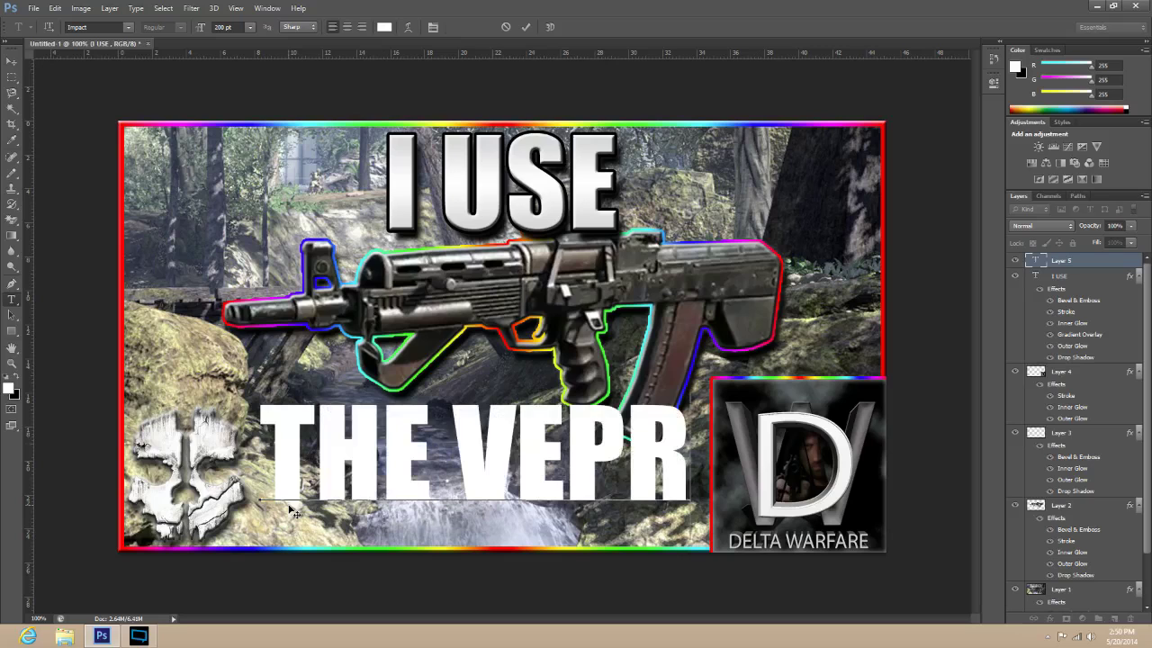
pyautogui.click(11, 61)
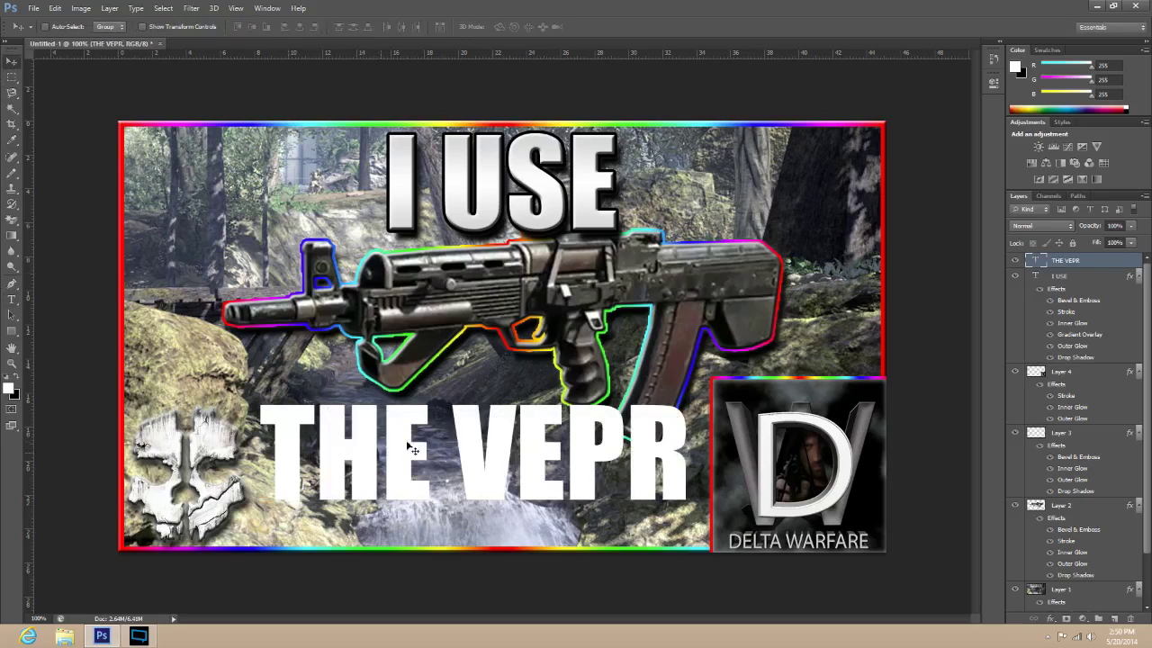
pyautogui.moveTo(510, 467); pyautogui.dragTo(512, 507)
# Centre THE VEPR text horizontally on the canvas, and shift it left between the skull and the Delta Warfare logo.
pyautogui.click(12, 76)
pyautogui.moveTo(139, 108); pyautogui.dragTo(1089, 601)
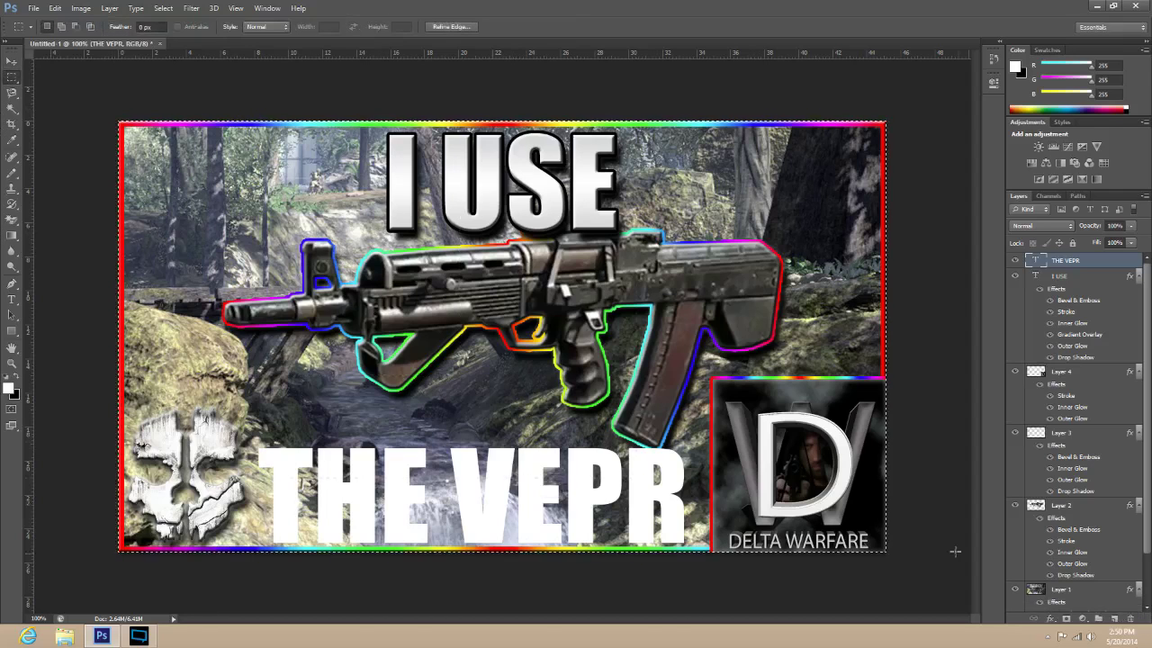
pyautogui.click(11, 61)
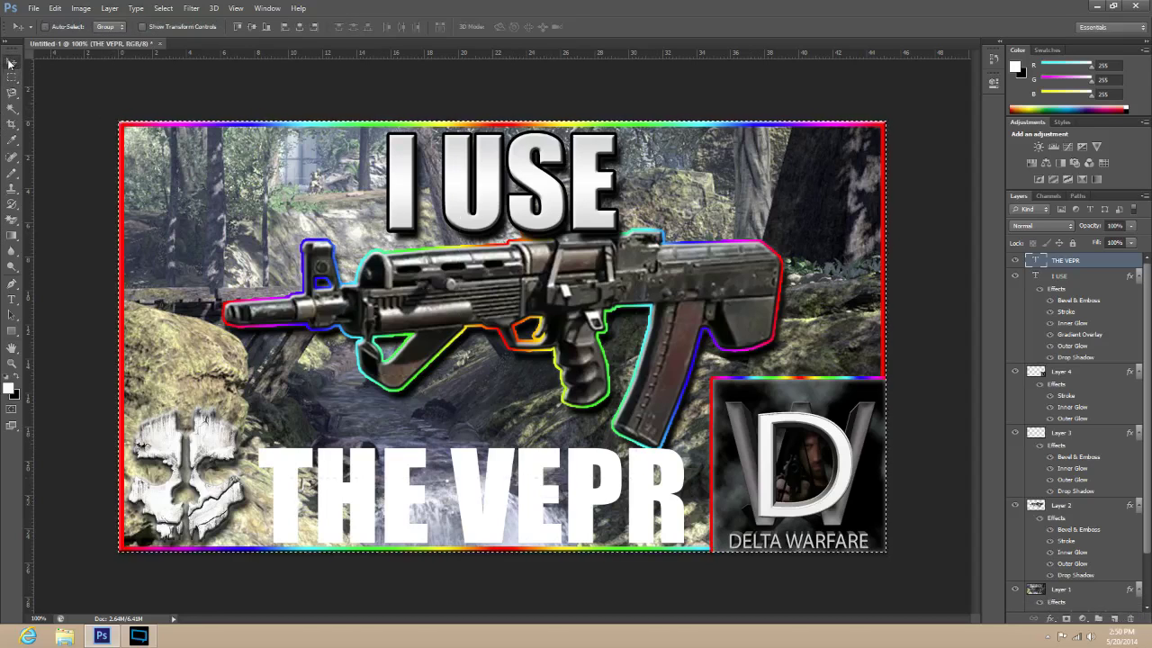
pyautogui.click(300, 27)
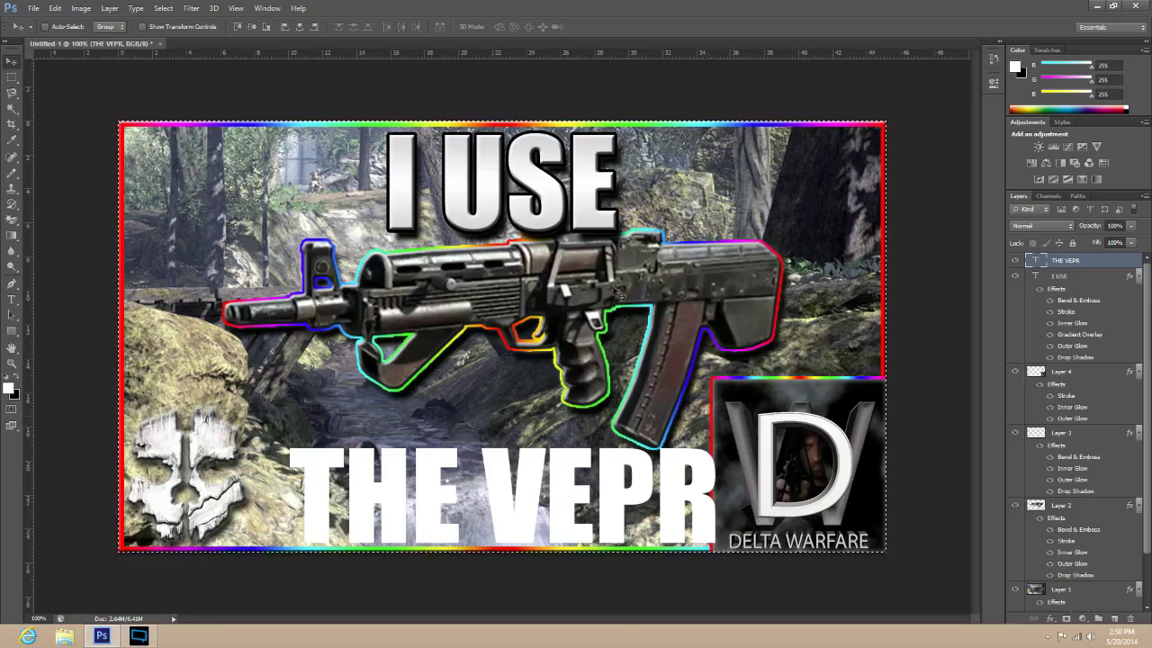
pyautogui.click(163, 8)
pyautogui.click(171, 33)
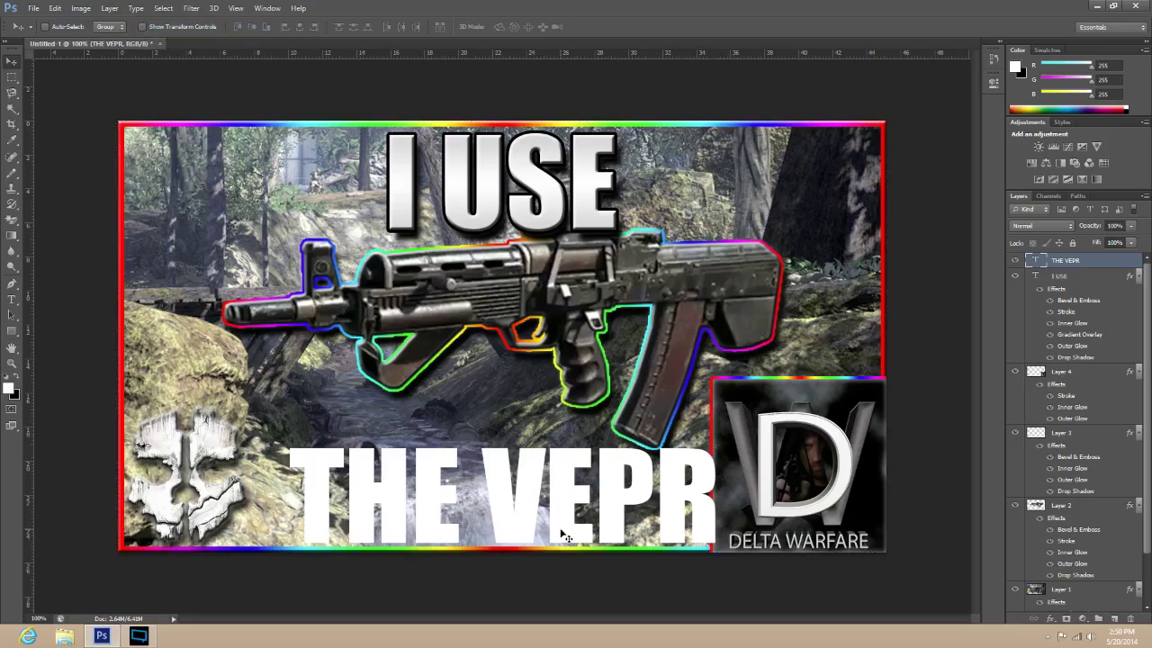
pyautogui.moveTo(562, 536); pyautogui.dragTo(533, 529)
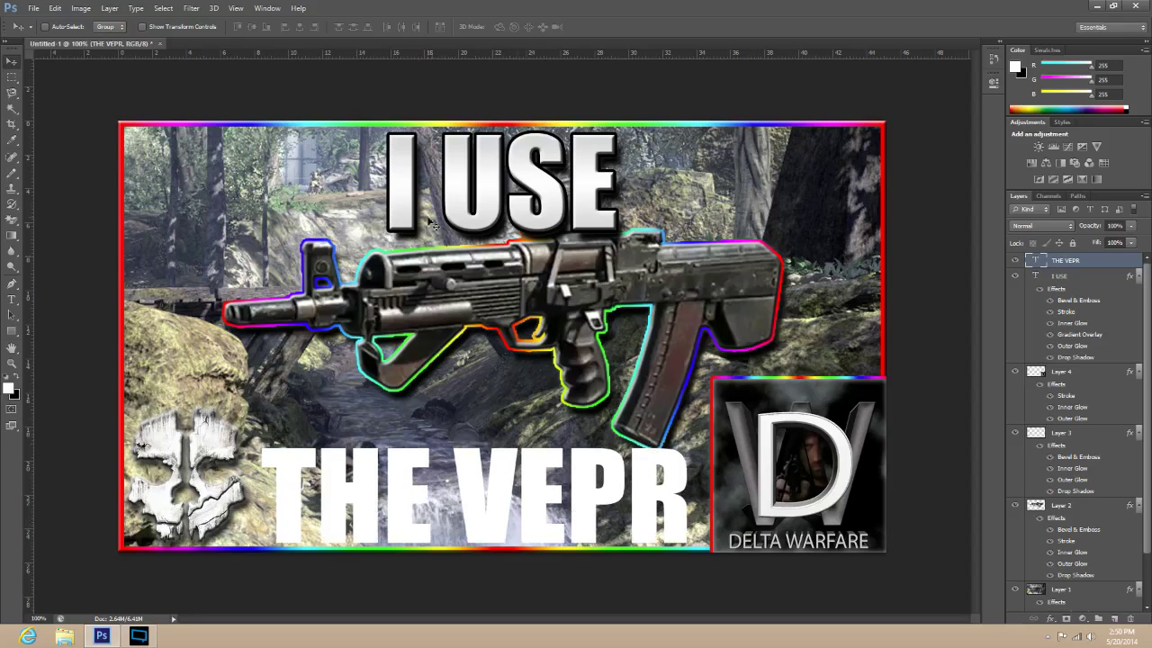
# Add Bevel & Emboss with Contour and a black 5 px outside Stroke to THE VEPR text.
pyautogui.click(110, 8)
pyautogui.moveTo(199, 74)
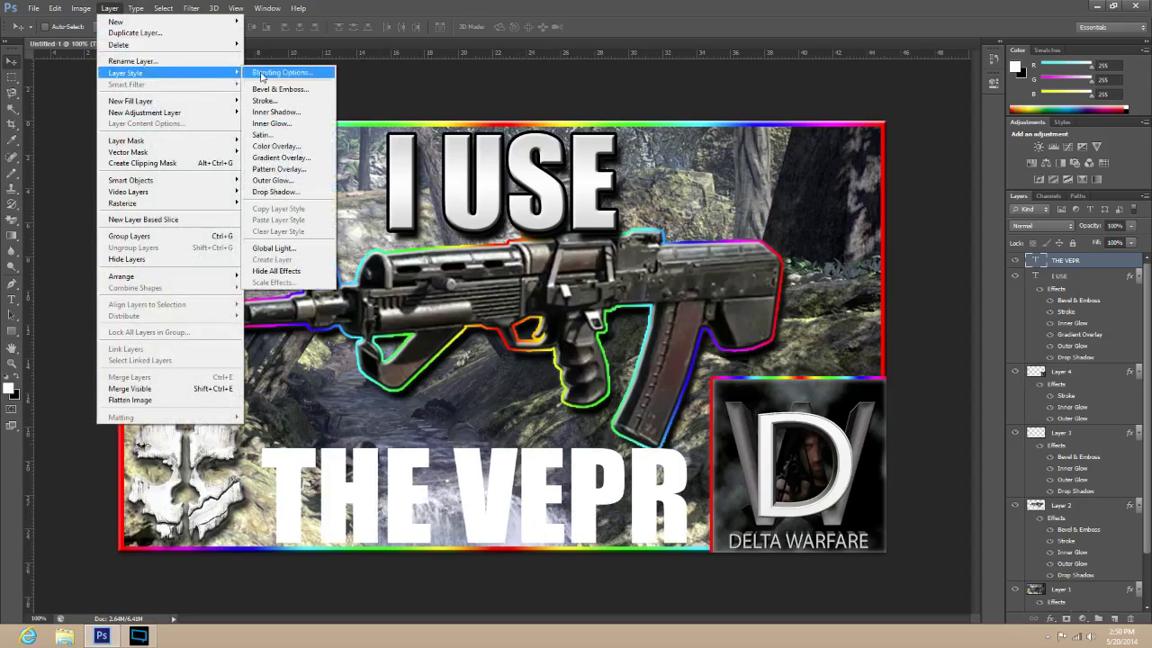
pyautogui.click(262, 77)
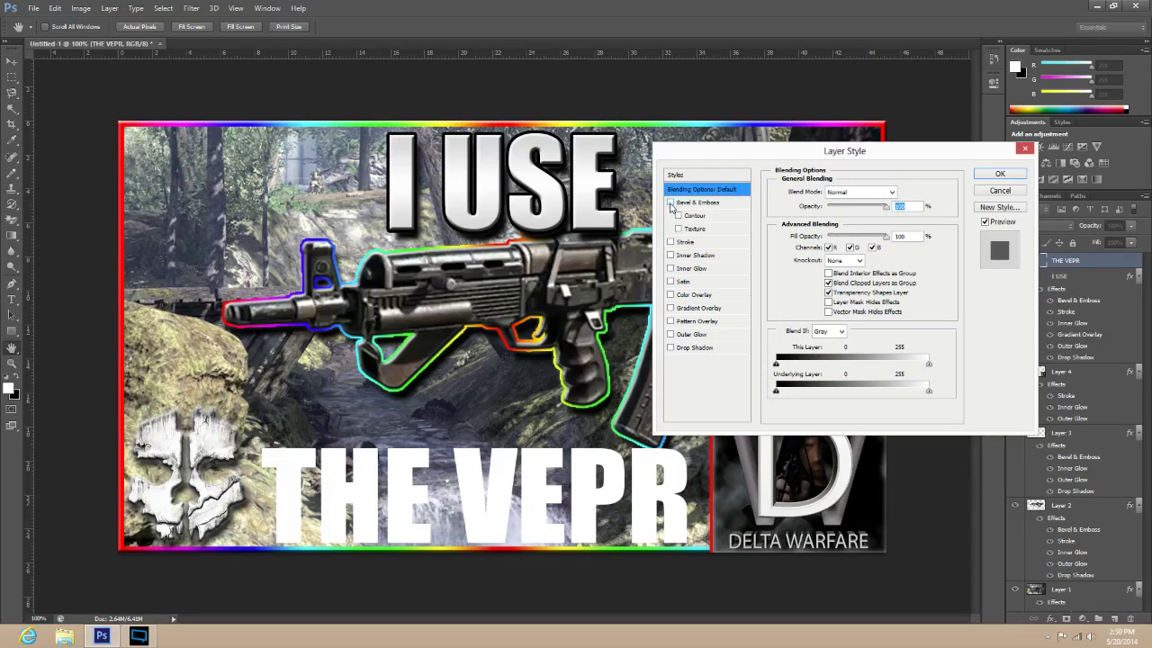
pyautogui.click(670, 202)
pyautogui.click(679, 216)
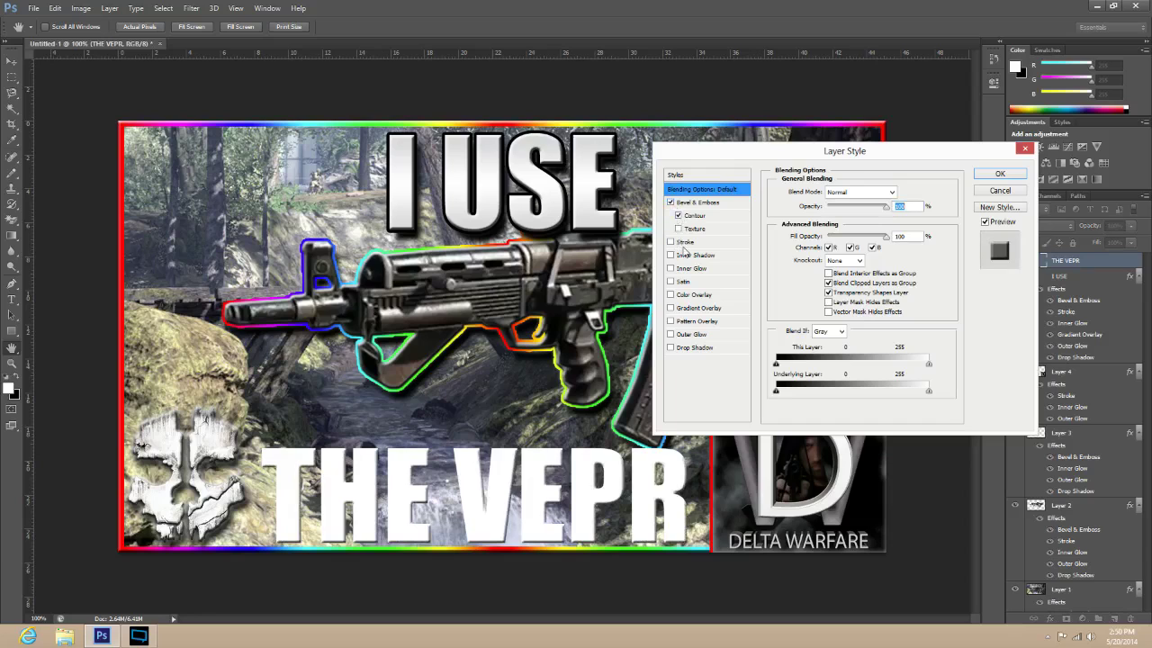
pyautogui.click(685, 242)
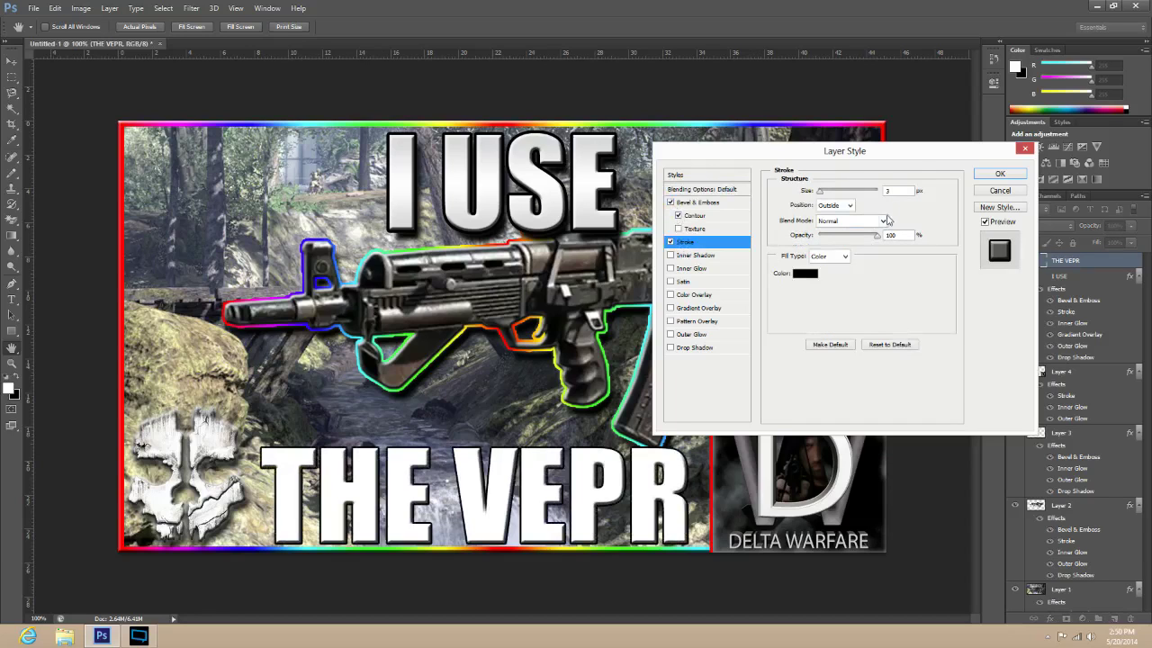
pyautogui.write('5')
# Add a white Inner Glow to THE VEPR text with Normal blend mode, 35% opacity and 18 px size.
pyautogui.click(720, 269)
pyautogui.click(807, 235)
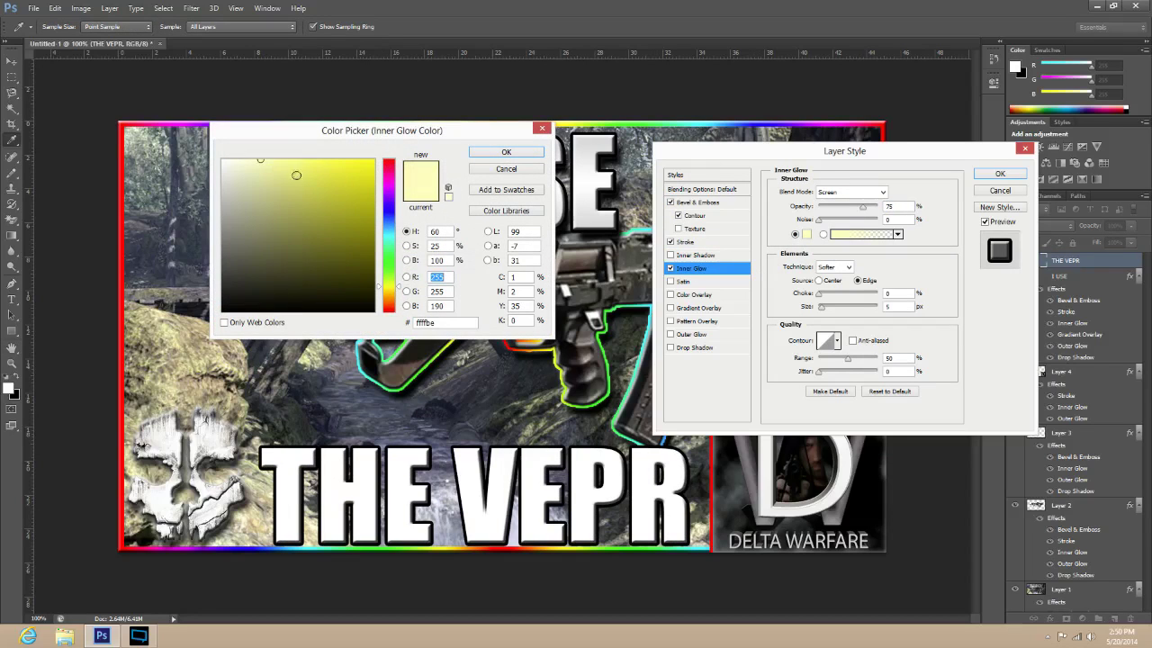
pyautogui.click(486, 153)
pyautogui.click(879, 190)
pyautogui.click(853, 198)
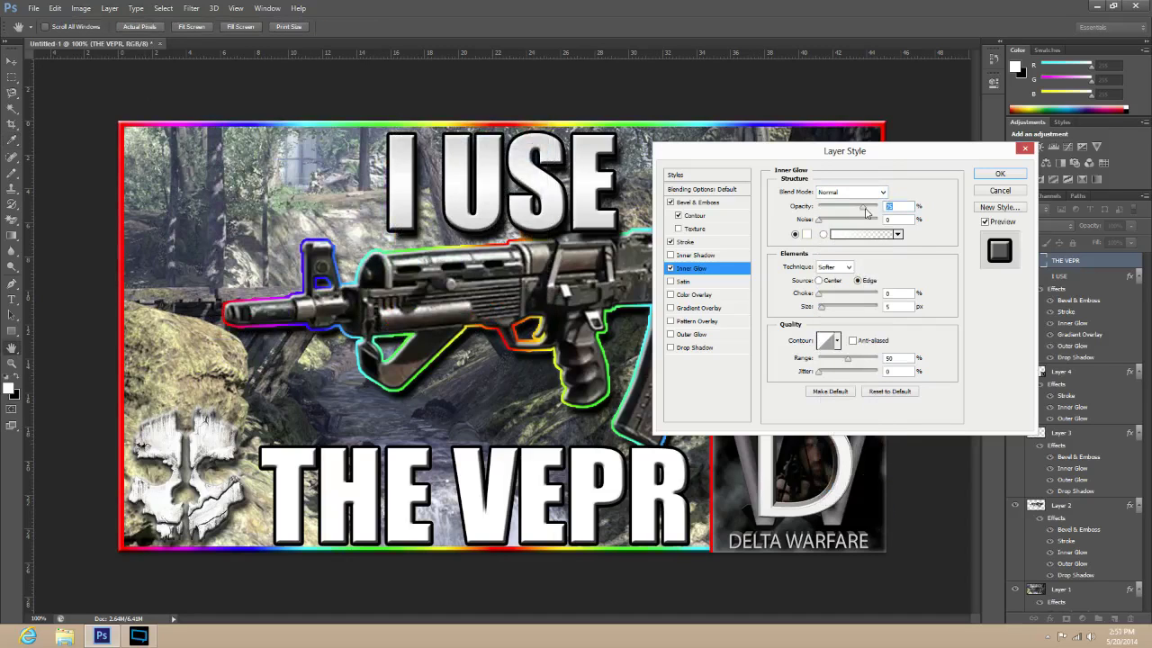
pyautogui.moveTo(865, 211); pyautogui.dragTo(839, 209)
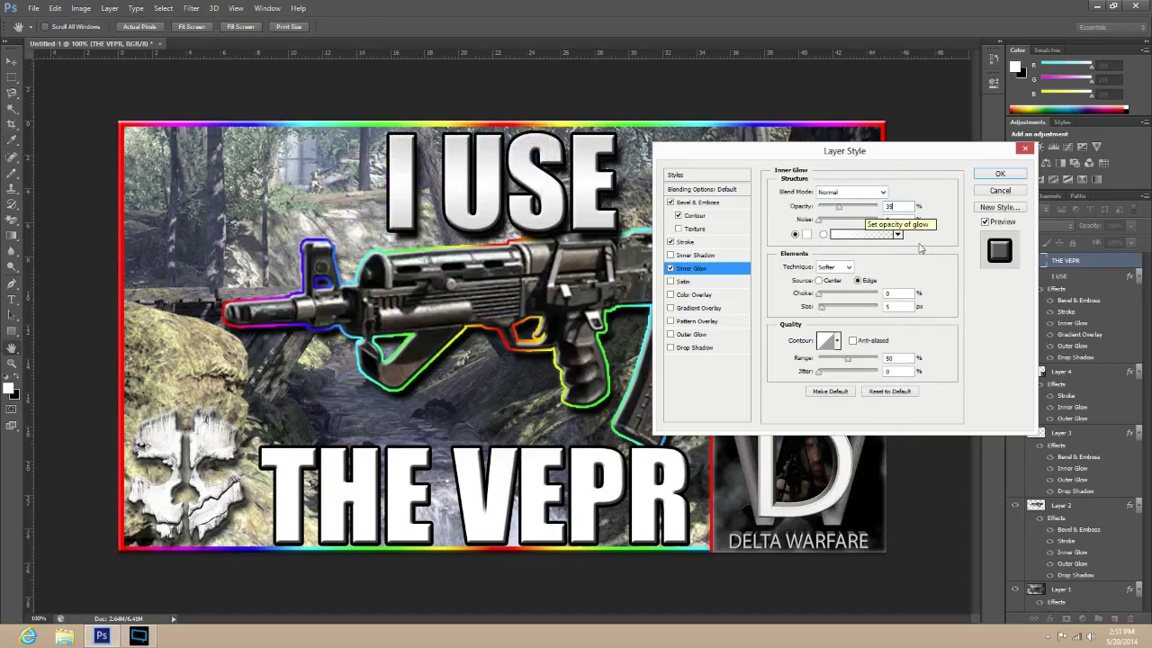
pyautogui.doubleClick(887, 306)
pyautogui.write('18')
# Add a reversed Orange, Yellow, Orange Gradient Overlay to THE VEPR text with the Reflected style.
pyautogui.click(700, 308)
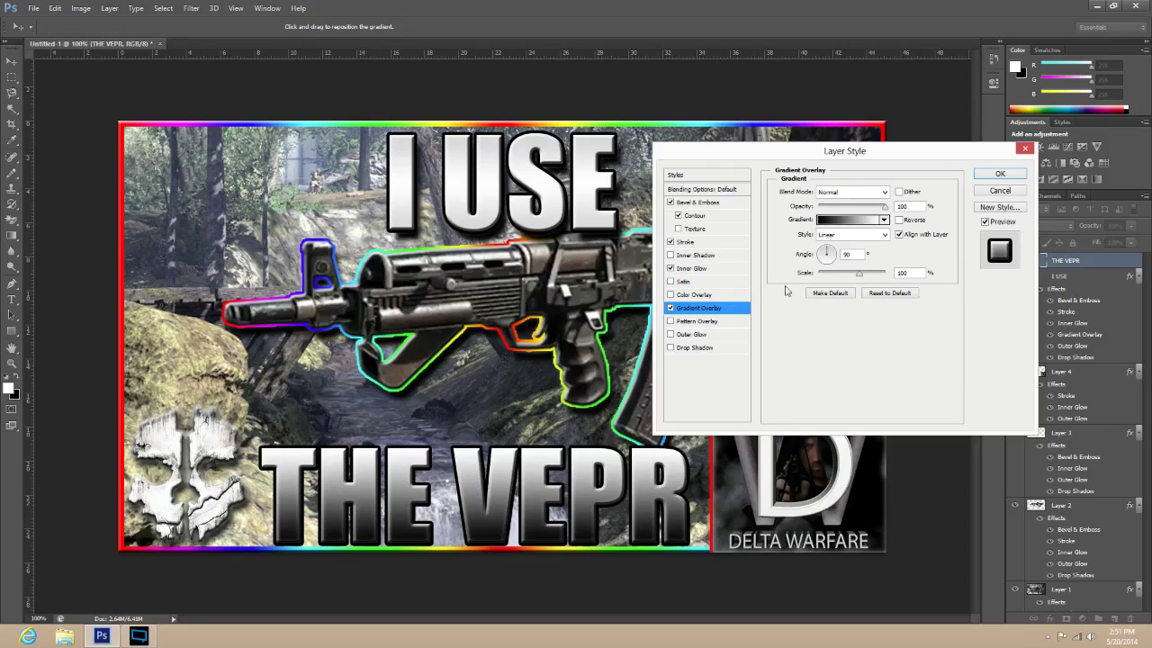
pyautogui.click(843, 221)
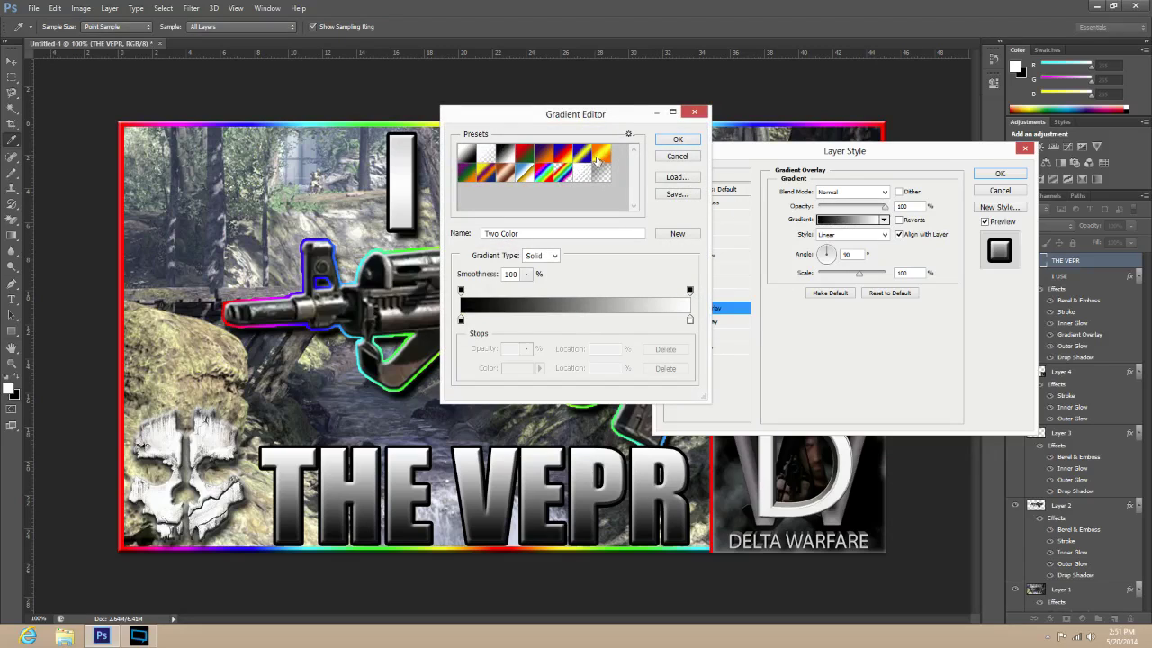
pyautogui.click(597, 159)
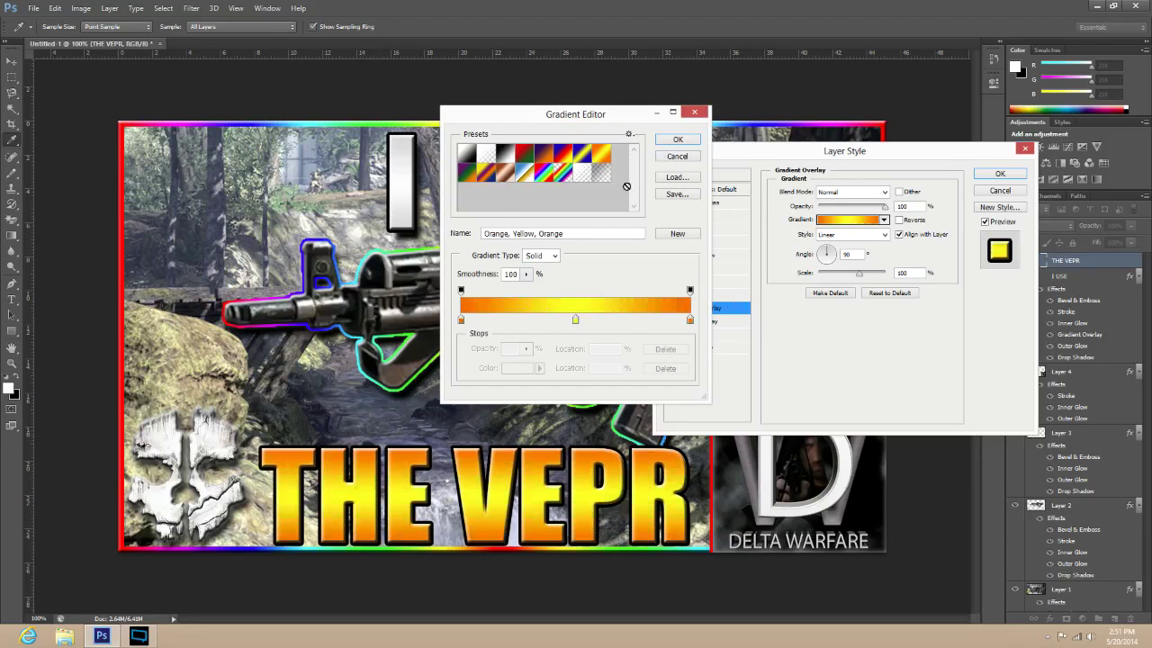
pyautogui.click(678, 141)
pyautogui.click(898, 219)
pyautogui.click(874, 235)
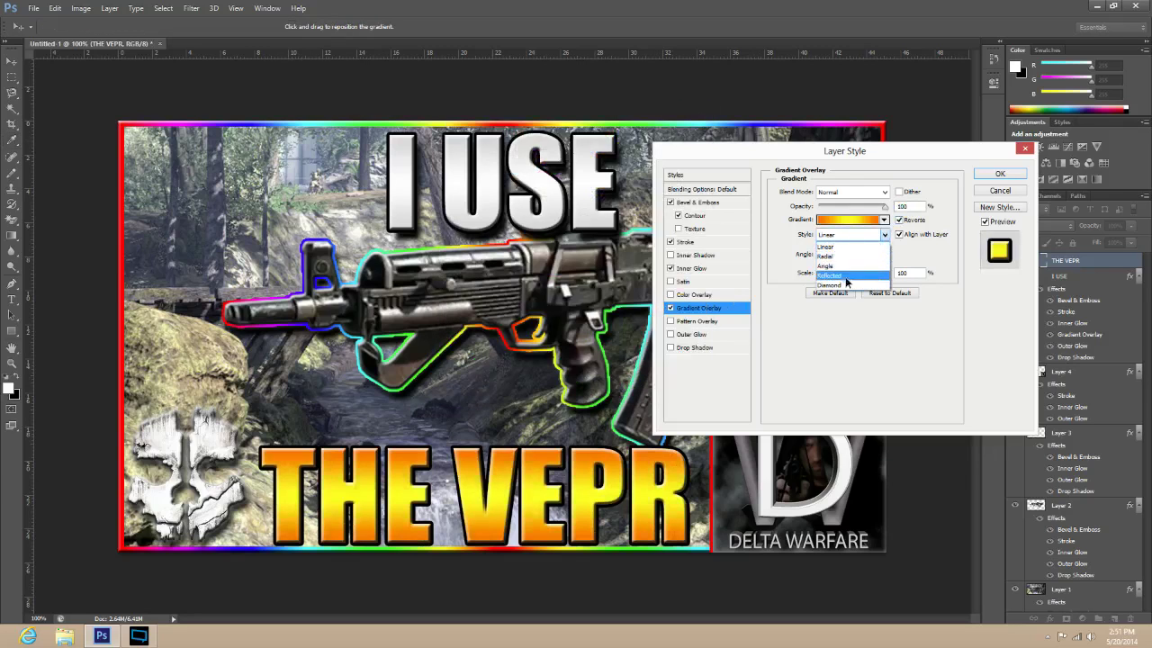
pyautogui.click(851, 279)
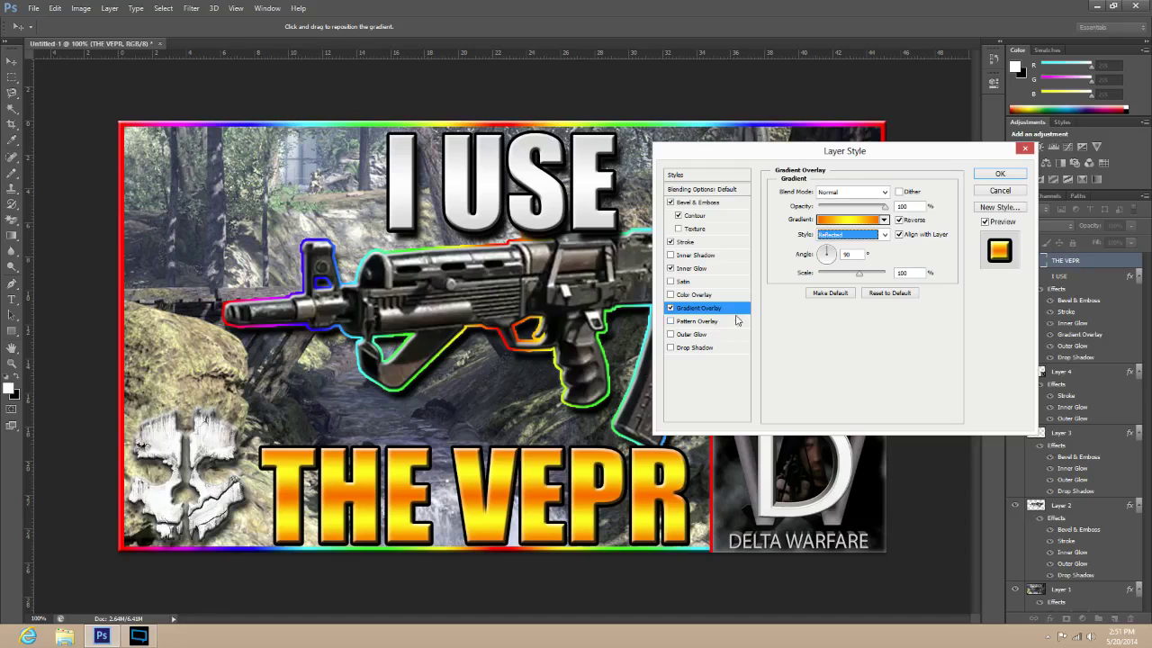
# Add a white (ffffff) Outer Glow to THE VEPR text with Normal blend mode, 35% opacity and 11 px size.
pyautogui.click(691, 334)
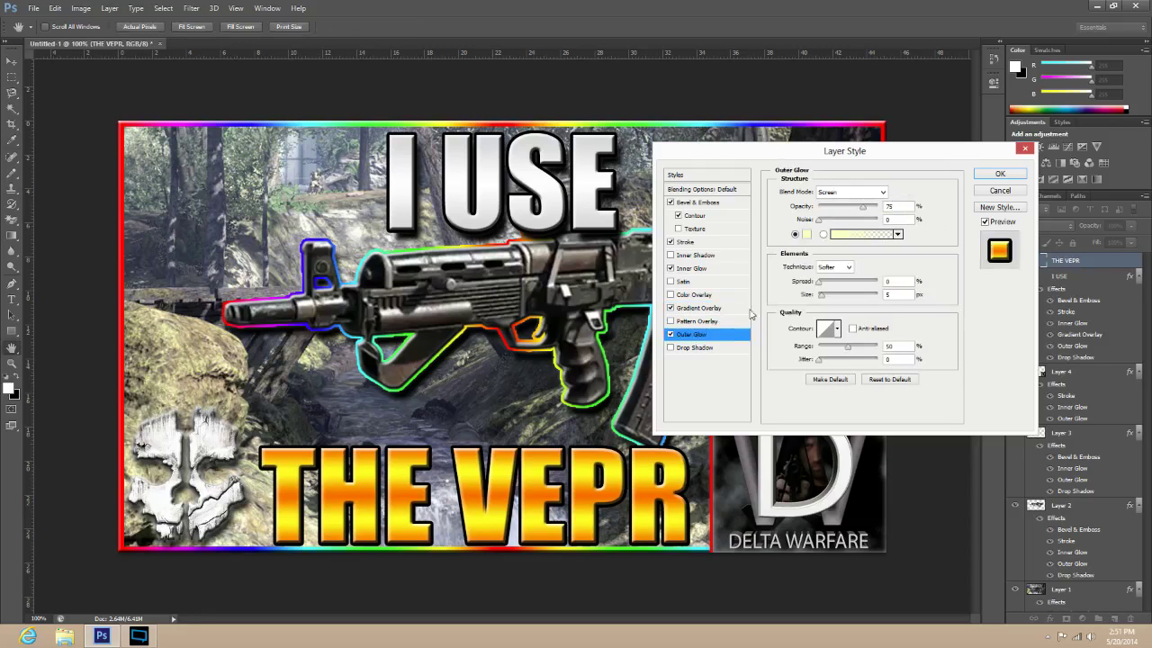
pyautogui.click(807, 235)
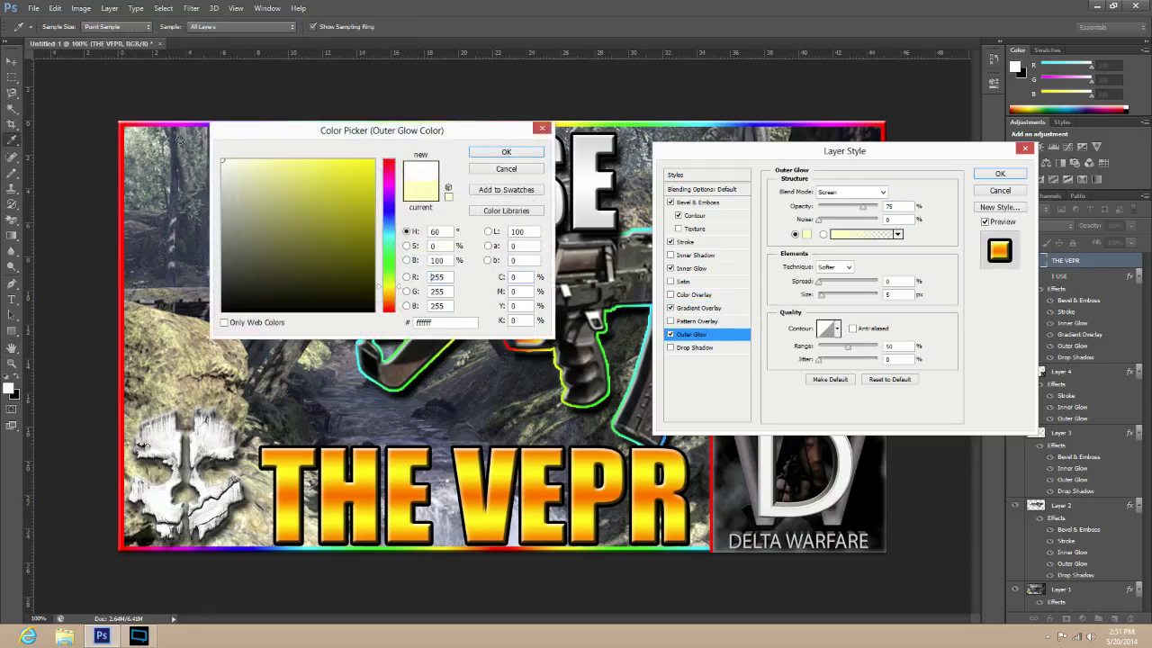
pyautogui.click(490, 154)
pyautogui.click(836, 194)
pyautogui.click(841, 205)
pyautogui.write('35')
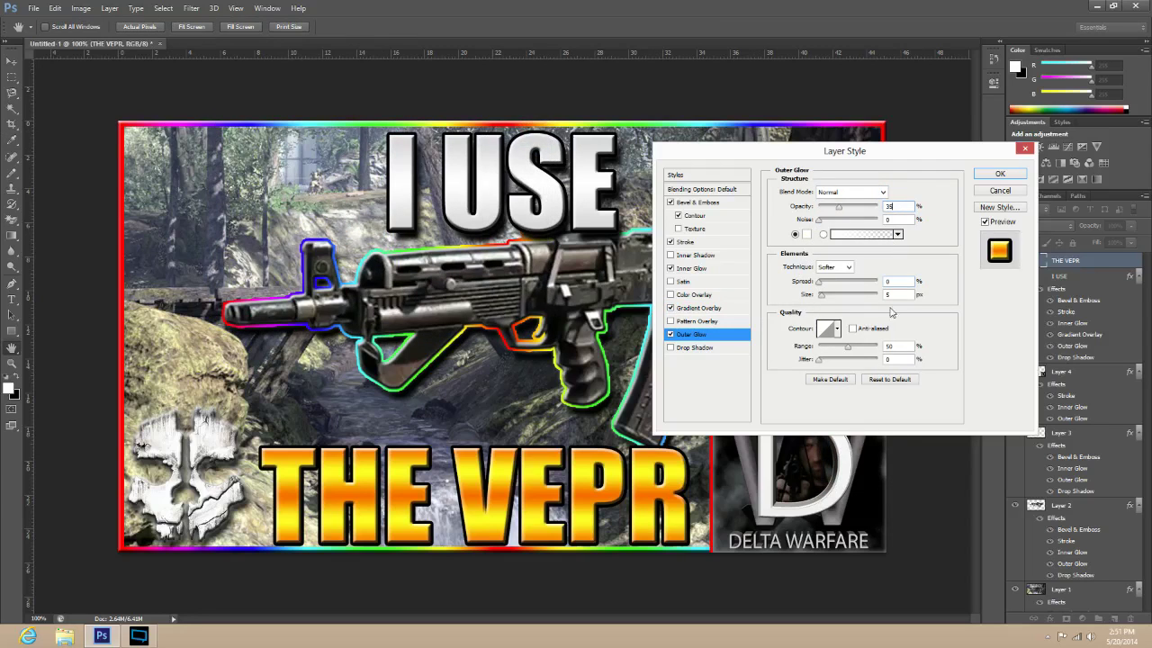
pyautogui.write('11')
# Apply a black Multiply Drop Shadow to THE VEPR text with 100% opacity, 20 px distance and 10 px size, and nudge the text up slightly.
pyautogui.click(669, 347)
pyautogui.click(698, 347)
pyautogui.click(847, 192)
pyautogui.click(844, 200)
pyautogui.click(889, 206)
pyautogui.write('100')
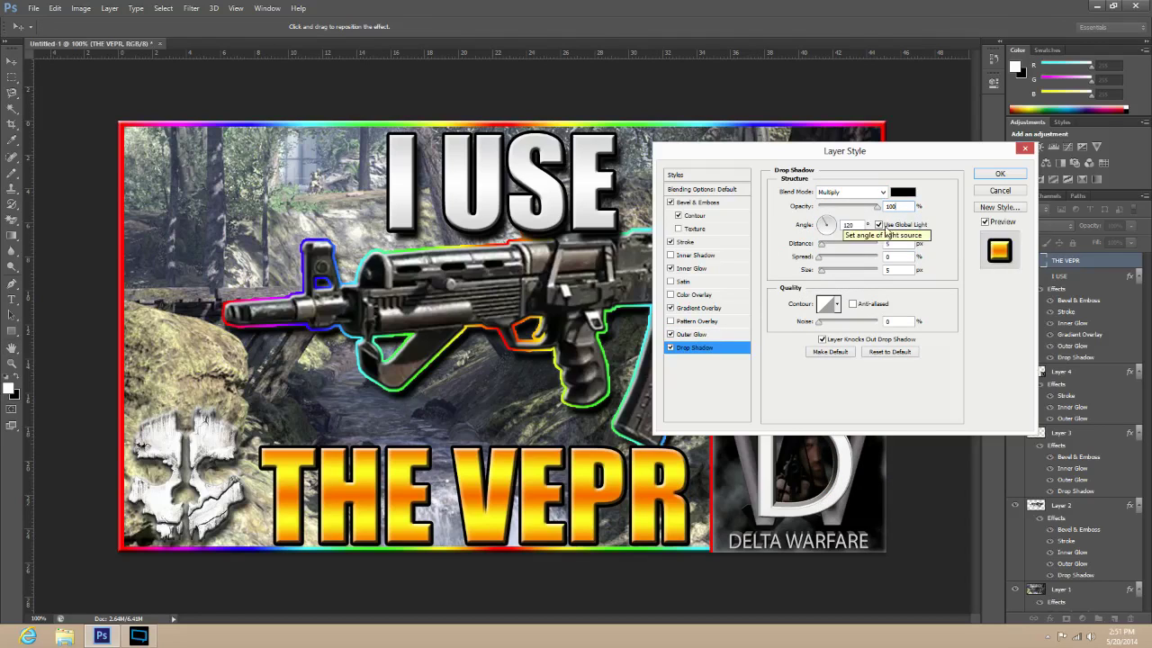
pyautogui.write('20')
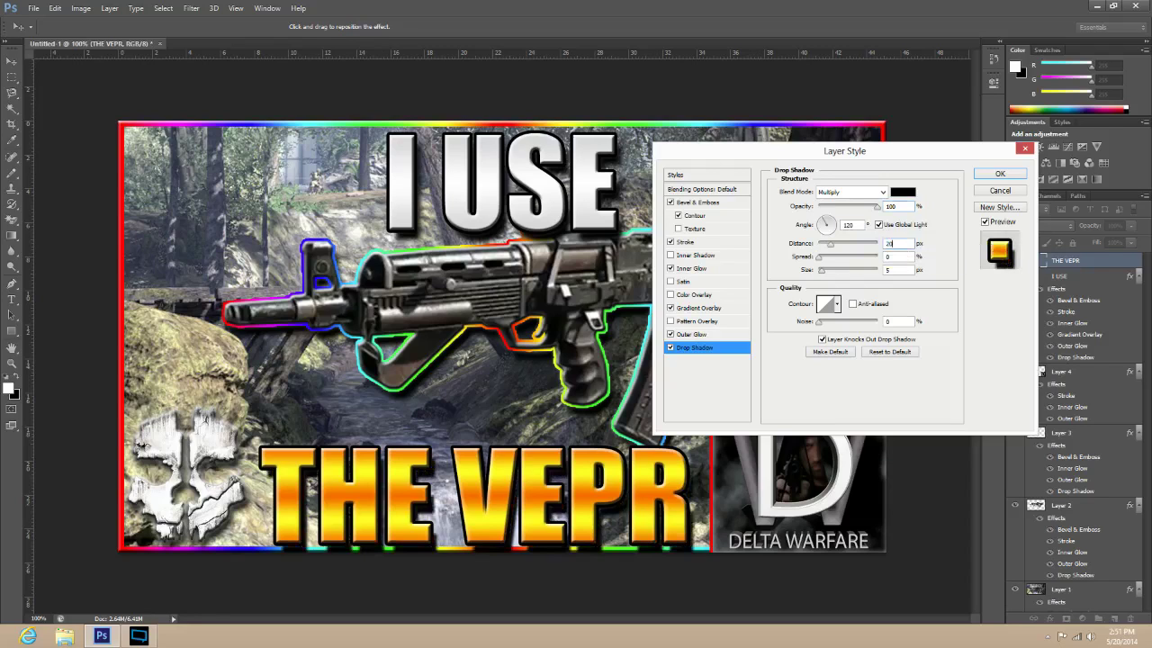
pyautogui.click(891, 270)
pyautogui.write('10')
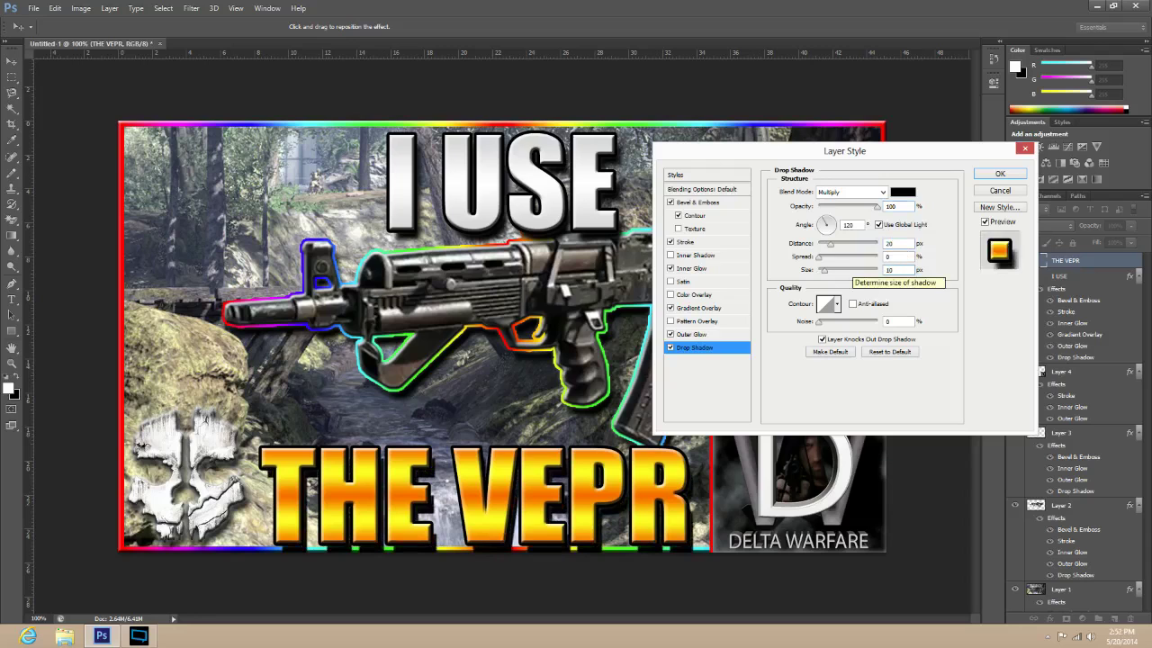
pyautogui.click(1018, 175)
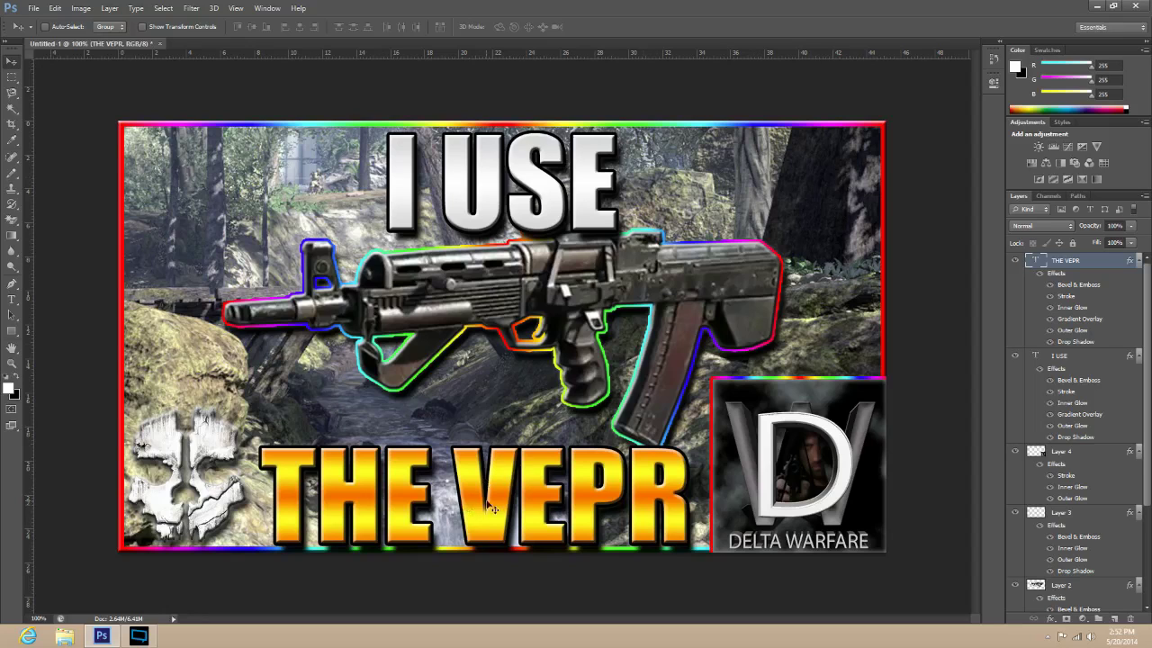
pyautogui.moveTo(493, 492); pyautogui.dragTo(493, 497)
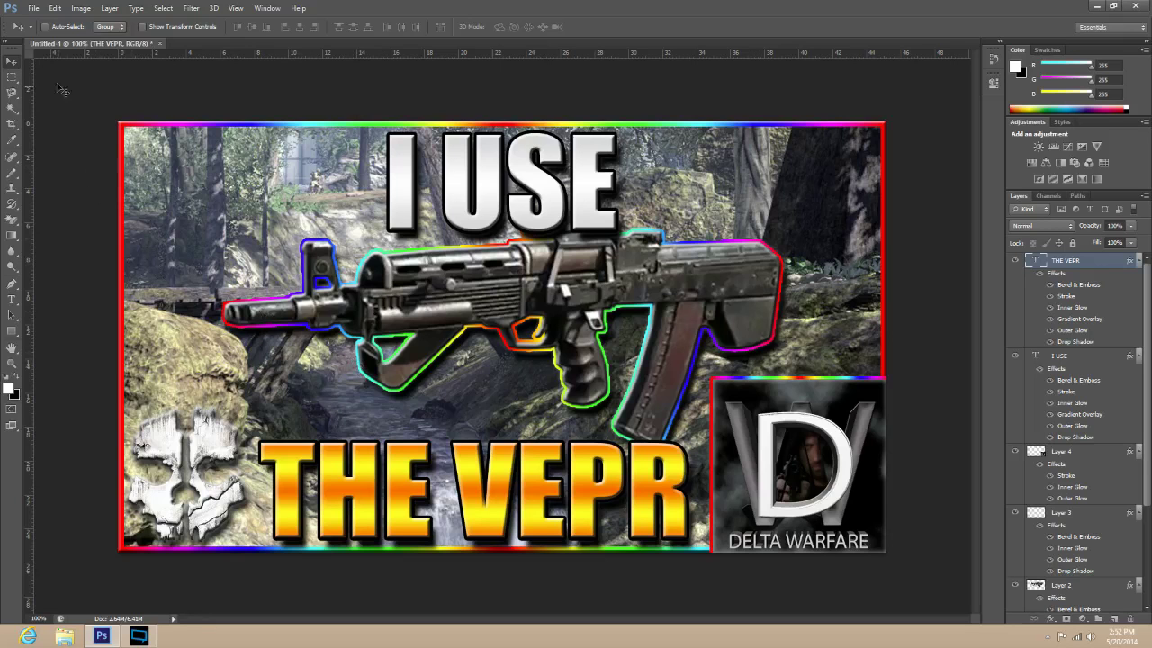
# Set up saving the thumbnail as a JPEG in the COD GHOSTS folder, and leave without saving.
pyautogui.click(34, 8)
pyautogui.click(64, 152)
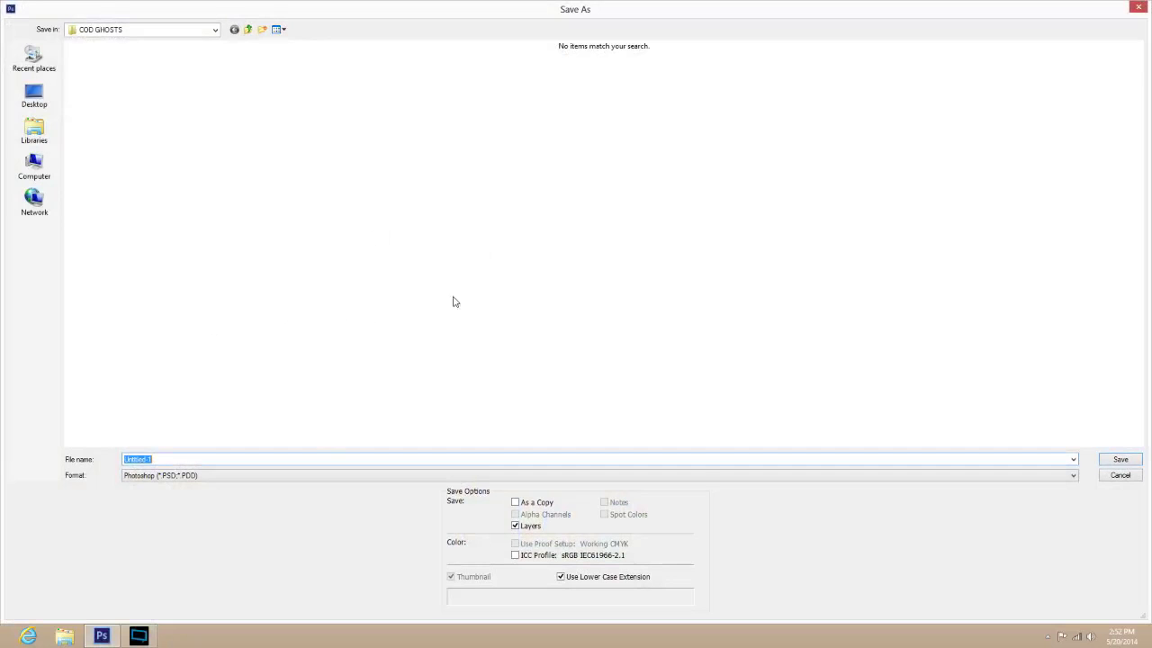
pyautogui.click(264, 480)
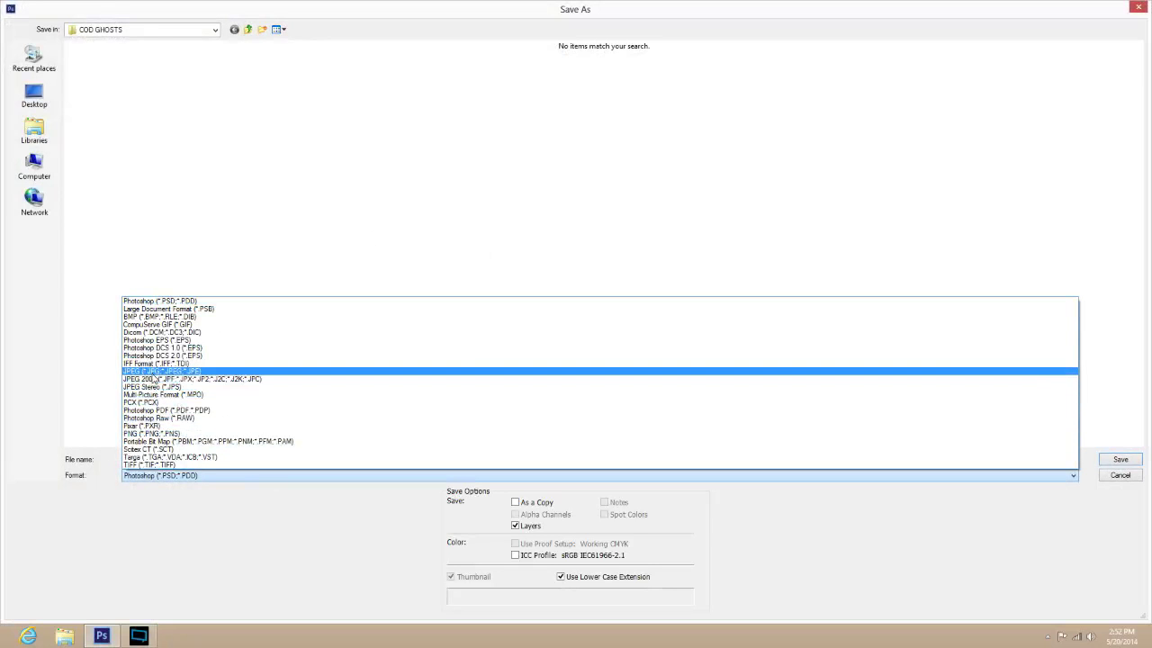
pyautogui.click(155, 371)
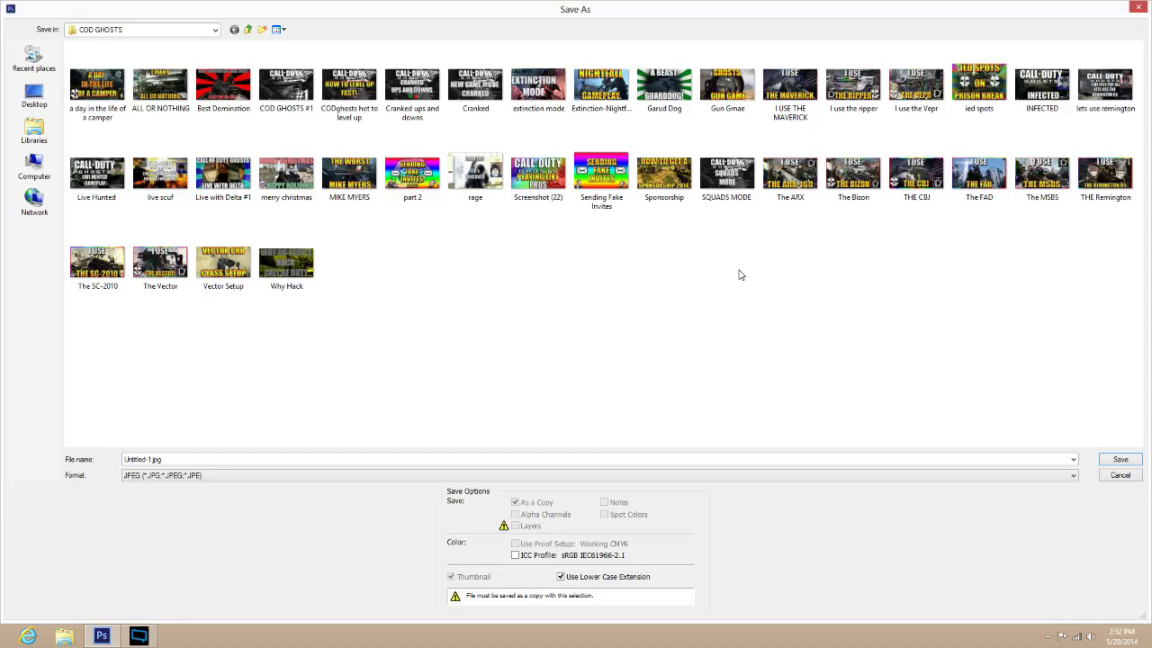
pyautogui.click(1120, 476)
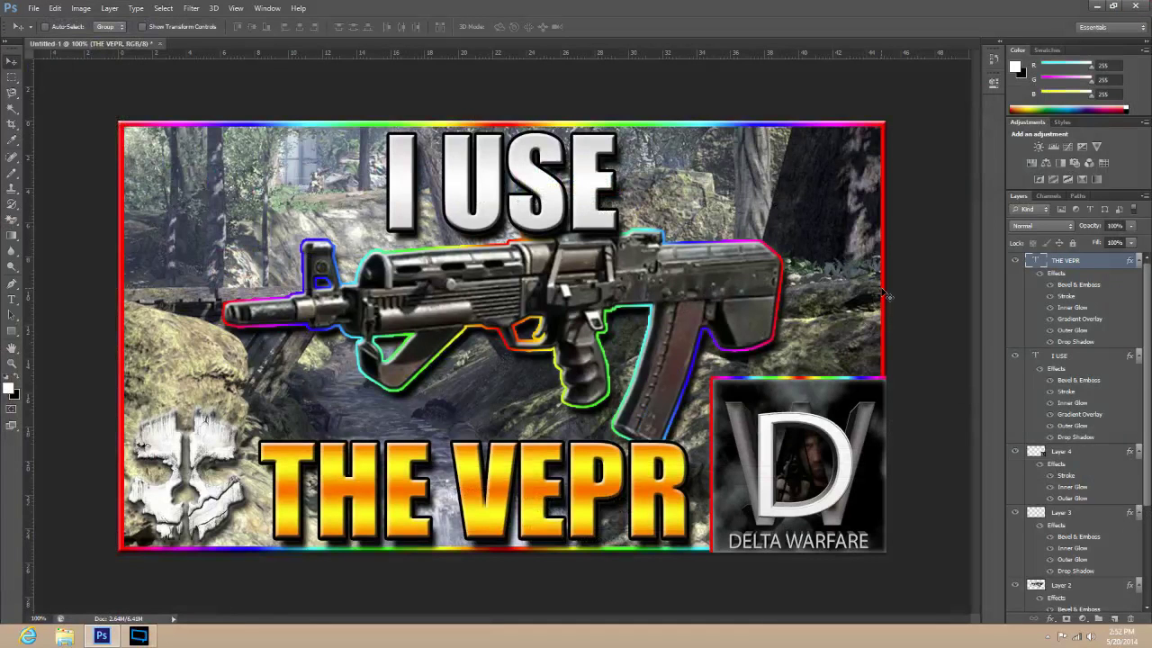